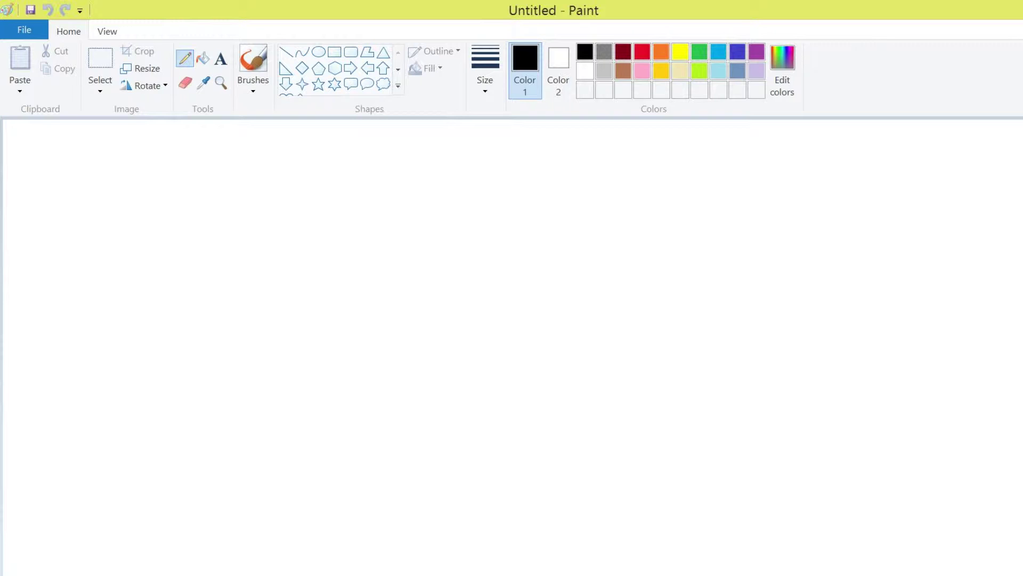
- Scrawl the letters YAY freehand with the pencil
drag(175, 210, 228, 192)
drag(218, 257, 229, 292)
drag(264, 184, 270, 269)
mouse_move(263, 182)
mouse_down()
mouse_move(316, 240)
mouse_move(289, 215)
mouse_up()
mouse_move(303, 167)
mouse_down()
mouse_move(312, 178)
mouse_move(330, 153)
mouse_up()
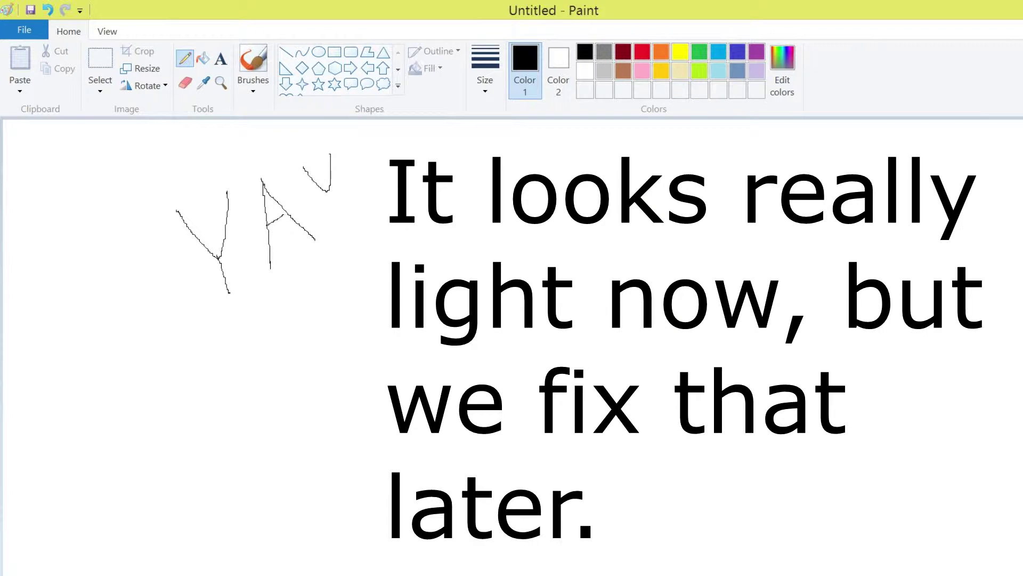
drag(329, 190, 348, 222)
- Add a squiggle under the word, then exit Paint to raise the save prompt
mouse_move(241, 313)
mouse_down()
mouse_move(313, 326)
mouse_move(383, 362)
mouse_up()
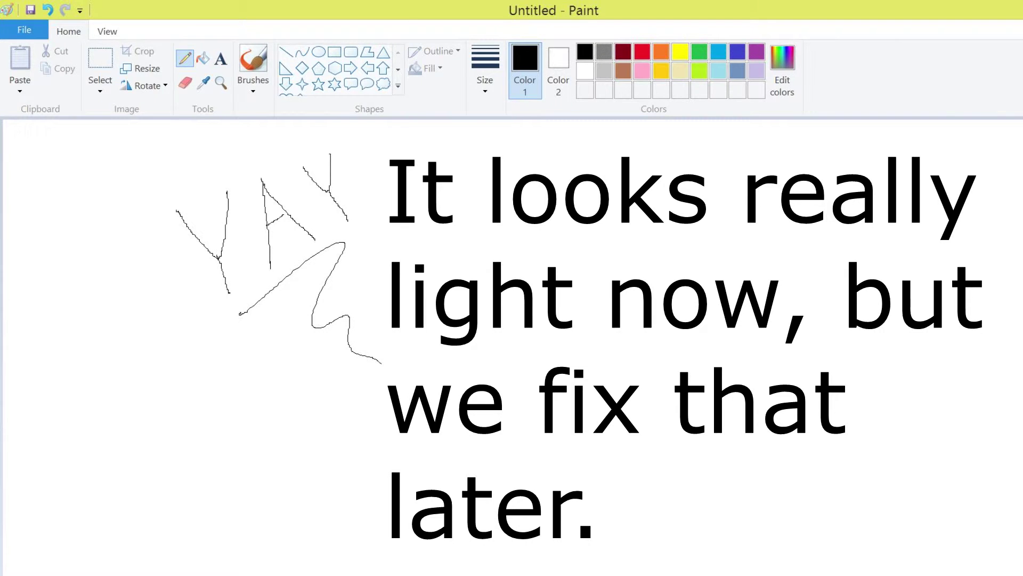
click(24, 30)
click(42, 422)
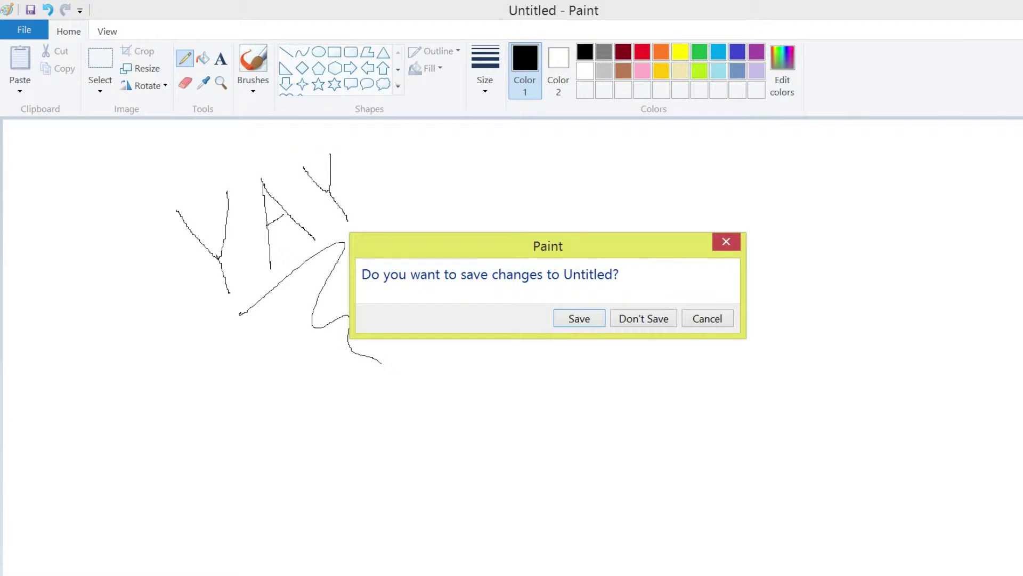
- Discard the doodle unsaved, then sketch Bart's left head edge, neck and shoulder
key(Tab)
key(Return)
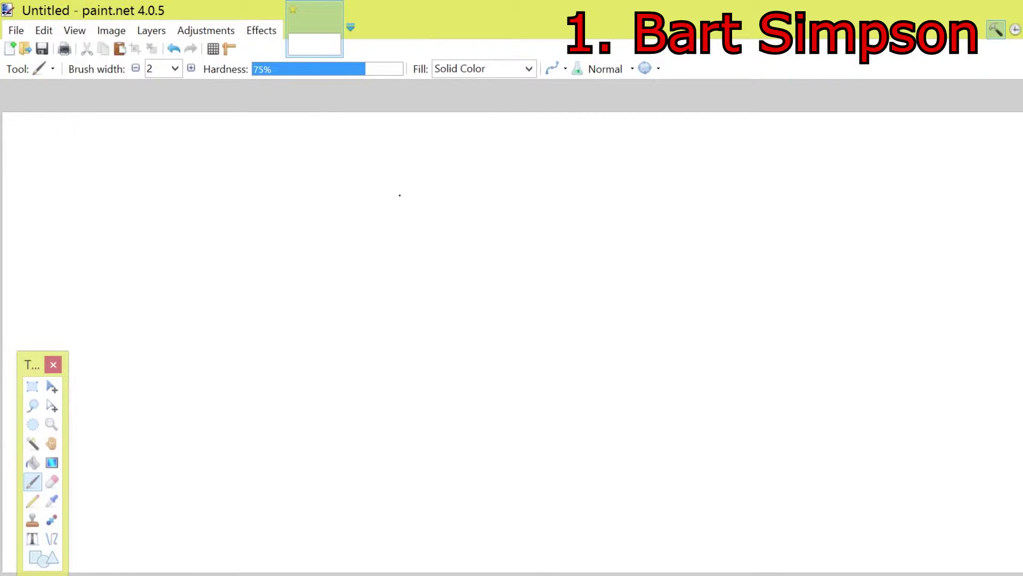
drag(399, 191, 400, 317)
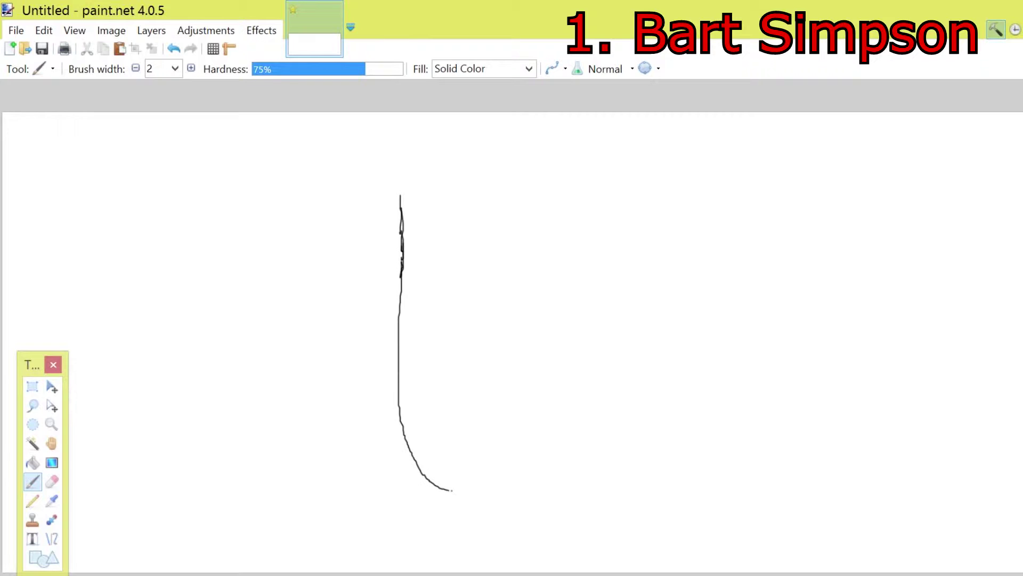
mouse_move(400, 317)
mouse_down()
mouse_move(499, 494)
mouse_move(618, 456)
mouse_move(617, 178)
mouse_up()
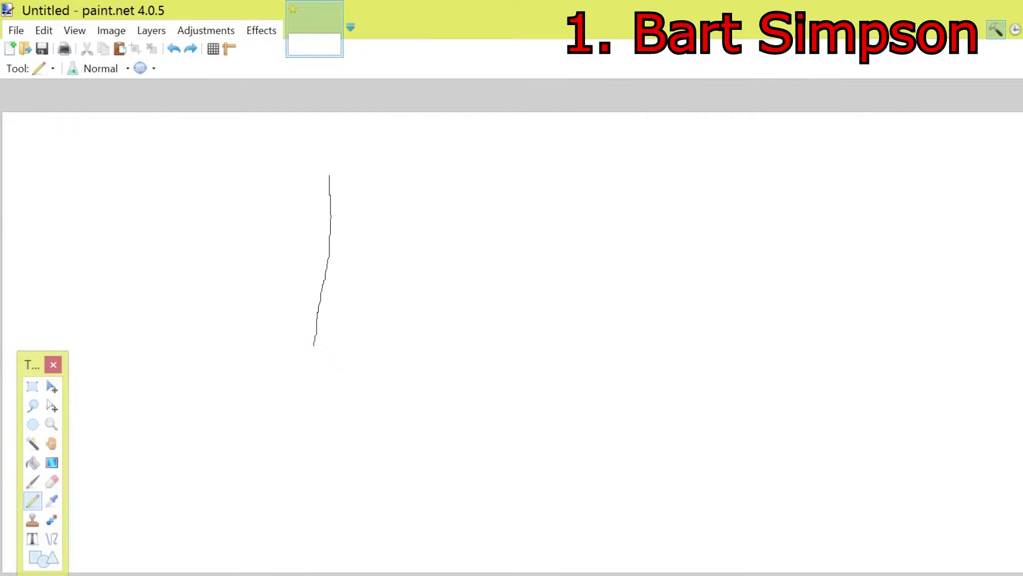
mouse_move(315, 345)
mouse_down()
mouse_move(297, 445)
mouse_move(333, 477)
mouse_move(421, 486)
mouse_move(421, 525)
mouse_move(370, 543)
mouse_move(350, 572)
mouse_up()
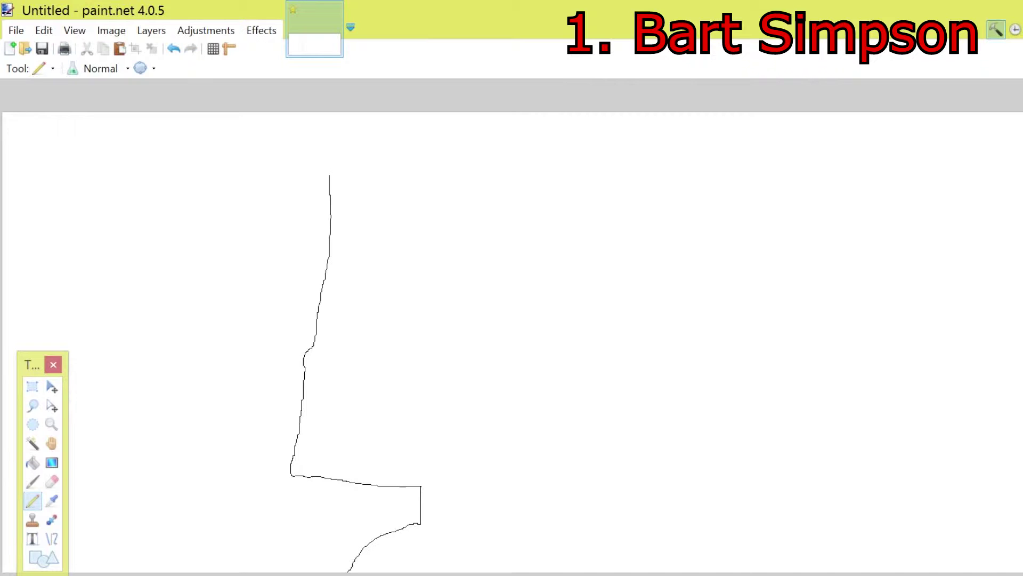
- Draw Bart's neck line, a left-eye pupil, his nose and his right shoulder
mouse_move(497, 481)
mouse_down()
mouse_move(497, 515)
mouse_move(524, 462)
mouse_move(557, 187)
mouse_up()
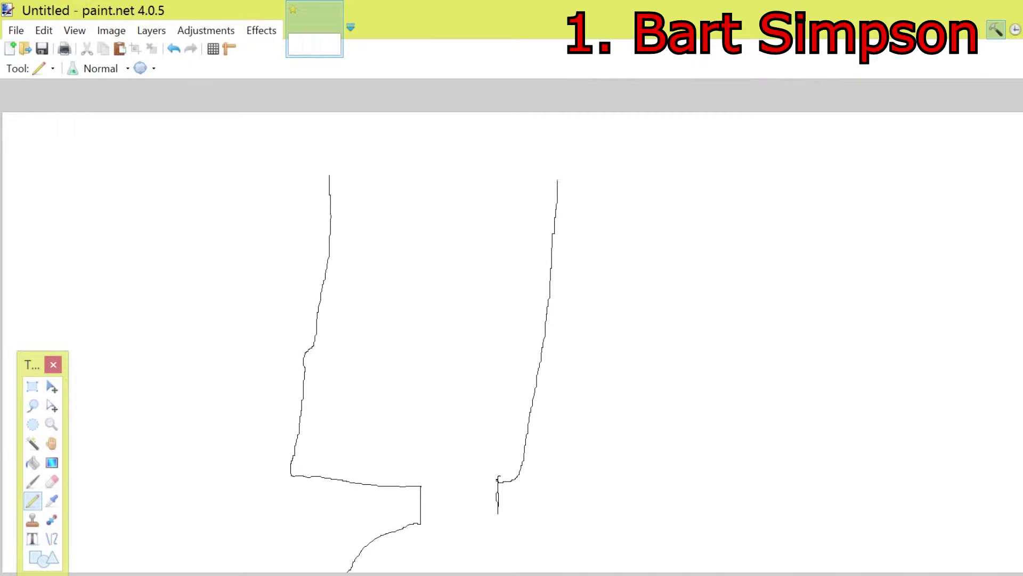
mouse_move(347, 277)
mouse_down()
mouse_move(358, 291)
mouse_move(347, 280)
mouse_move(356, 284)
mouse_up()
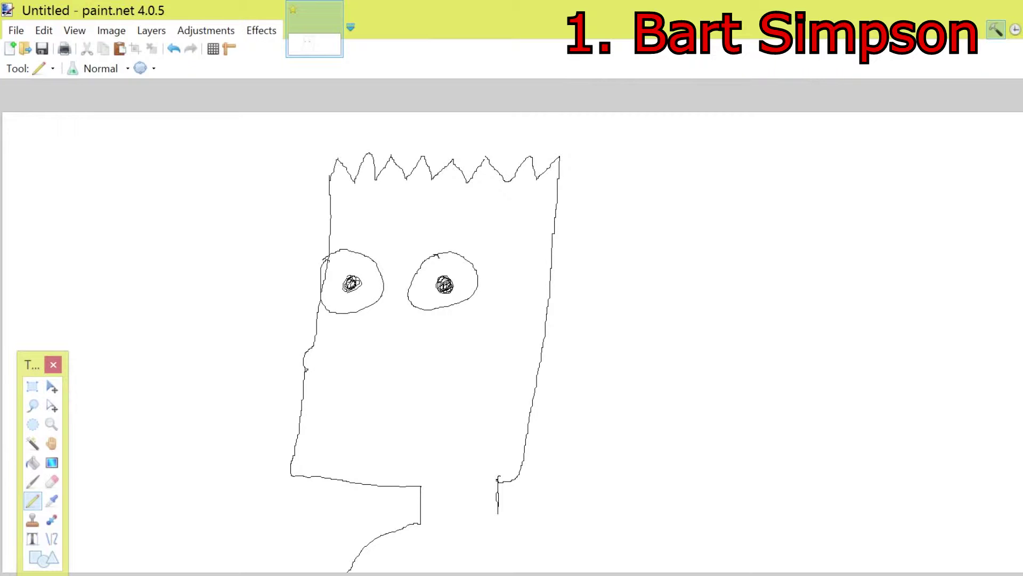
mouse_move(305, 376)
mouse_down()
mouse_move(273, 398)
mouse_move(299, 402)
mouse_move(325, 369)
mouse_move(381, 361)
mouse_up()
mouse_move(499, 512)
mouse_down()
mouse_move(524, 521)
mouse_move(546, 572)
mouse_up()
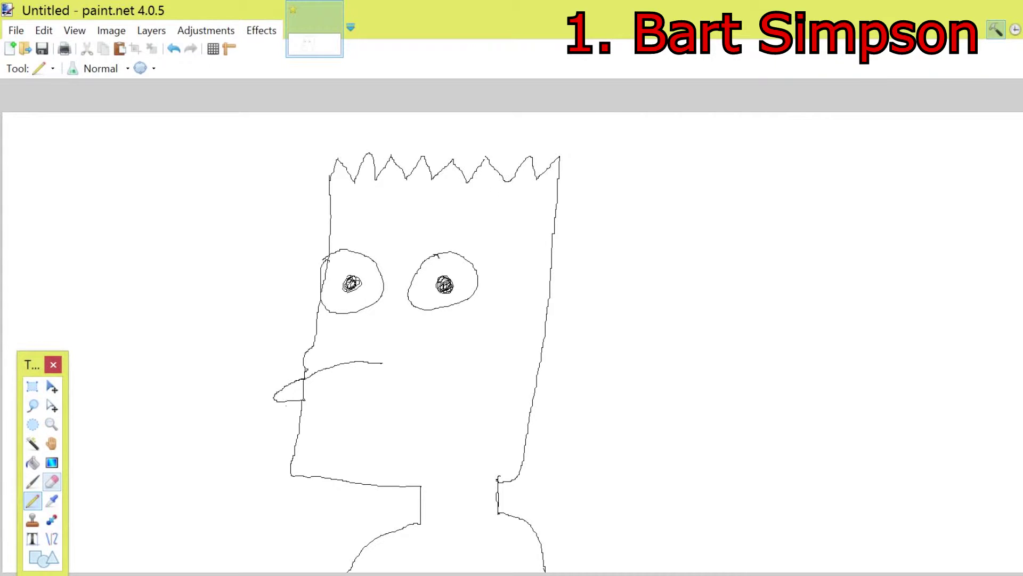
- Erase part of Bart's nose, then undo the strokes with Ctrl+Z to blank the canvas
click(51, 481)
drag(272, 386, 276, 394)
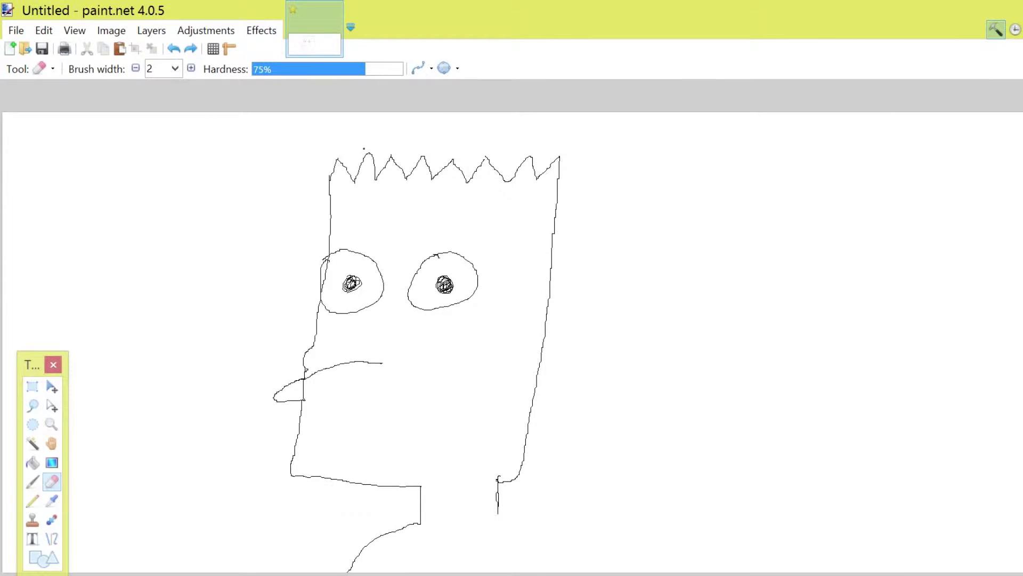
key(ctrl+z)
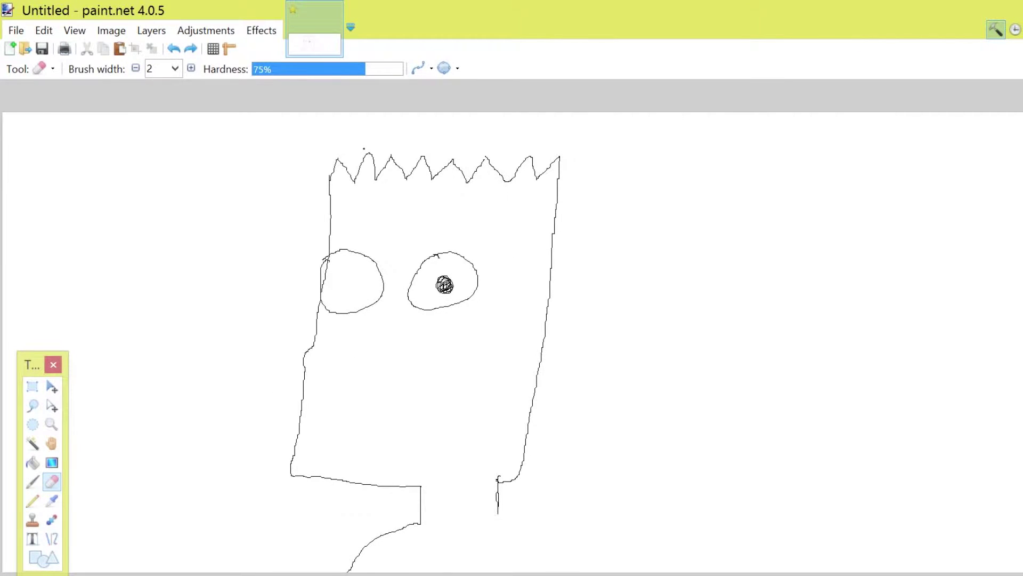
key(ctrl+z)
key(ctrl+z)
key(ctrl+z)
key(ctrl+z)
key(ctrl+z)
key(ctrl+z)
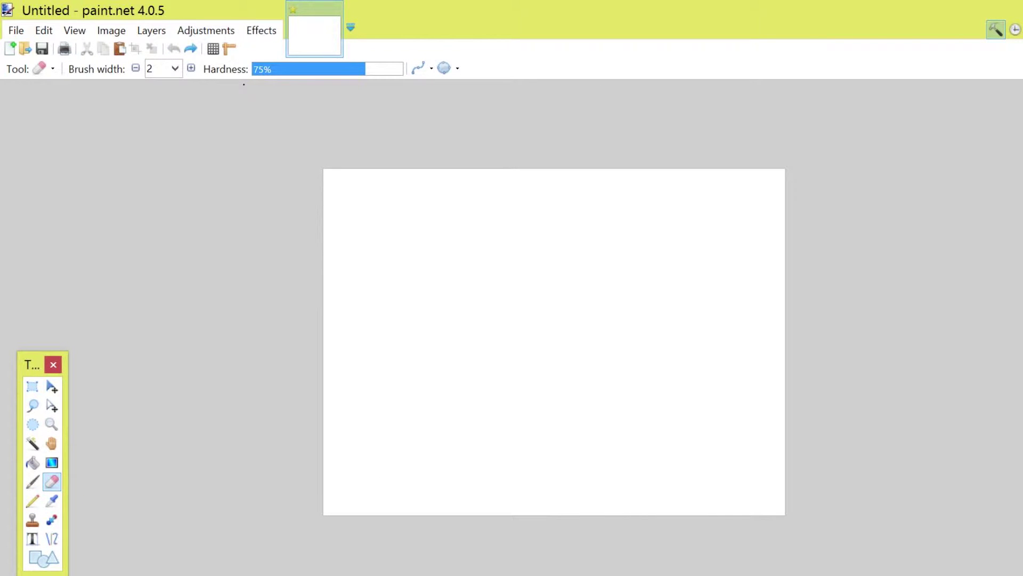
- Restore the blank canvas, switch to the Paintbrush, and paint Gary's round shell and foot
click(191, 49)
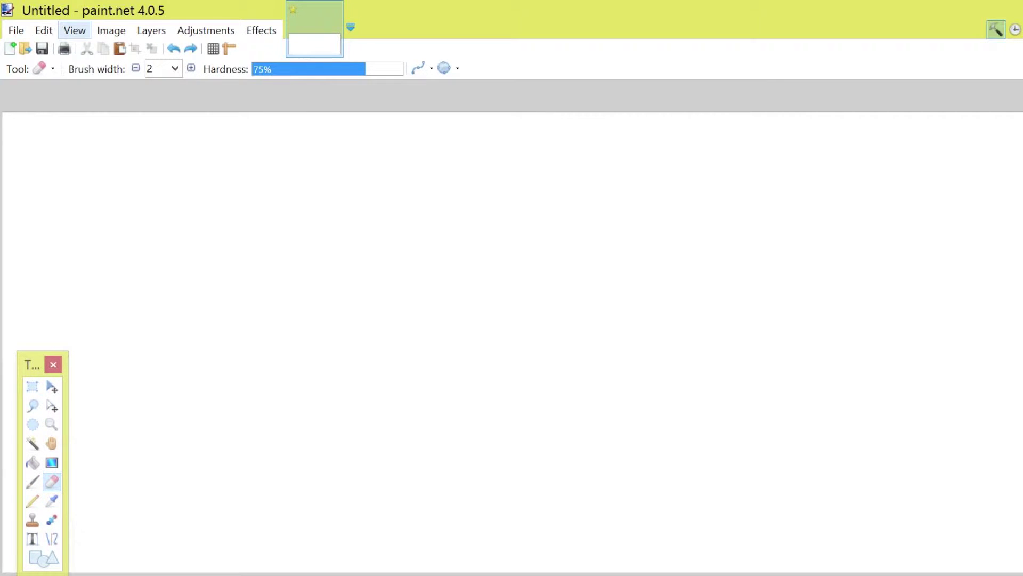
click(151, 30)
key(b)
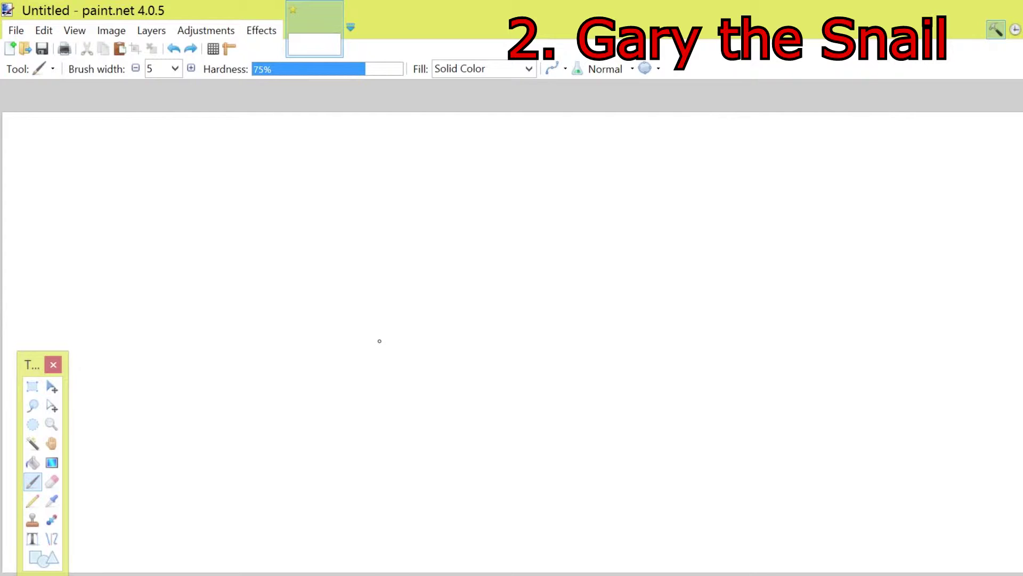
mouse_move(386, 347)
mouse_down()
mouse_move(181, 324)
mouse_move(190, 359)
mouse_move(398, 356)
mouse_move(383, 360)
mouse_move(416, 334)
mouse_move(408, 342)
mouse_up()
mouse_move(384, 373)
mouse_down()
mouse_move(483, 366)
mouse_move(486, 342)
mouse_move(462, 323)
mouse_move(458, 220)
mouse_up()
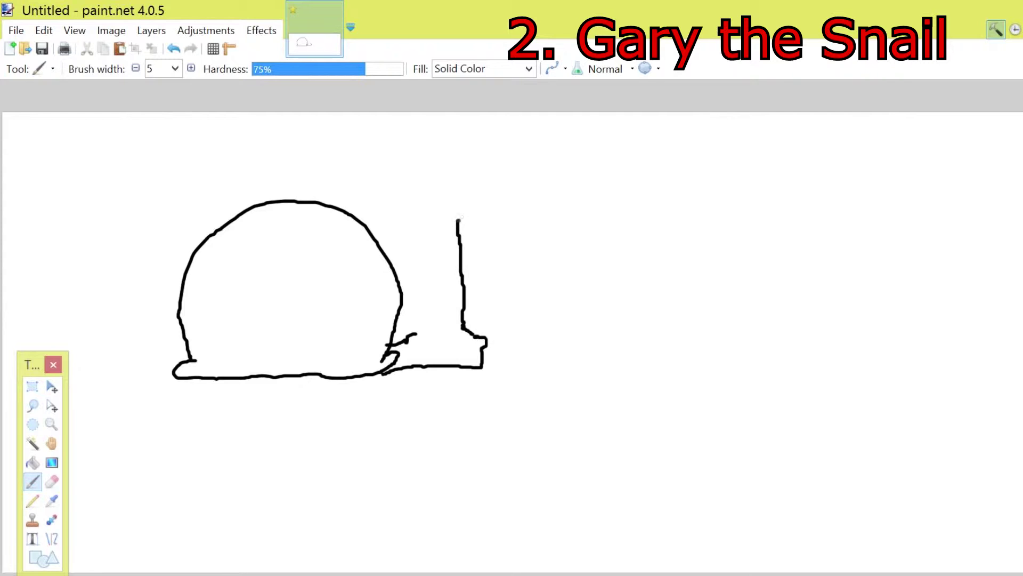
- Draw Gary's eyestalk lines, dot pupils in both eyes, and add a mouth on the foot
drag(455, 330, 450, 220)
drag(437, 327, 439, 219)
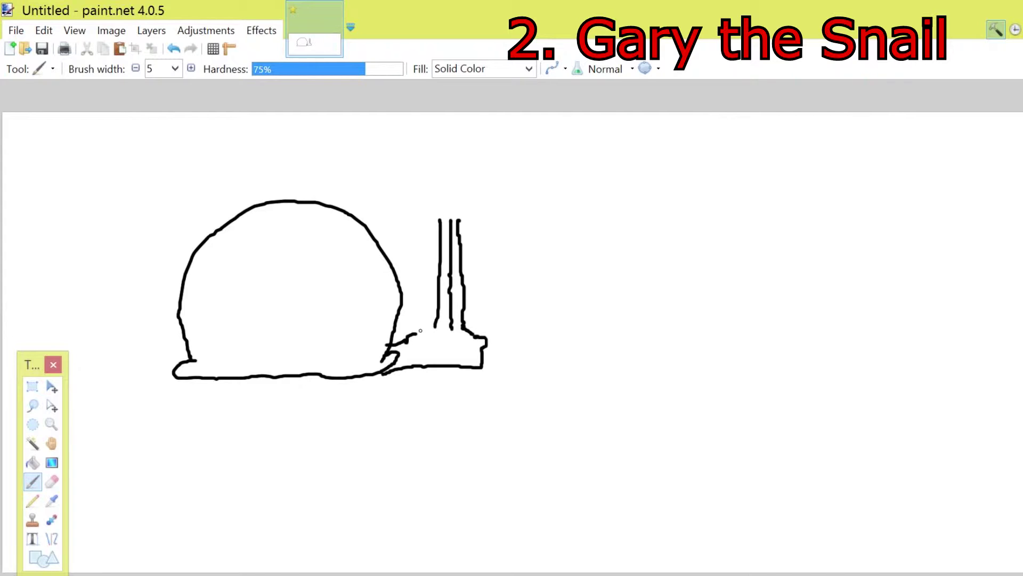
mouse_move(413, 334)
mouse_down()
mouse_move(429, 218)
mouse_move(448, 192)
mouse_move(419, 206)
mouse_move(431, 216)
mouse_move(476, 200)
mouse_move(446, 178)
mouse_move(418, 188)
mouse_move(444, 185)
mouse_move(421, 207)
mouse_move(442, 211)
mouse_move(470, 190)
mouse_move(466, 206)
mouse_up()
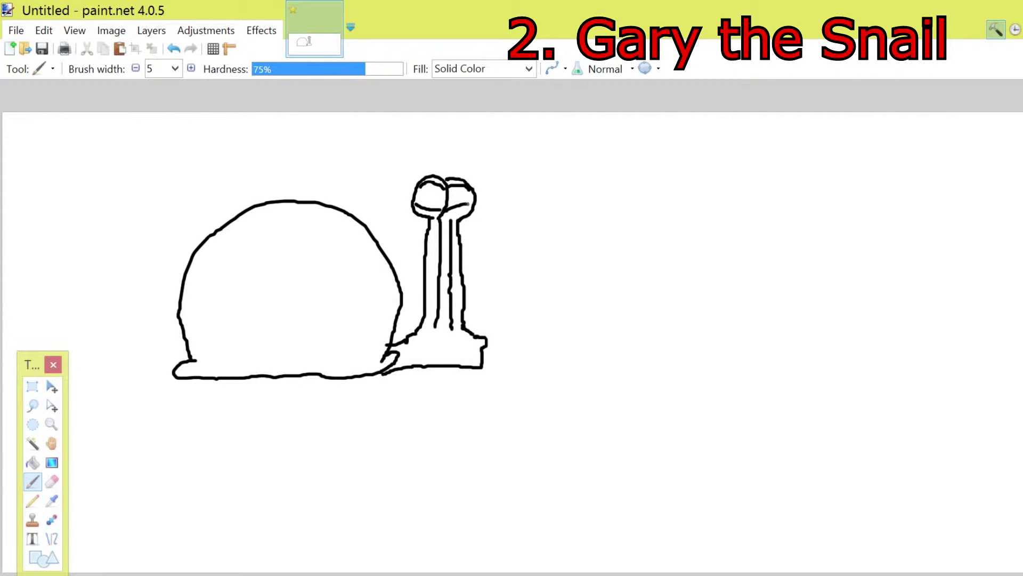
click(457, 197)
click(435, 200)
mouse_move(468, 338)
mouse_down()
mouse_move(428, 355)
mouse_move(419, 346)
mouse_move(468, 339)
mouse_move(435, 331)
mouse_up()
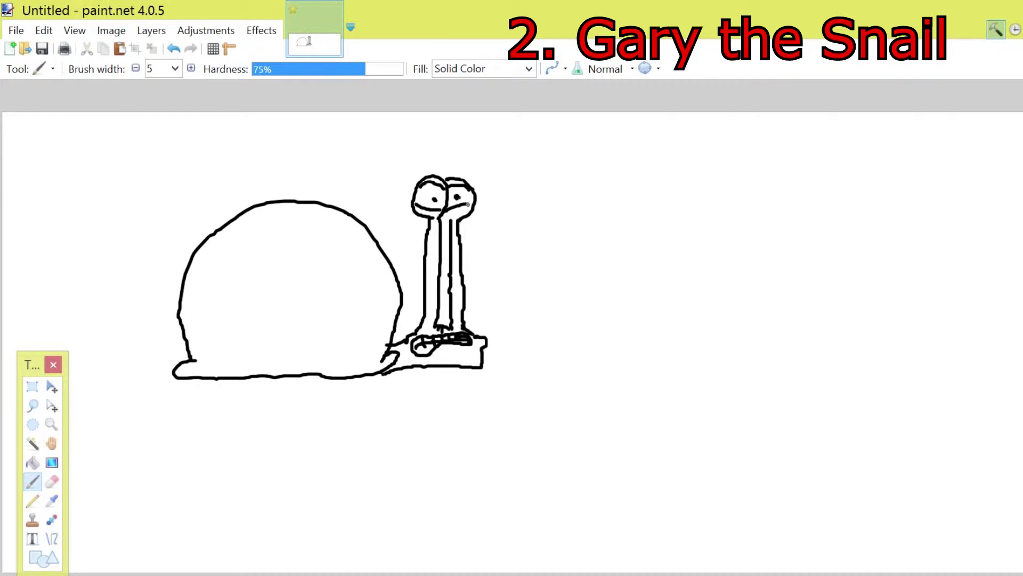
- Paint a spiral inside Gary's shell and handwrite 'Gary' beneath the snail
mouse_move(288, 288)
mouse_down()
mouse_move(264, 280)
mouse_move(318, 284)
mouse_move(246, 264)
mouse_move(323, 340)
mouse_move(308, 214)
mouse_move(231, 280)
mouse_move(248, 368)
mouse_move(284, 372)
mouse_up()
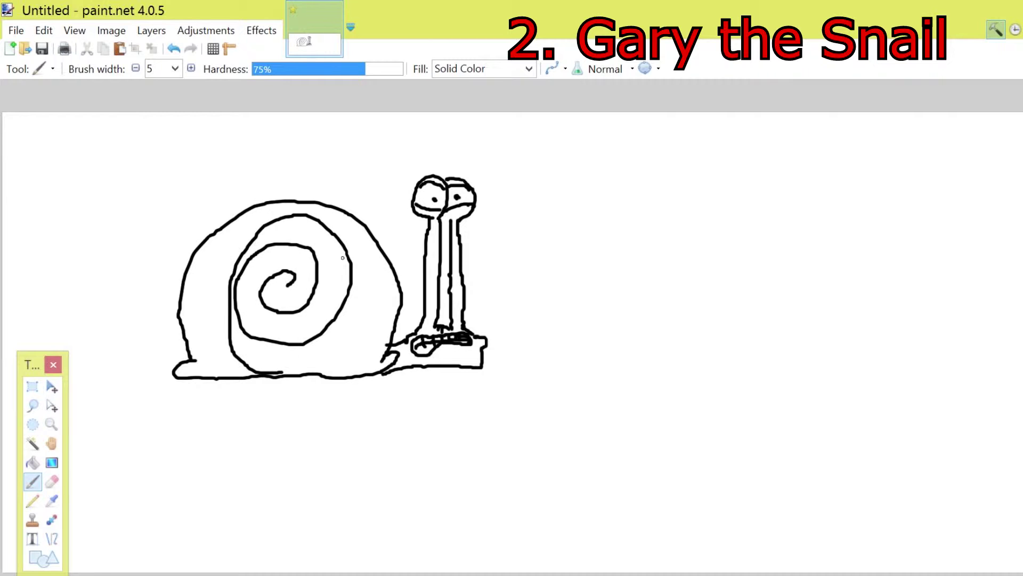
mouse_move(380, 473)
mouse_down()
mouse_move(373, 489)
mouse_move(404, 439)
mouse_move(412, 480)
mouse_move(427, 483)
mouse_up()
drag(426, 483, 441, 462)
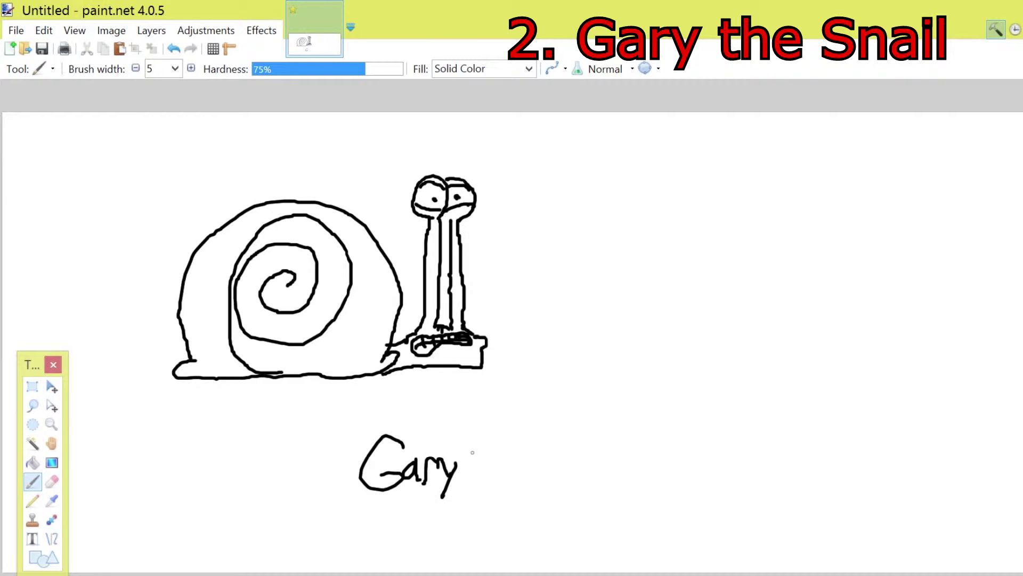
mouse_move(490, 468)
mouse_down()
mouse_move(493, 480)
mouse_move(509, 480)
mouse_up()
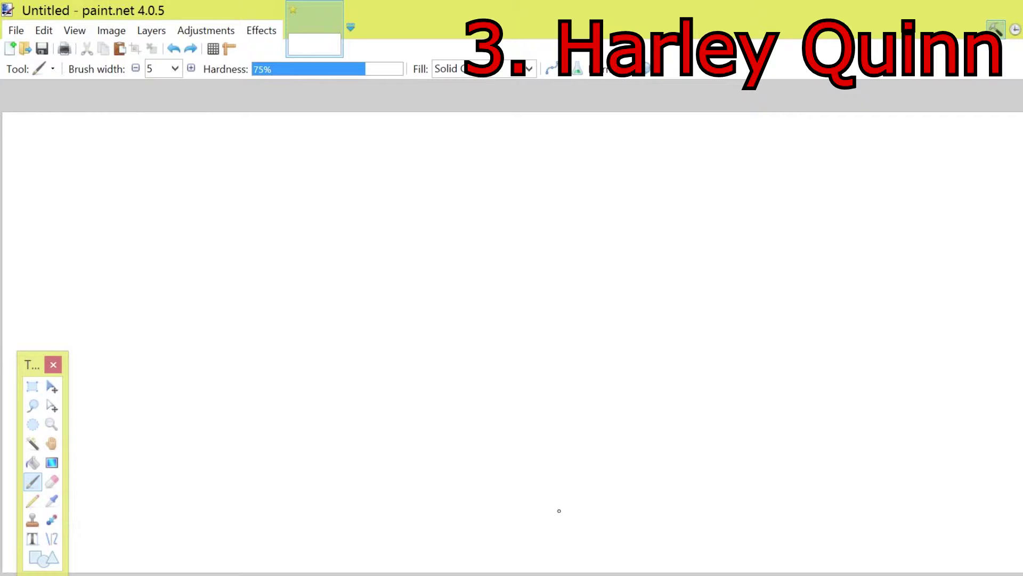
- Draw the jester hat's curving outline and a left-tip bell labelled 'Bell'
mouse_move(547, 513)
mouse_down()
mouse_move(593, 491)
mouse_move(687, 237)
mouse_move(873, 389)
mouse_up()
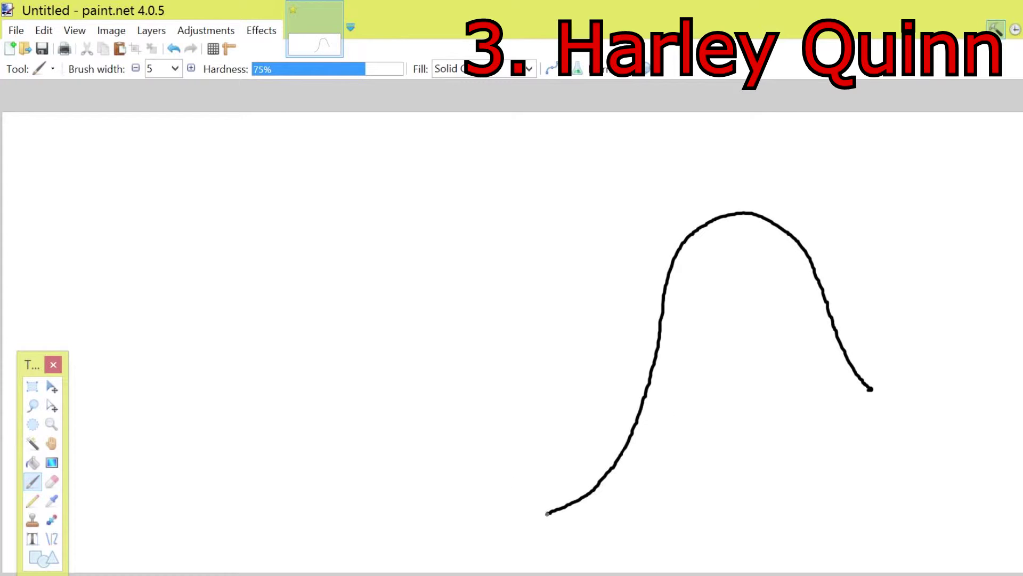
mouse_move(548, 513)
mouse_down()
mouse_move(418, 377)
mouse_move(406, 264)
mouse_move(359, 247)
mouse_move(288, 293)
mouse_move(210, 382)
mouse_move(251, 272)
mouse_move(323, 197)
mouse_move(419, 143)
mouse_move(774, 162)
mouse_move(821, 242)
mouse_move(840, 331)
mouse_move(866, 391)
mouse_move(882, 400)
mouse_move(871, 389)
mouse_move(856, 414)
mouse_move(919, 434)
mouse_move(895, 386)
mouse_move(873, 388)
mouse_move(852, 436)
mouse_move(913, 426)
mouse_up()
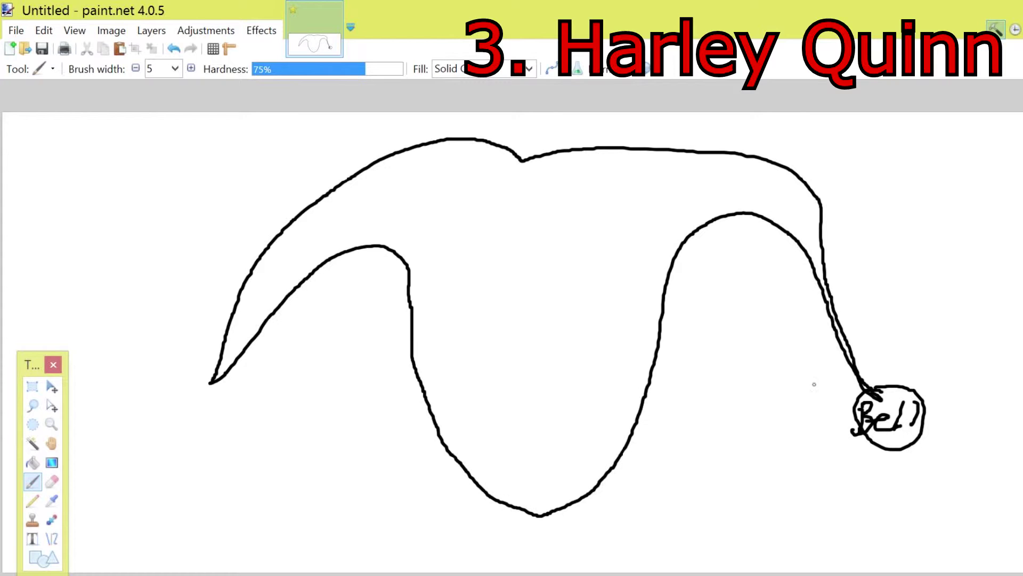
mouse_move(211, 382)
mouse_down()
mouse_move(227, 412)
mouse_move(194, 385)
mouse_move(183, 422)
mouse_up()
mouse_move(183, 395)
mouse_down()
mouse_move(184, 424)
mouse_move(217, 417)
mouse_up()
drag(224, 400, 223, 419)
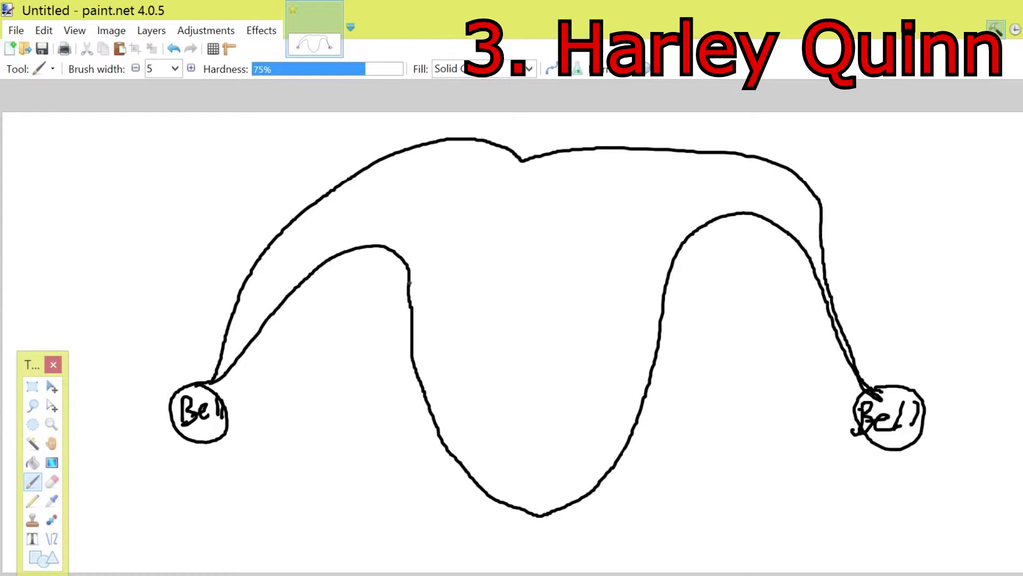
- Draw Harley's inner hat curve, mask, left eye, nose and mouth
drag(409, 283, 668, 288)
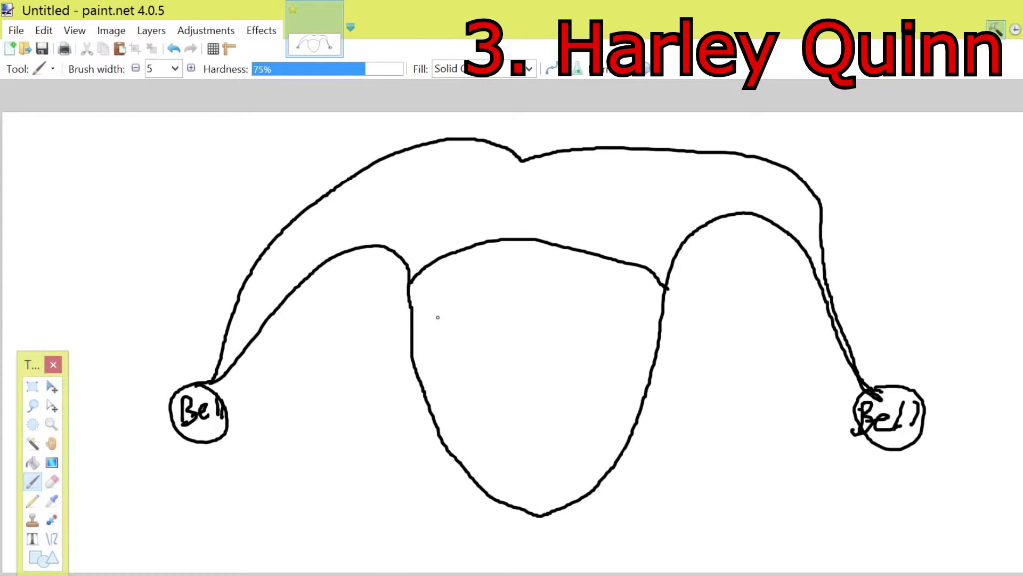
mouse_move(440, 317)
mouse_down()
mouse_move(442, 377)
mouse_move(613, 376)
mouse_move(638, 388)
mouse_move(657, 352)
mouse_move(656, 319)
mouse_move(590, 293)
mouse_move(512, 286)
mouse_move(436, 322)
mouse_up()
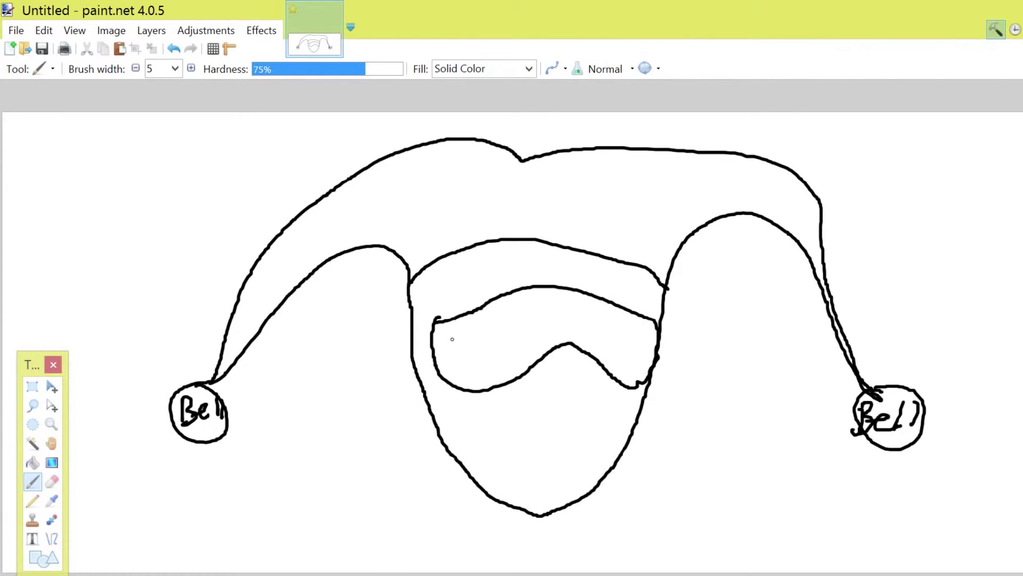
mouse_move(449, 342)
mouse_down()
mouse_move(461, 362)
mouse_move(448, 342)
mouse_up()
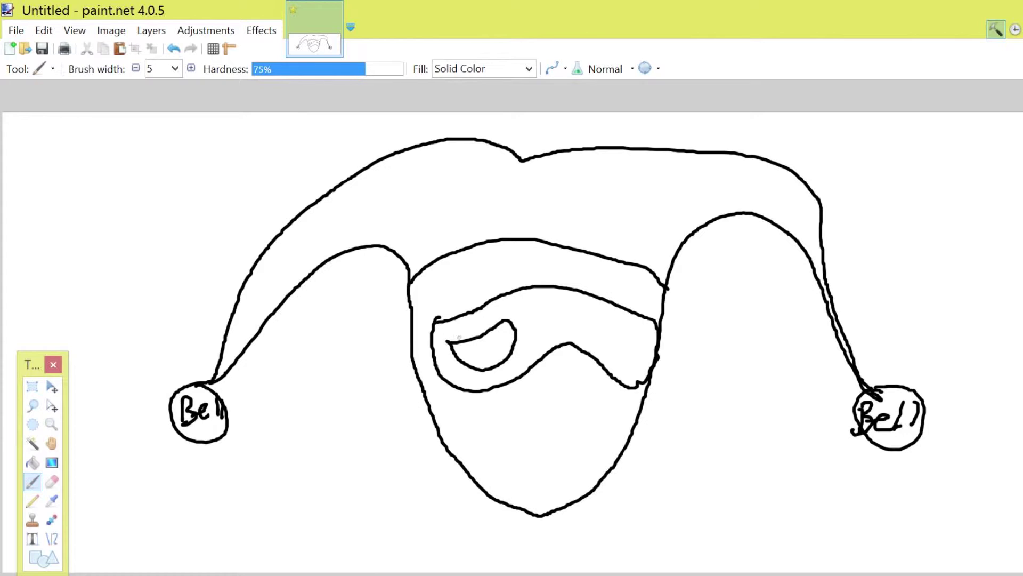
drag(599, 322, 598, 321)
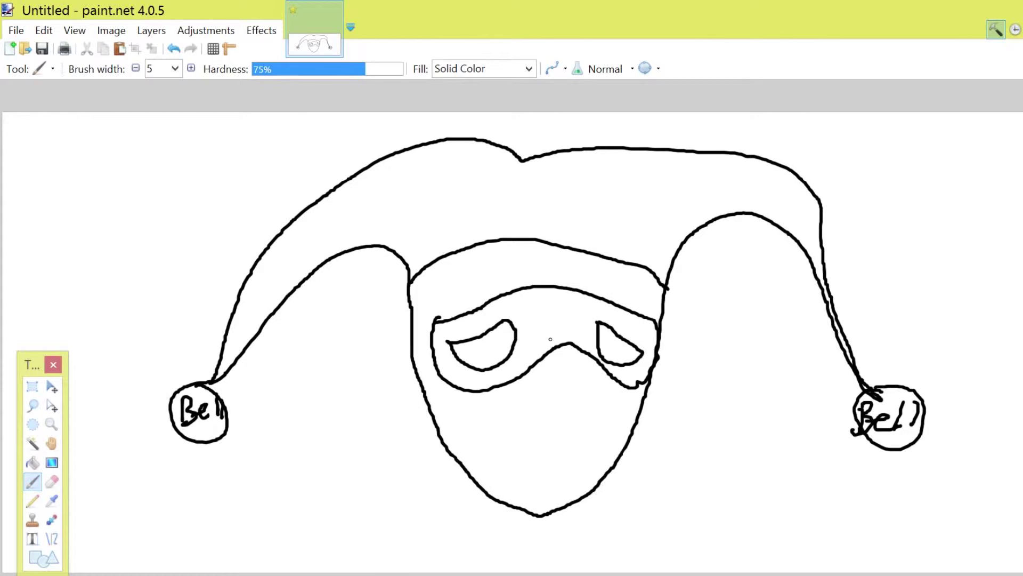
drag(568, 357, 572, 381)
drag(496, 449, 490, 449)
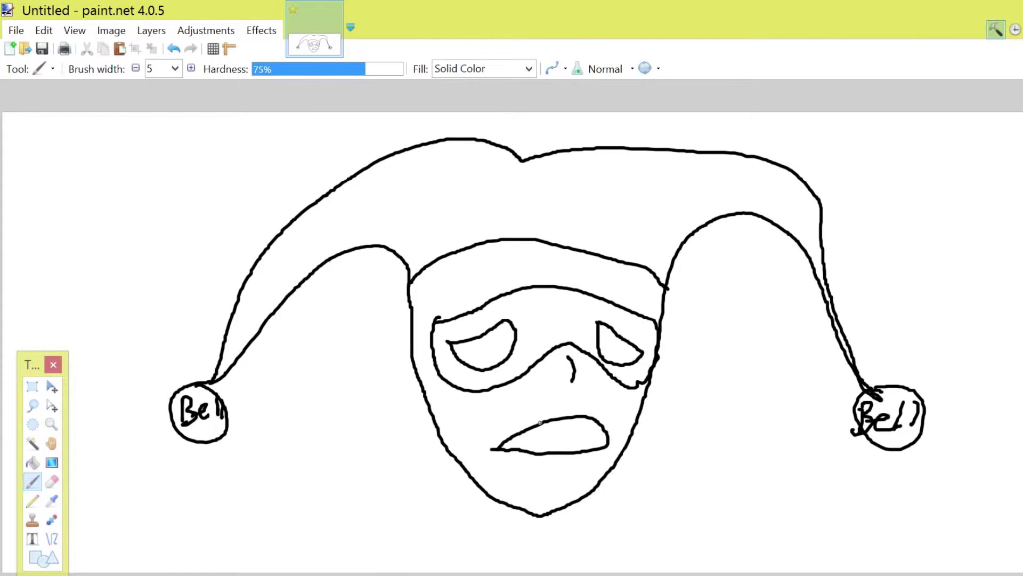
- Draw a tongue bubble from the mouth and letter 'Mr. J' inside, undoing one wrong stroke
drag(569, 433, 595, 433)
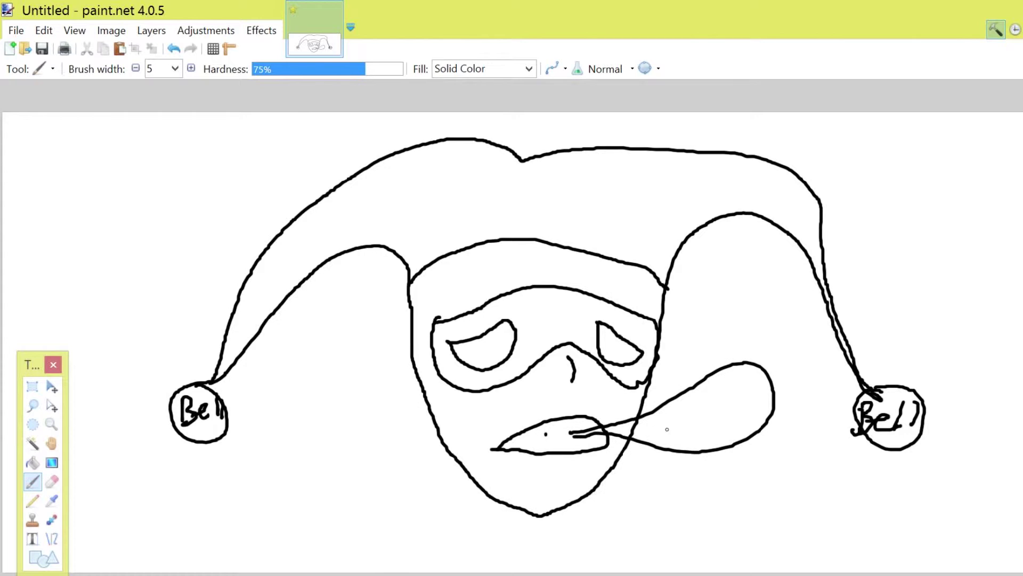
drag(657, 419, 660, 446)
key(ctrl+z)
mouse_move(658, 418)
mouse_down()
mouse_move(676, 444)
mouse_move(679, 420)
mouse_move(712, 425)
mouse_move(746, 380)
mouse_up()
click(706, 434)
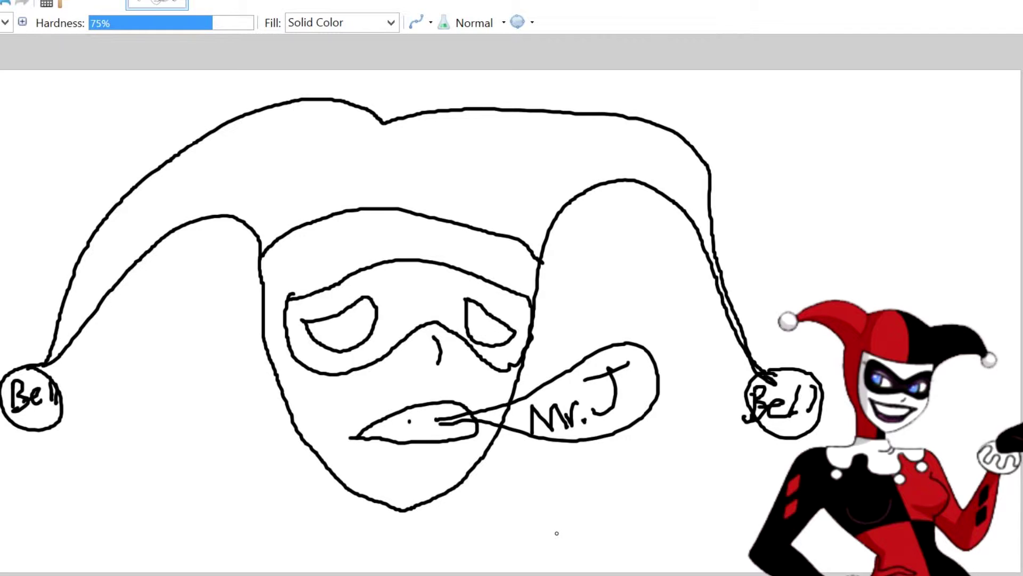
- Undo the last Harley Quinn strokes with three Ctrl+Z presses
key(ctrl+z)
key(ctrl+z)
key(ctrl+z)
key(ctrl+z)
key(ctrl+z)
key(ctrl+z)
key(ctrl+z)
key(ctrl+z)
key(ctrl+z)
key(ctrl+z)
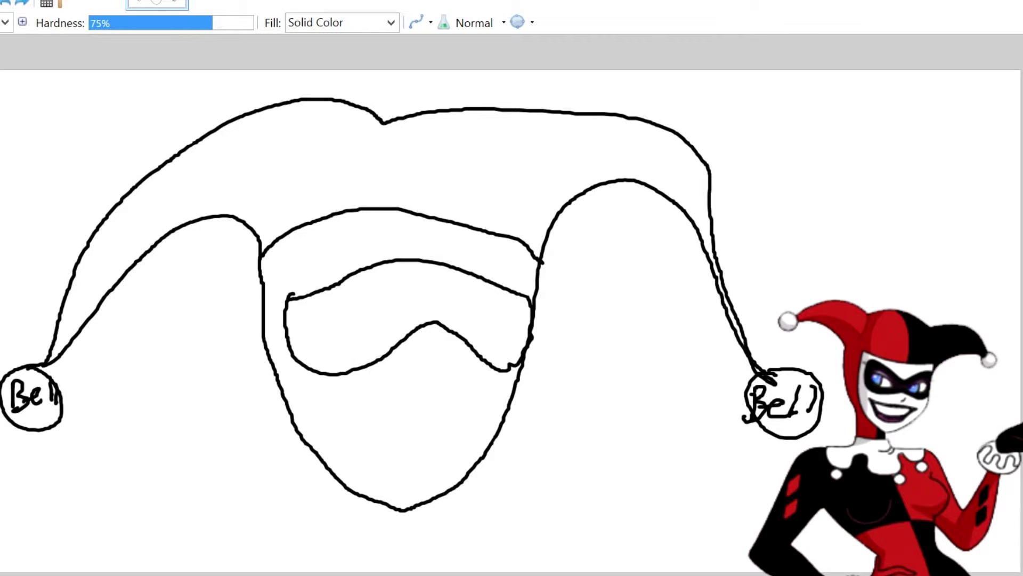
key(ctrl+z)
key(ctrl+z)
key(ctrl+z)
key(ctrl+z)
key(ctrl+z)
key(ctrl+z)
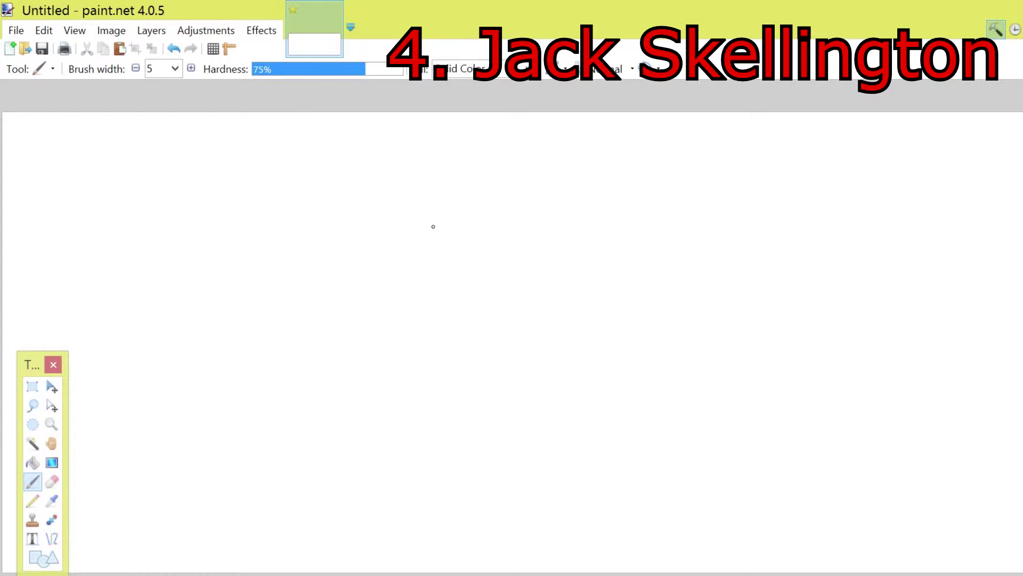
- Draw Jack's oval head and outline the left eye, filling it solid black
mouse_move(425, 214)
mouse_down()
mouse_move(370, 424)
mouse_move(578, 220)
mouse_move(455, 210)
mouse_move(410, 223)
mouse_up()
mouse_move(336, 257)
mouse_down()
mouse_move(448, 278)
mouse_move(433, 321)
mouse_move(346, 317)
mouse_move(313, 279)
mouse_up()
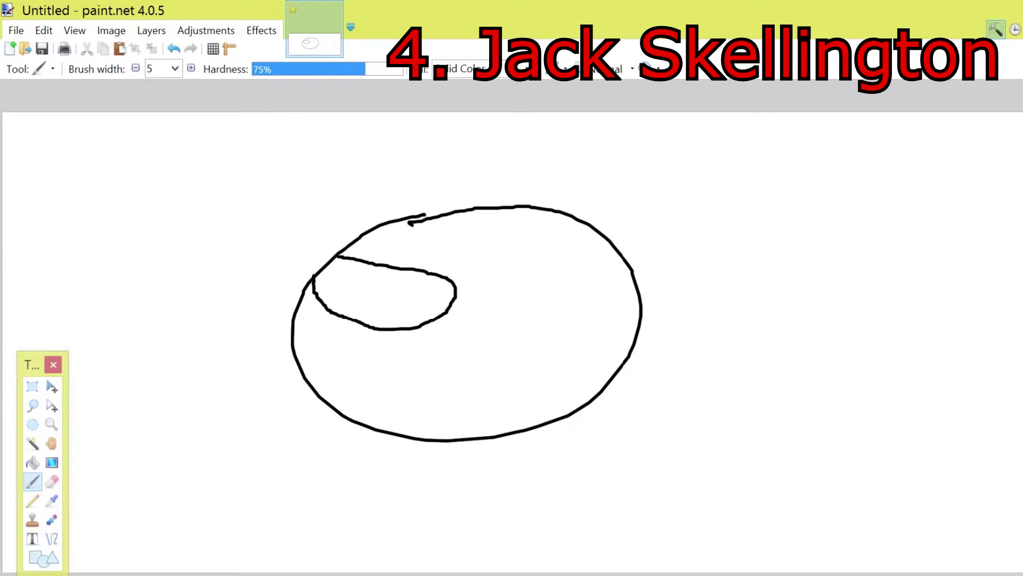
click(32, 462)
click(387, 311)
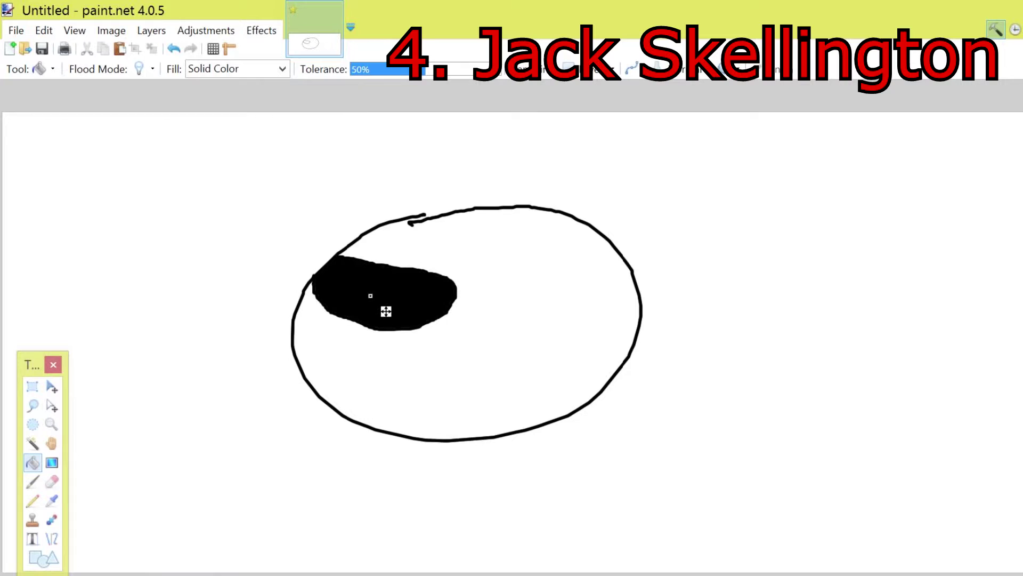
- Outline the right eye and fill it solid black
click(32, 482)
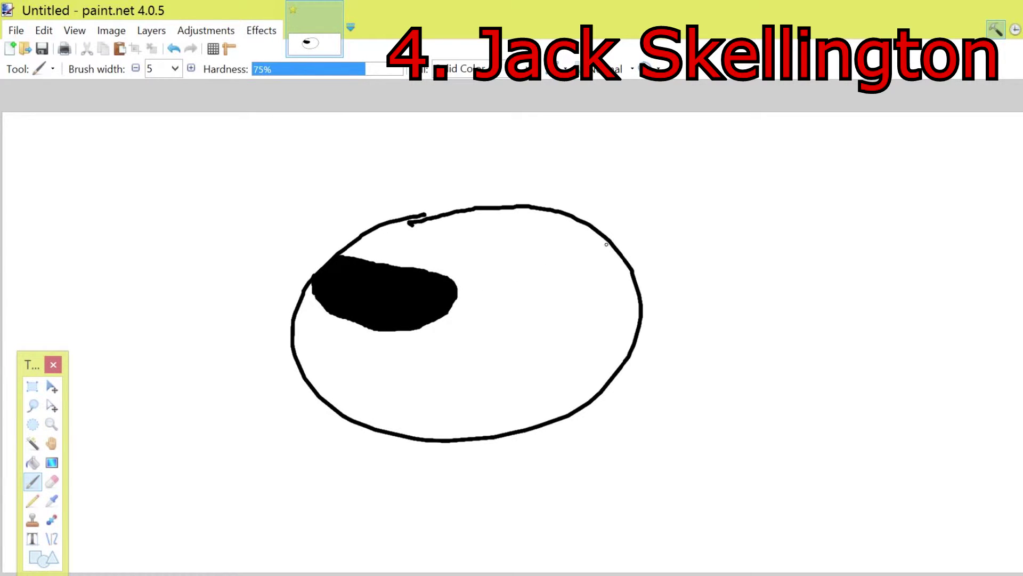
mouse_move(607, 244)
mouse_down()
mouse_move(619, 279)
mouse_move(599, 243)
mouse_up()
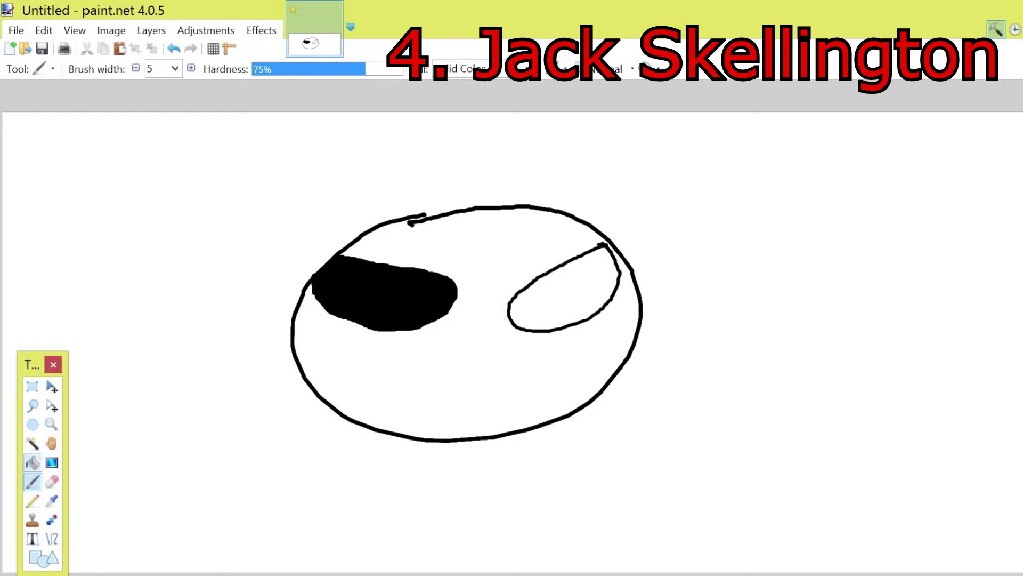
click(31, 462)
click(586, 308)
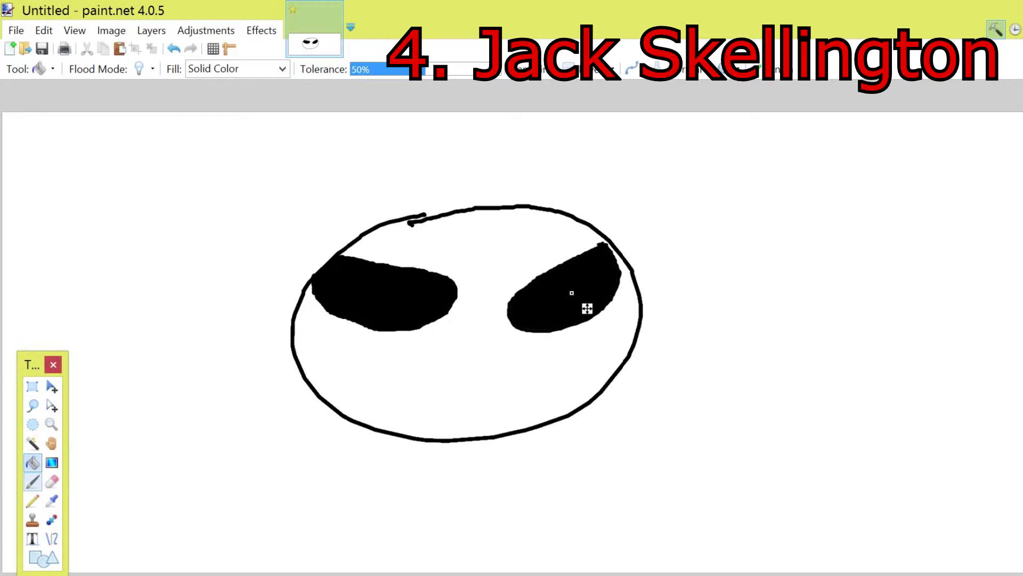
click(32, 481)
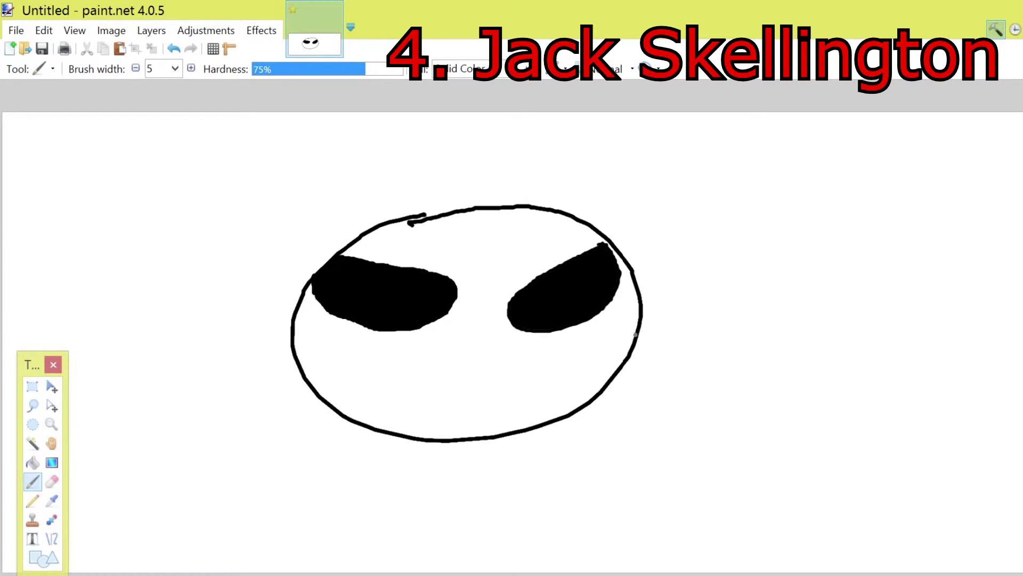
- Paint the long mouth line with stitches along it
drag(636, 335, 423, 371)
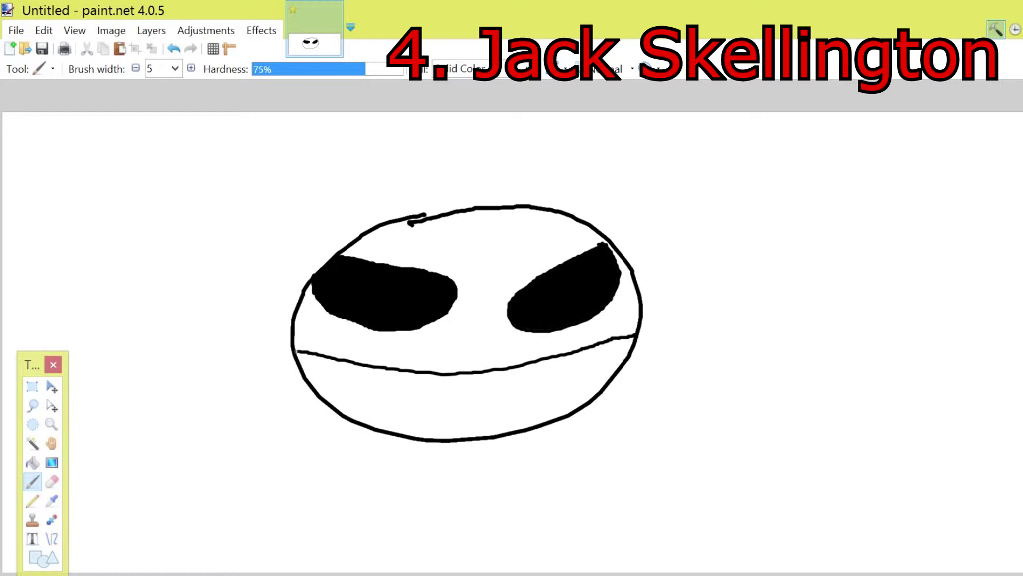
mouse_move(423, 372)
mouse_down()
mouse_move(291, 348)
mouse_move(349, 381)
mouse_move(444, 391)
mouse_up()
mouse_move(462, 362)
mouse_down()
mouse_move(470, 388)
mouse_move(585, 361)
mouse_up()
mouse_move(591, 336)
mouse_down()
mouse_move(601, 353)
mouse_move(721, 317)
mouse_move(637, 346)
mouse_up()
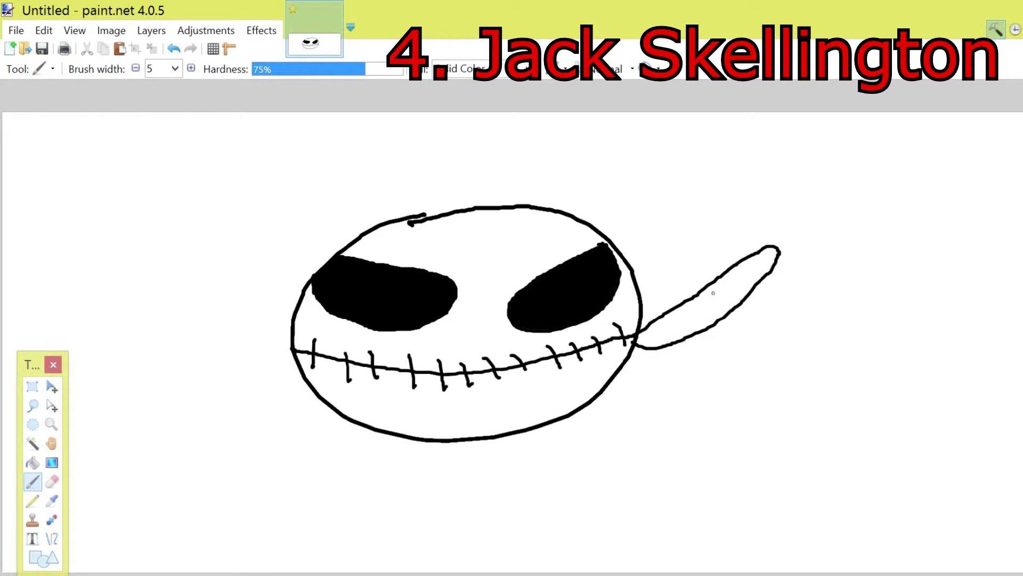
- Draw the cigarette's dark burning tip and smoke, undoing one stray horizontal line
mouse_move(745, 261)
mouse_down()
mouse_move(768, 280)
mouse_move(222, 273)
mouse_move(773, 258)
mouse_move(768, 267)
mouse_up()
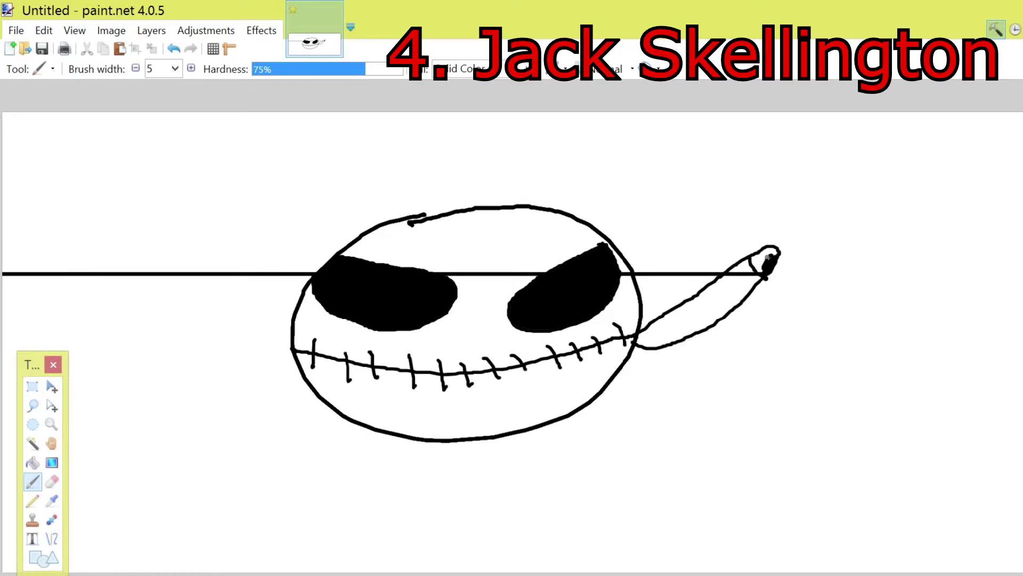
key(ctrl+z)
key(ctrl+z)
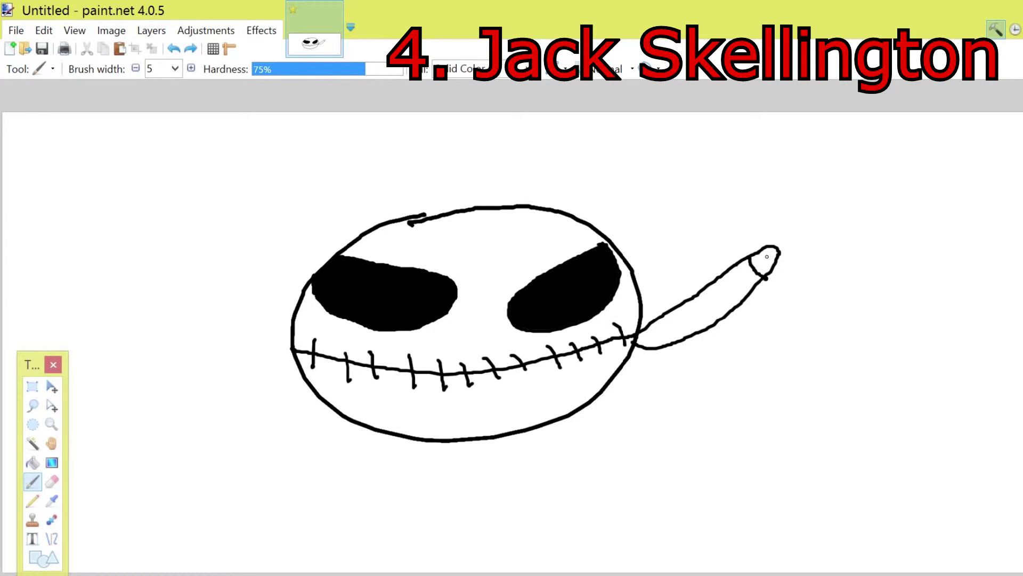
mouse_move(769, 264)
mouse_down()
mouse_move(762, 253)
mouse_move(759, 271)
mouse_move(752, 168)
mouse_up()
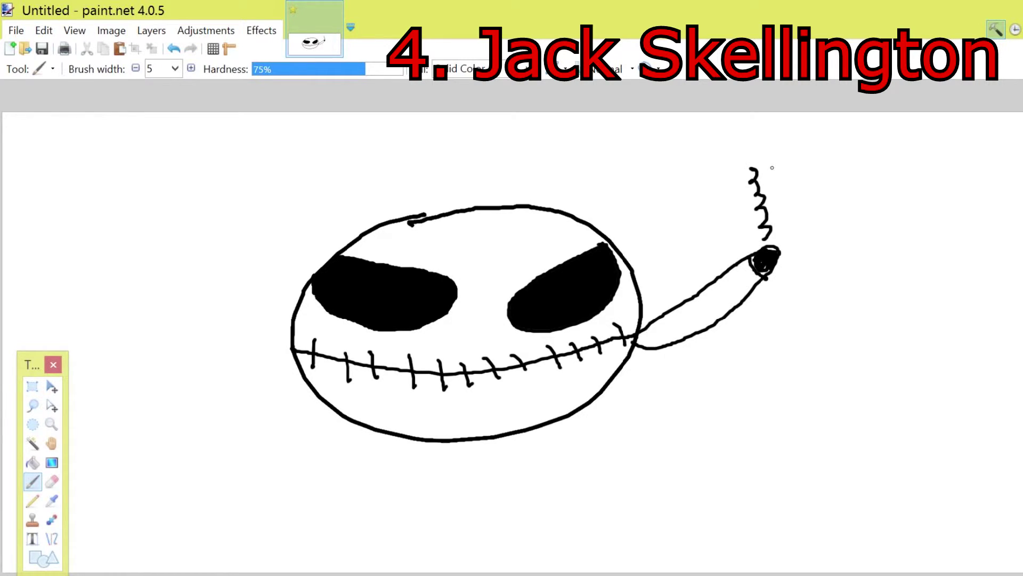
click(32, 462)
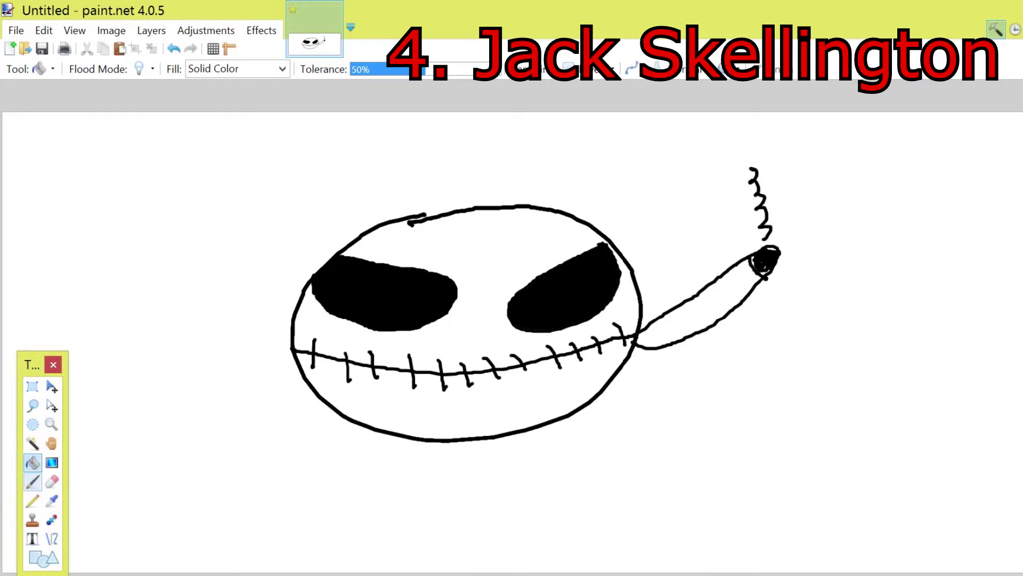
click(32, 481)
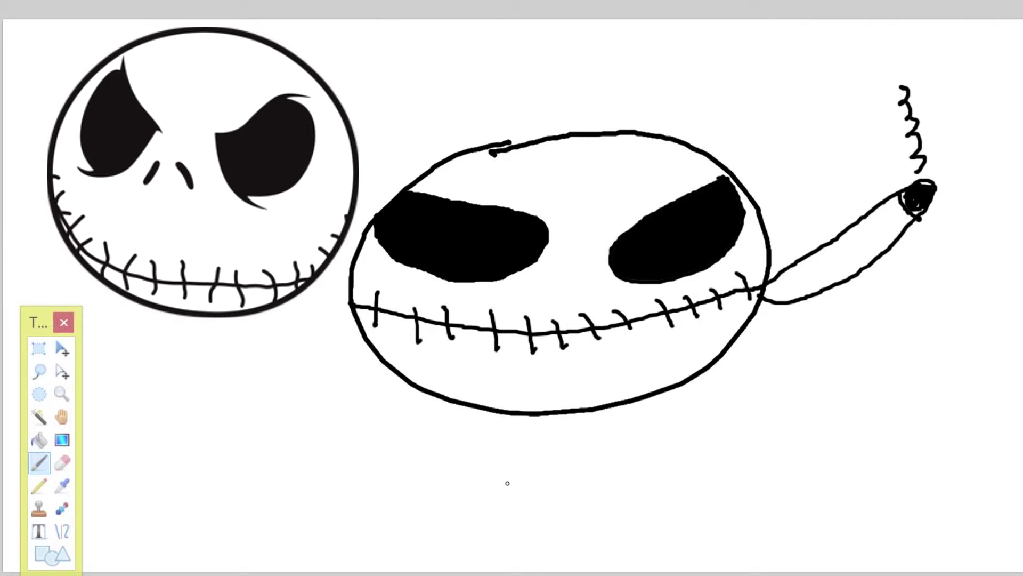
- Draw eyebrows above both eyes, then undo the last three strokes
drag(609, 203, 705, 150)
drag(516, 193, 430, 176)
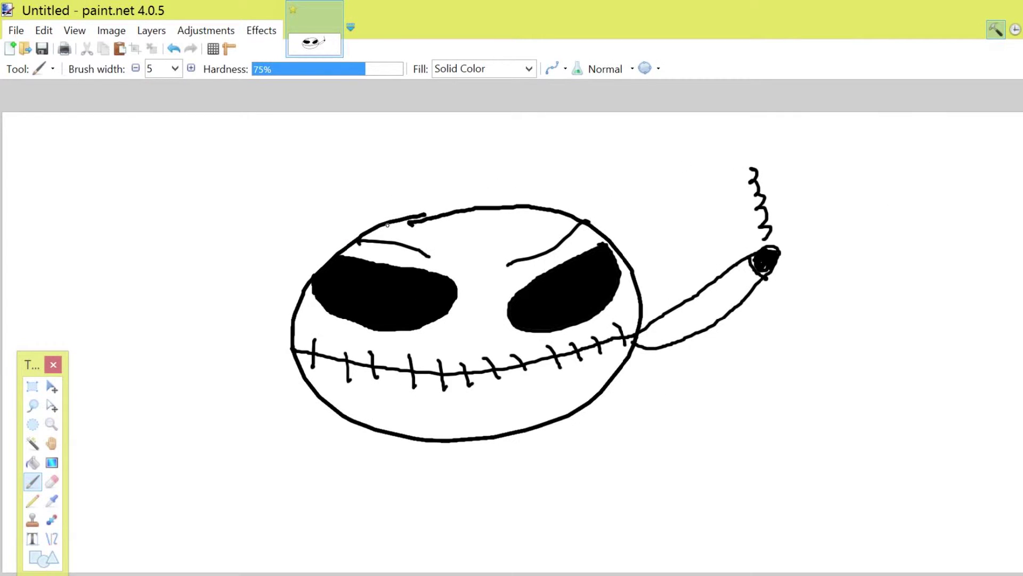
key(ctrl+z)
key(ctrl+z)
key(ctrl+z)
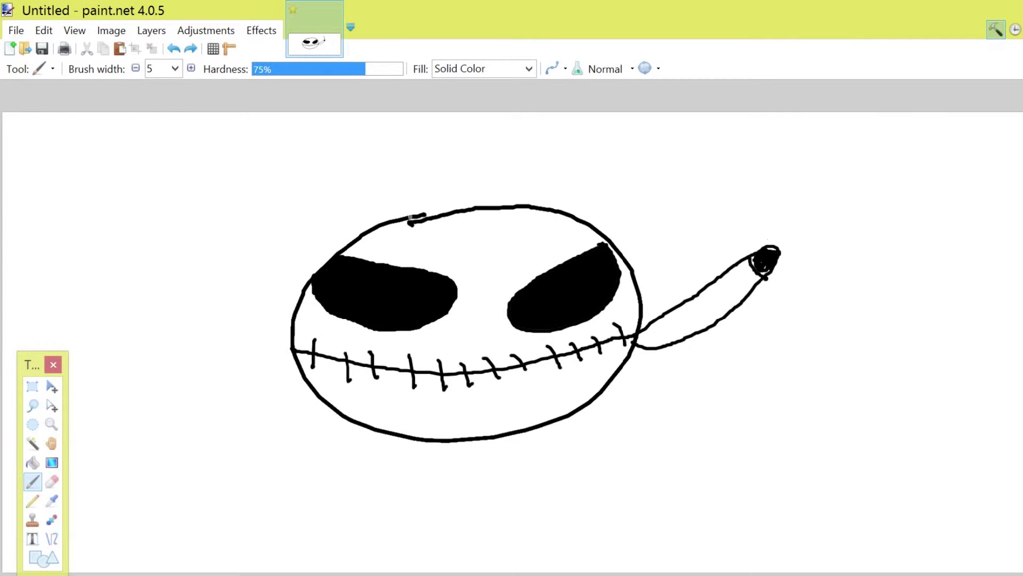
key(ctrl+z)
key(ctrl+z)
key(ctrl+z)
key(ctrl+z)
key(ctrl+z)
key(ctrl+z)
key(ctrl+z)
key(ctrl+z)
key(ctrl+z)
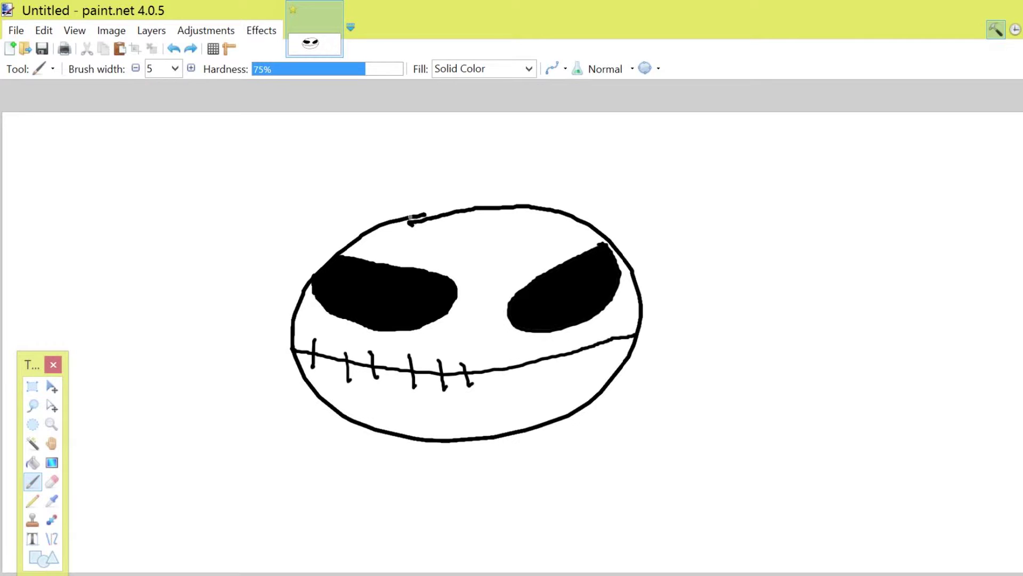
key(ctrl+z)
key(ctrl+z)
key(ctrl+z)
key(ctrl+z)
key(ctrl+z)
key(ctrl+z)
key(ctrl+z)
key(ctrl+z)
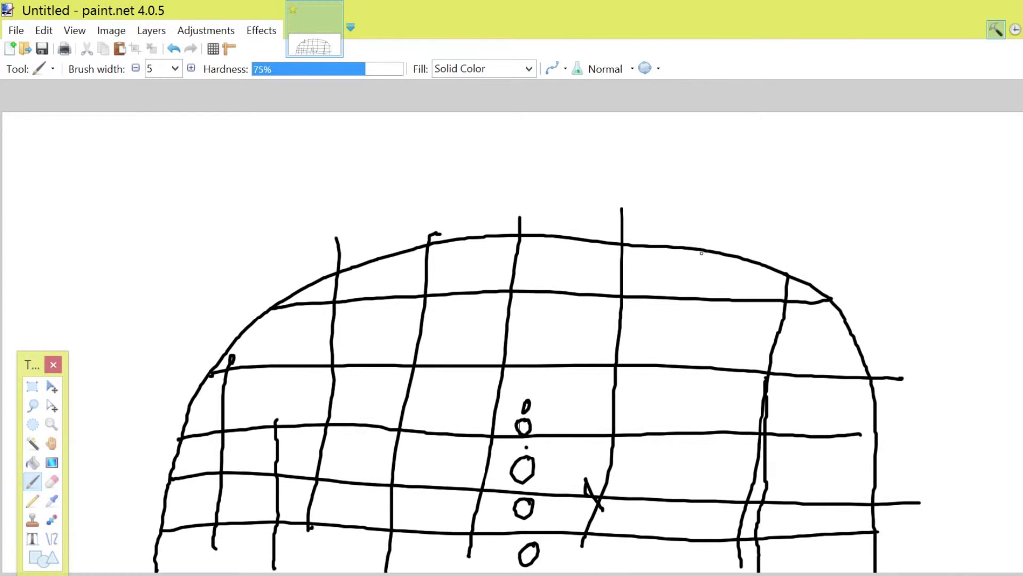
- Paint two vertical strokes across the head grid, then undo the grid lines and circles
drag(693, 251, 632, 570)
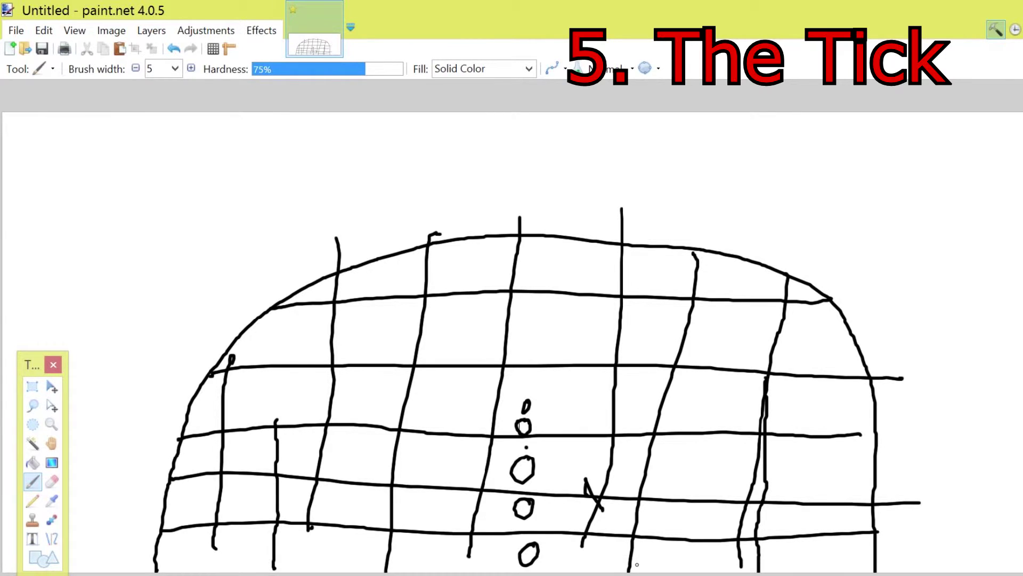
drag(277, 442, 275, 326)
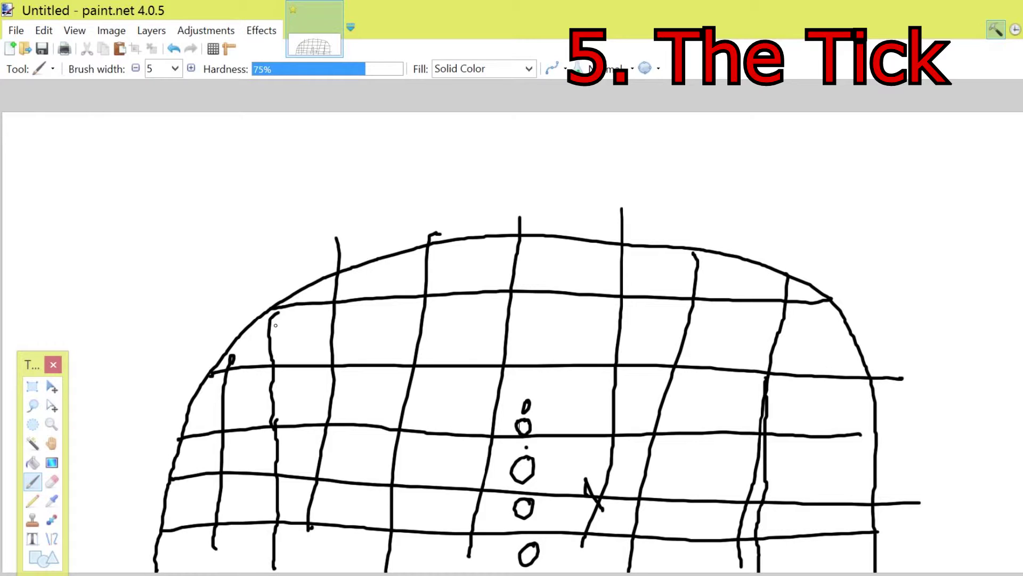
key(ctrl+z)
key(ctrl+z)
key(ctrl+z)
key(ctrl+z)
key(ctrl+z)
key(ctrl+z)
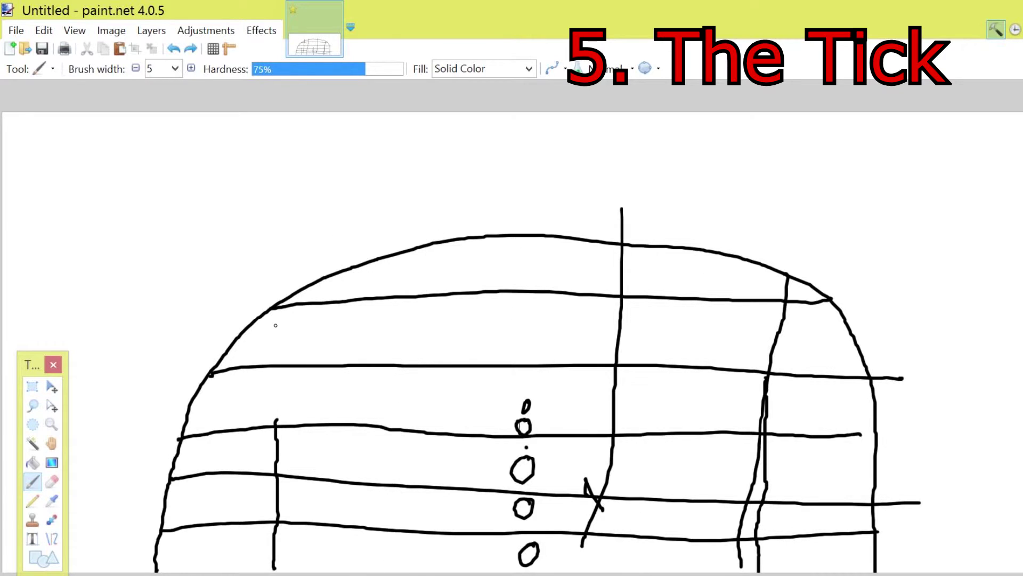
key(ctrl+z)
key(ctrl+z)
key(ctrl+z)
key(ctrl+z)
key(ctrl+z)
key(ctrl+z)
key(ctrl+z)
key(ctrl+z)
key(ctrl+z)
key(ctrl+z)
key(ctrl+z)
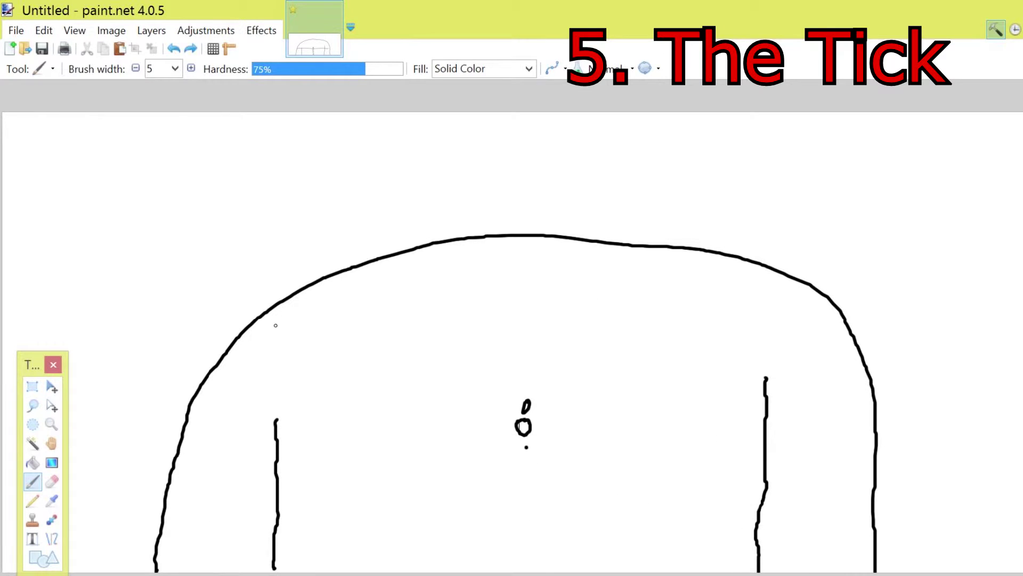
key(ctrl+z)
key(ctrl+z)
key(ctrl+z)
key(ctrl+z)
key(ctrl+z)
key(ctrl+z)
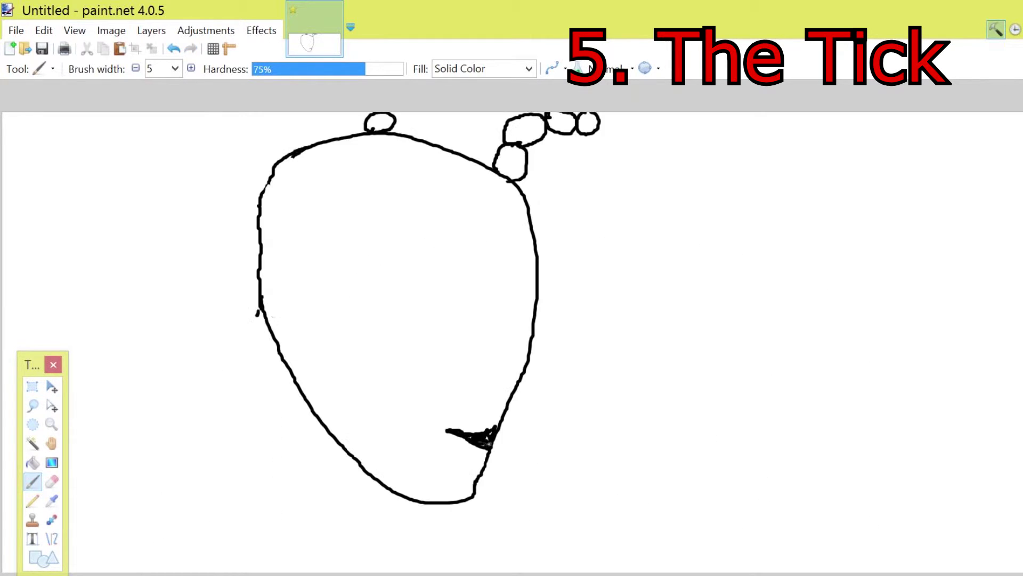
- Sketch the Tick's mouth corner, both eyes, a right pupil, a nose and a curved head line
mouse_move(493, 444)
mouse_down()
mouse_move(454, 434)
mouse_move(486, 461)
mouse_up()
mouse_move(522, 270)
mouse_down()
mouse_move(487, 269)
mouse_move(483, 296)
mouse_move(533, 297)
mouse_move(517, 276)
mouse_up()
mouse_move(402, 264)
mouse_down()
mouse_move(381, 264)
mouse_move(412, 306)
mouse_move(403, 266)
mouse_move(378, 282)
mouse_move(390, 265)
mouse_up()
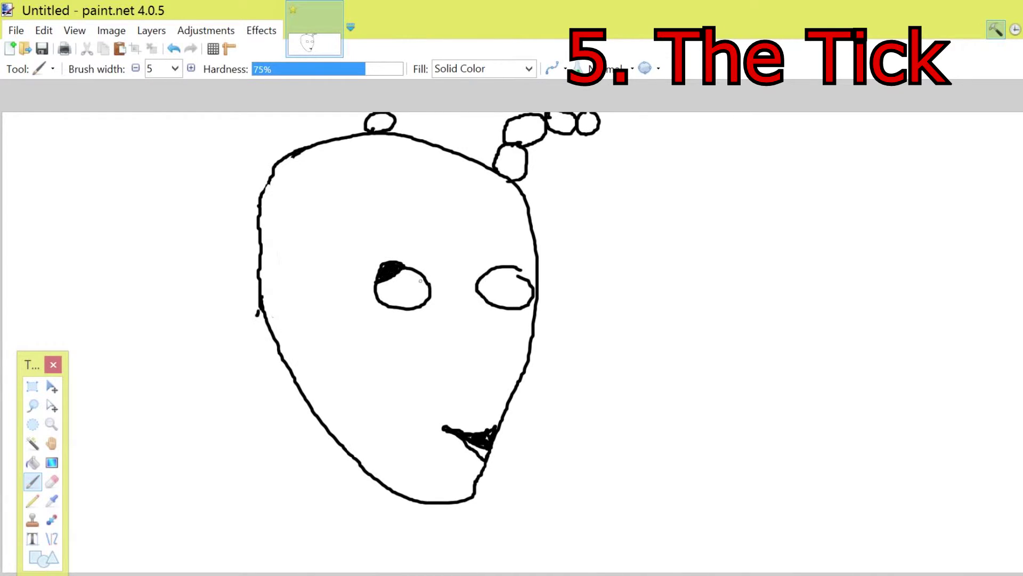
mouse_move(538, 291)
mouse_down()
mouse_move(520, 288)
mouse_move(512, 301)
mouse_move(529, 284)
mouse_move(522, 295)
mouse_up()
drag(464, 319, 461, 336)
mouse_move(529, 214)
mouse_down()
mouse_move(360, 219)
mouse_move(312, 263)
mouse_move(324, 322)
mouse_move(365, 397)
mouse_move(437, 453)
mouse_move(473, 464)
mouse_up()
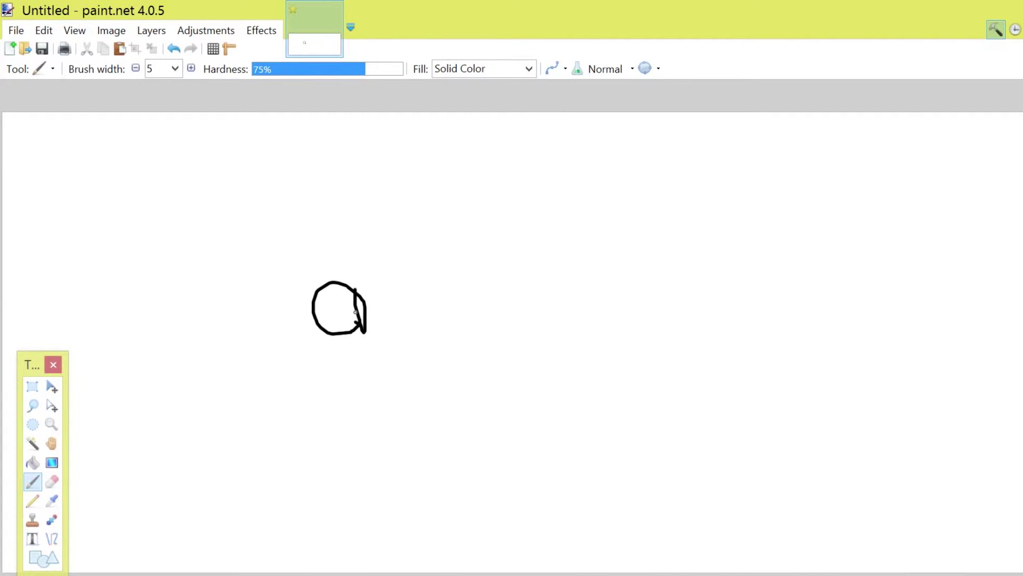
- Remove the stray circle, then sketch and undo a first spiky hair outline
key(ctrl+z)
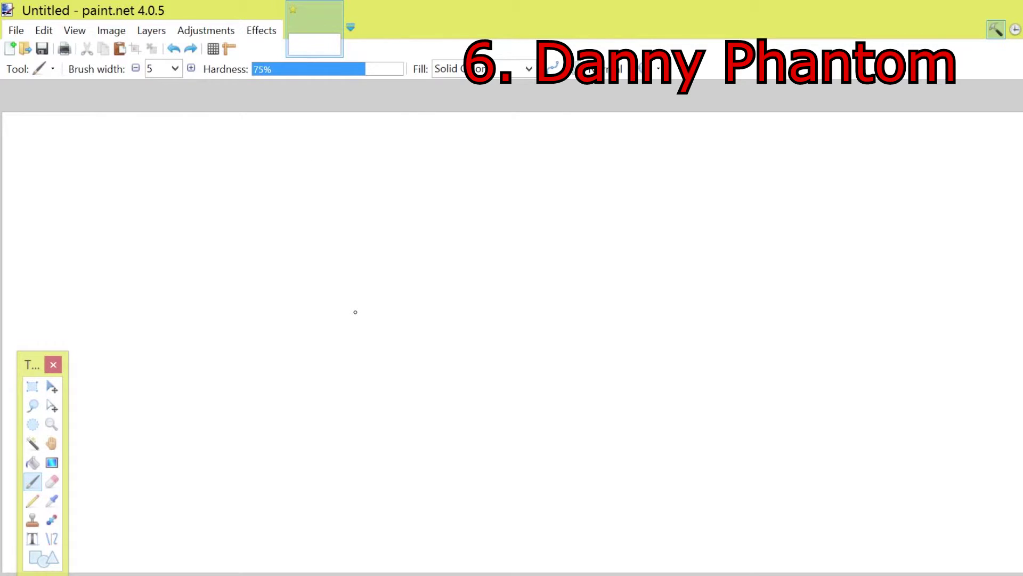
mouse_move(294, 179)
mouse_down()
mouse_move(441, 114)
mouse_move(573, 165)
mouse_move(507, 162)
mouse_move(548, 182)
mouse_move(566, 226)
mouse_move(552, 242)
mouse_move(565, 261)
mouse_up()
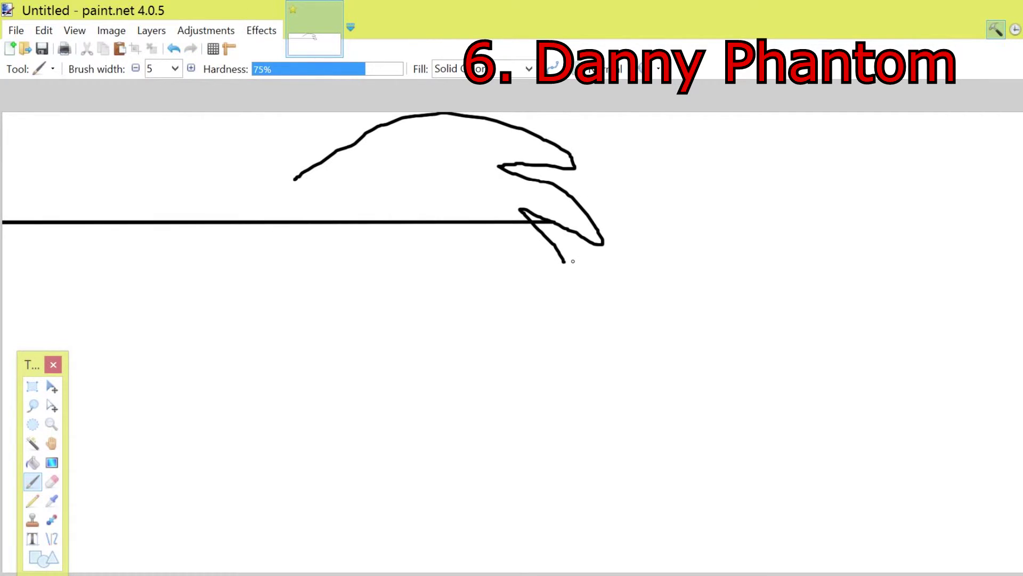
key(ctrl+z)
key(ctrl+z)
key(ctrl+z)
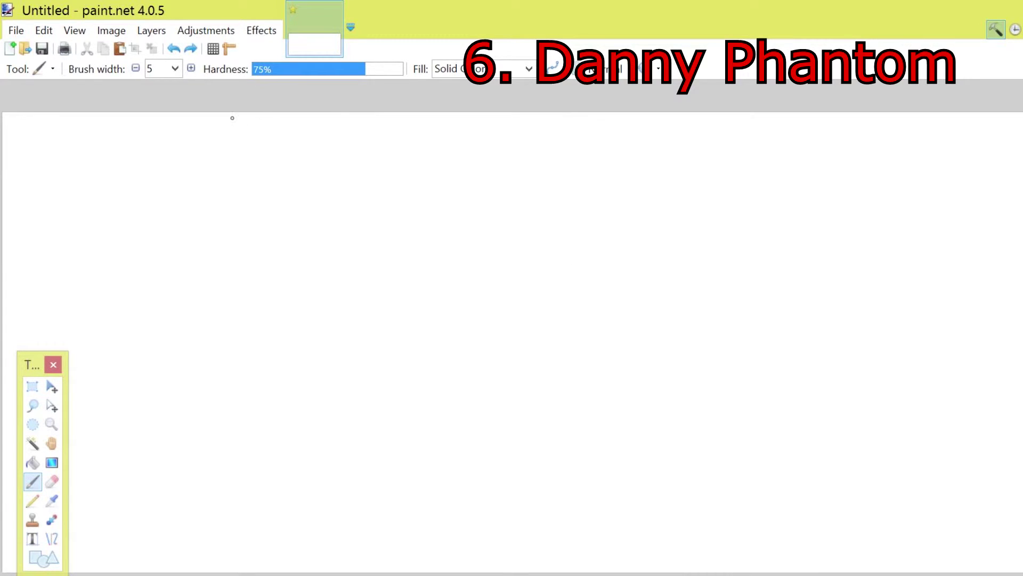
- Redraw the spiky hair outline, then undo the extra left lines and ear
mouse_move(293, 180)
mouse_down()
mouse_move(354, 130)
mouse_move(539, 149)
mouse_move(535, 177)
mouse_move(567, 219)
mouse_move(544, 259)
mouse_move(477, 214)
mouse_move(359, 232)
mouse_move(338, 247)
mouse_move(354, 355)
mouse_up()
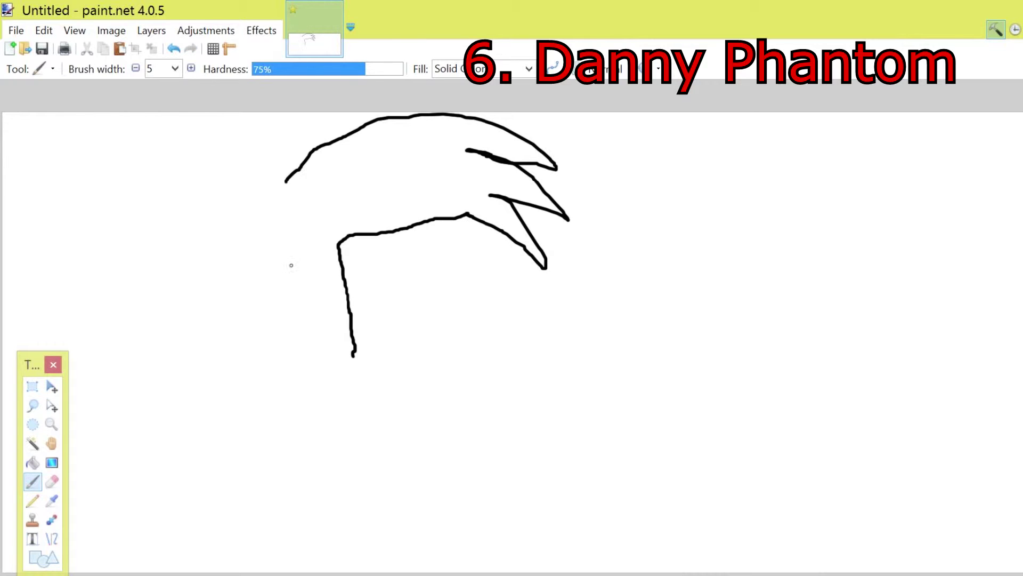
mouse_move(282, 184)
mouse_down()
mouse_move(284, 289)
mouse_move(322, 337)
mouse_up()
drag(285, 290, 296, 420)
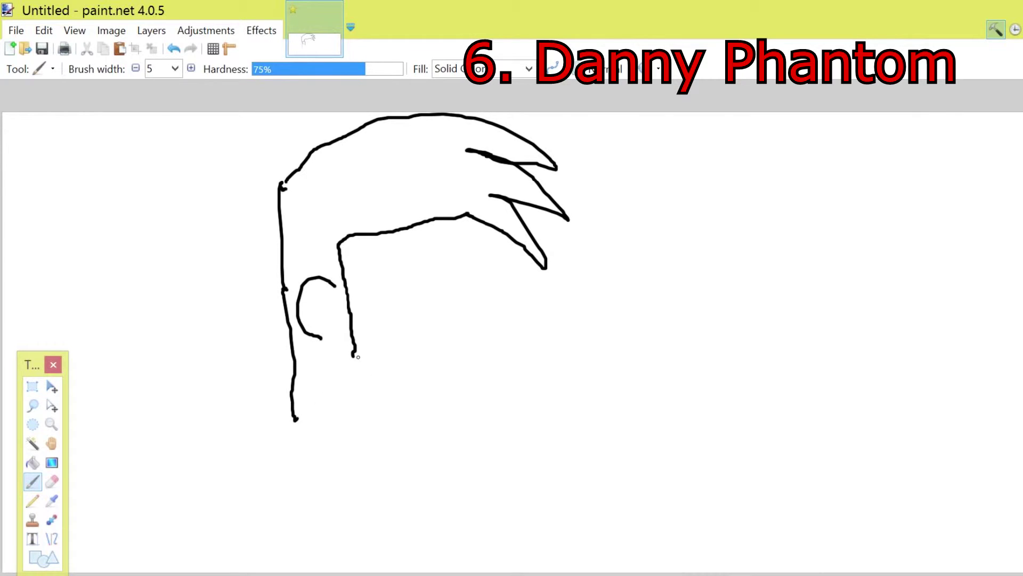
key(ctrl+z)
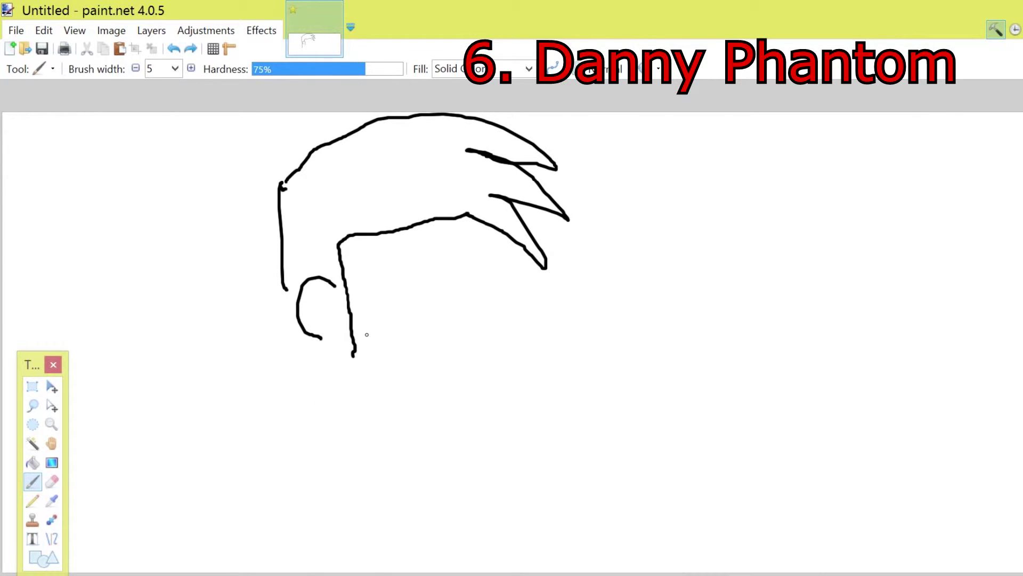
key(ctrl+z)
key(ctrl+z)
key(ctrl+z)
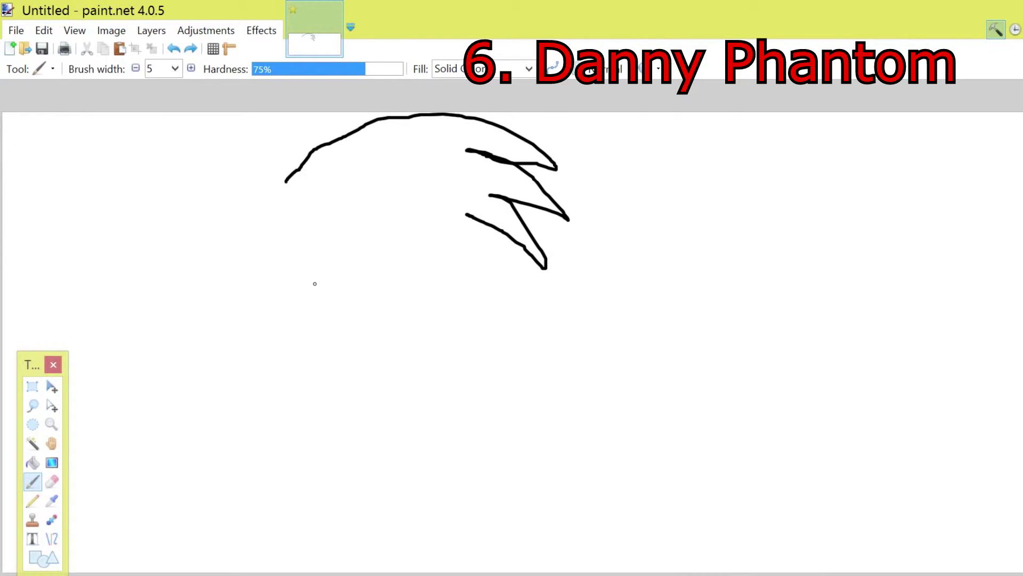
- Draw the ear, the forehead hairline and the left edge of the head
mouse_move(318, 280)
mouse_down()
mouse_move(274, 312)
mouse_move(311, 337)
mouse_up()
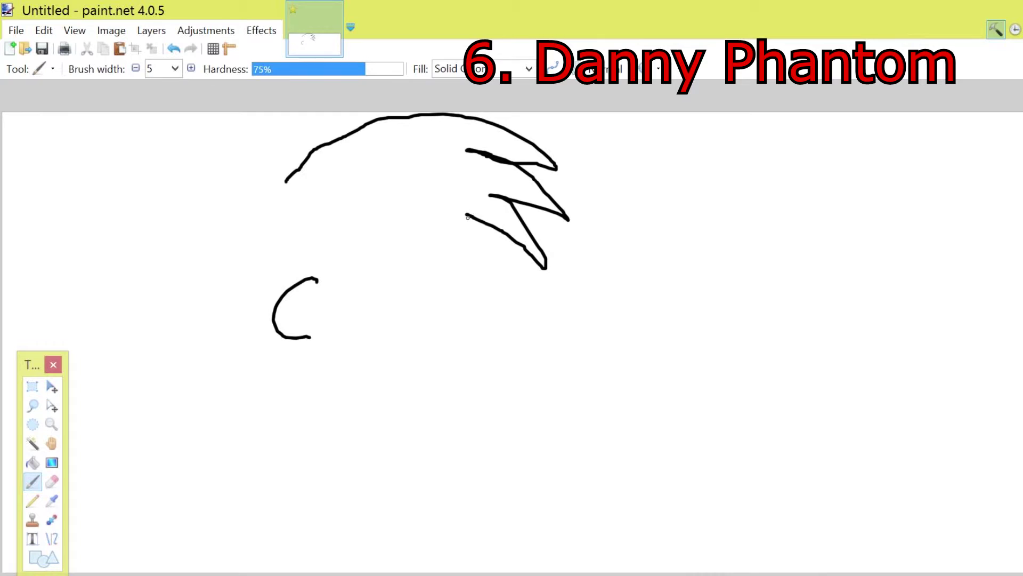
mouse_move(468, 216)
mouse_down()
mouse_move(300, 263)
mouse_move(311, 280)
mouse_up()
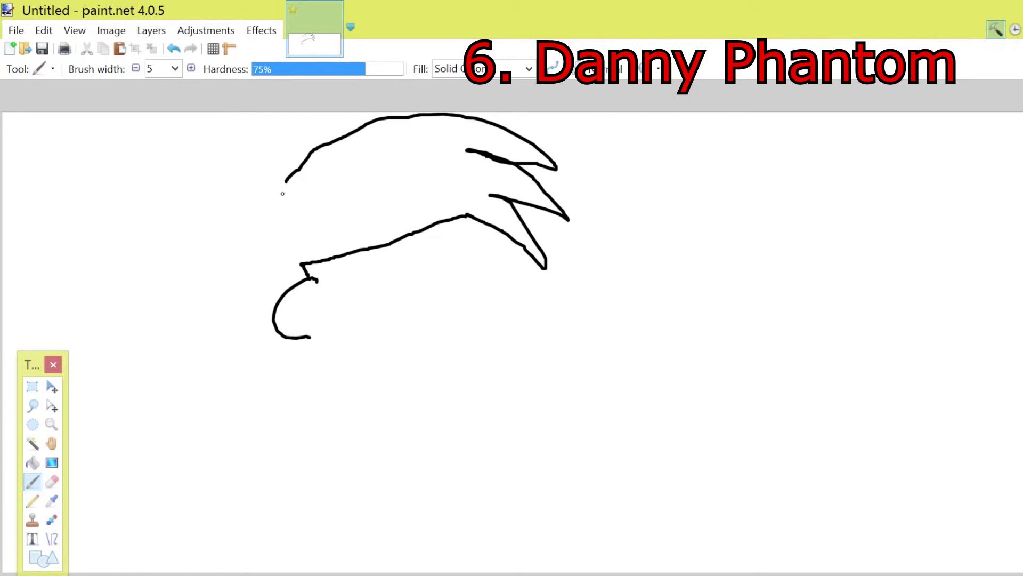
drag(285, 184, 294, 306)
- Add both eyes with rings and pupils and the right face side, then undo the thick eyebrows
mouse_move(483, 261)
mouse_down()
mouse_move(453, 290)
mouse_move(478, 265)
mouse_up()
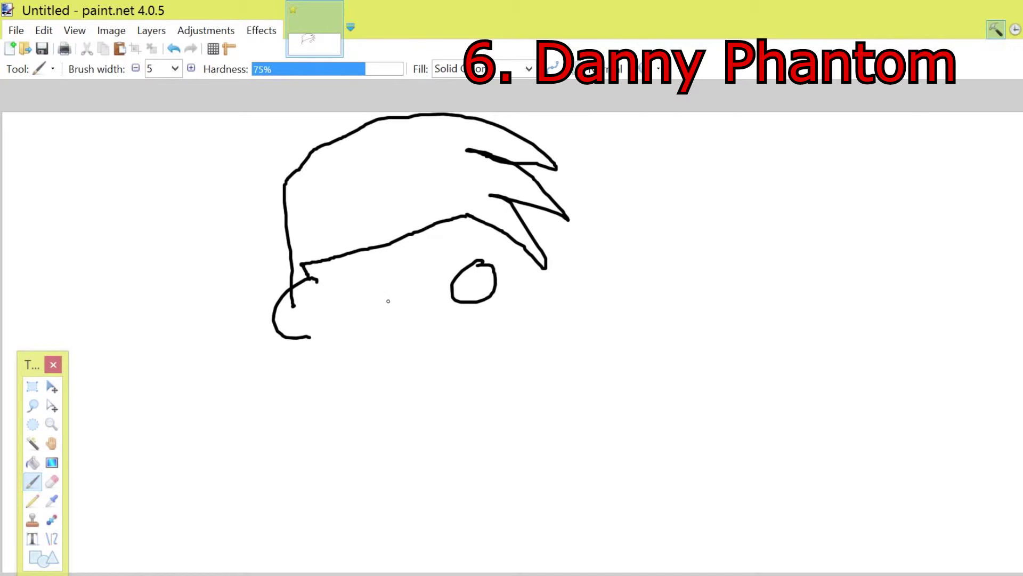
mouse_move(386, 279)
mouse_down()
mouse_move(392, 318)
mouse_move(391, 280)
mouse_move(374, 308)
mouse_move(397, 303)
mouse_move(377, 286)
mouse_up()
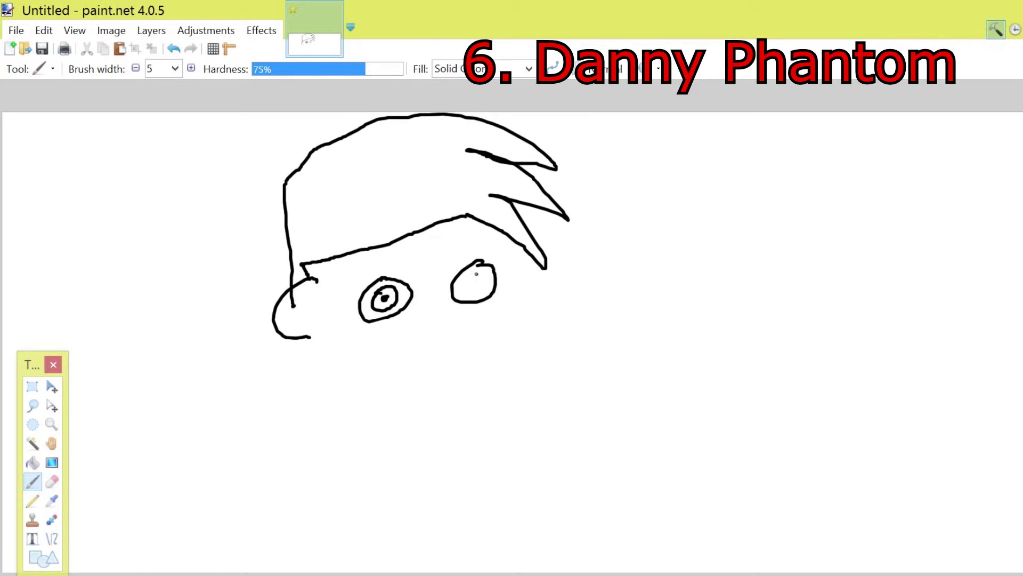
drag(475, 274, 475, 282)
drag(495, 229, 520, 302)
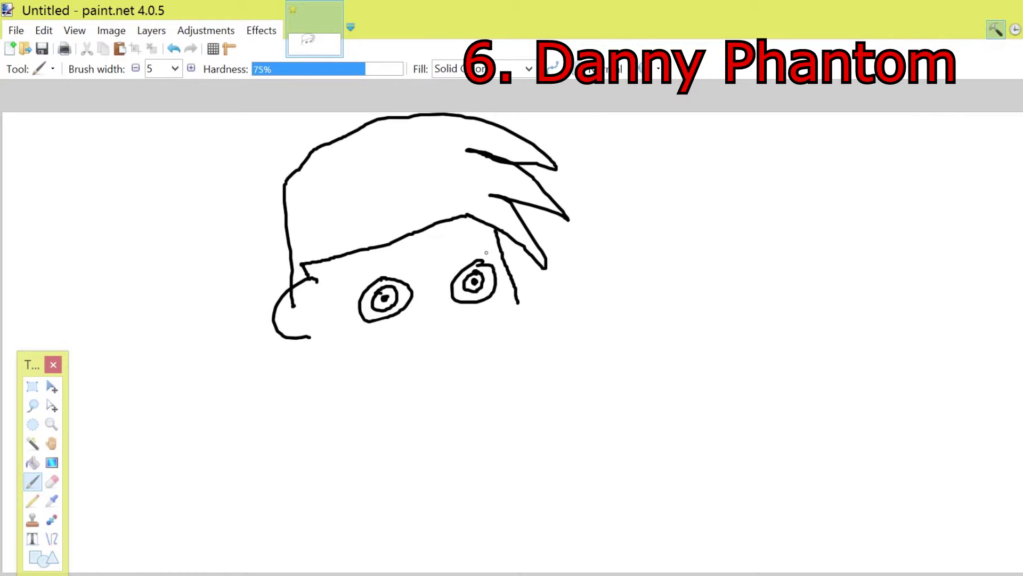
mouse_move(486, 253)
mouse_down()
mouse_move(448, 271)
mouse_move(466, 268)
mouse_up()
mouse_move(366, 281)
mouse_down()
mouse_move(409, 282)
mouse_move(399, 281)
mouse_up()
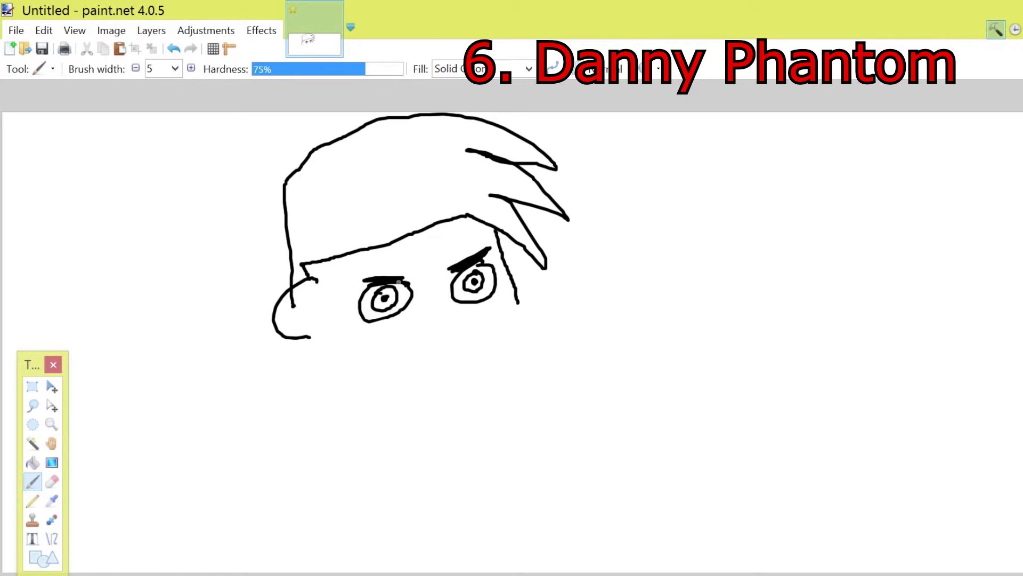
key(ctrl+z)
key(ctrl+z)
key(ctrl+z)
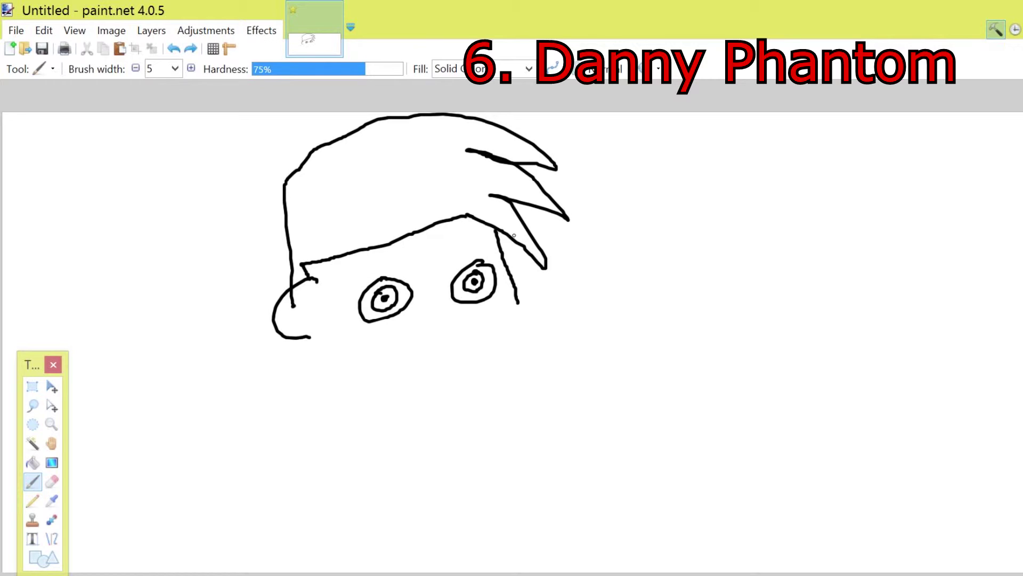
- Add the left eyebrow shape, a nose, a mouth and a face outline down to the chin
mouse_move(481, 257)
mouse_down()
mouse_move(500, 240)
mouse_move(488, 236)
mouse_move(439, 265)
mouse_move(453, 280)
mouse_move(462, 277)
mouse_move(360, 261)
mouse_move(339, 276)
mouse_move(382, 278)
mouse_up()
drag(429, 319, 435, 334)
drag(474, 362, 421, 360)
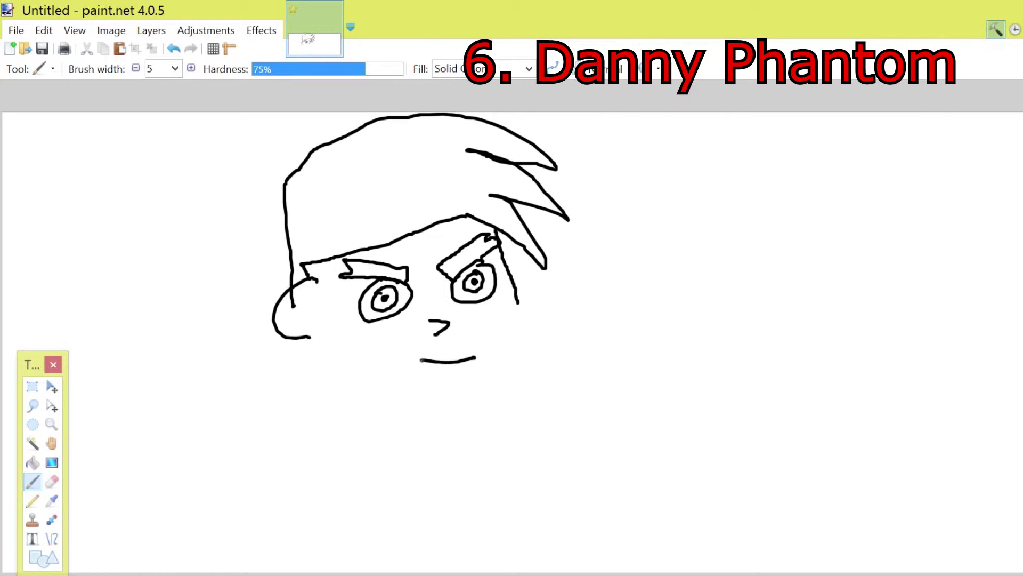
mouse_move(519, 304)
mouse_down()
mouse_move(522, 342)
mouse_move(490, 388)
mouse_move(448, 405)
mouse_up()
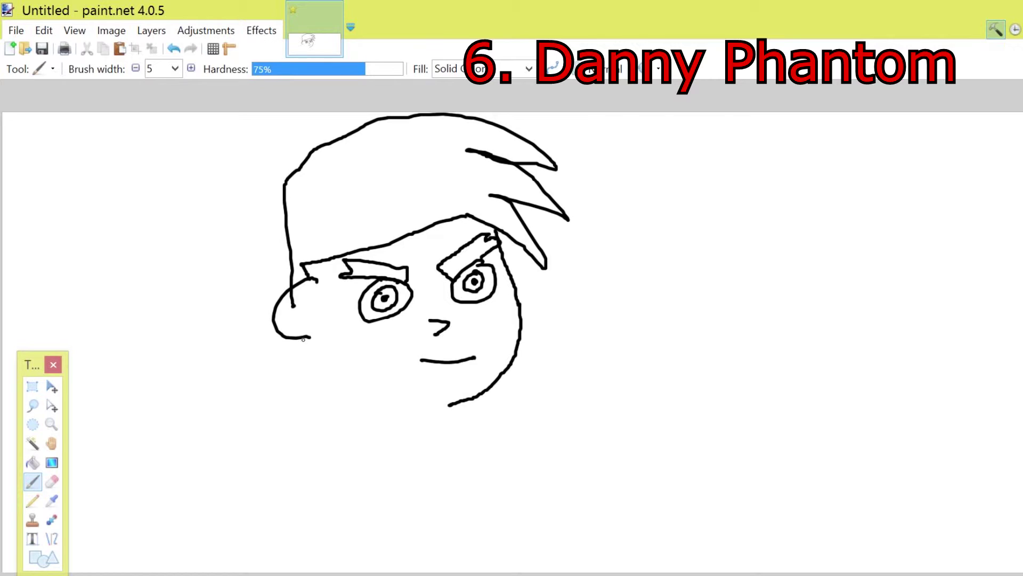
- Draw the neck lines joining chin to neck, then undo the stroke below the jaw
drag(304, 337, 333, 434)
mouse_move(453, 406)
mouse_down()
mouse_move(415, 436)
mouse_move(418, 453)
mouse_up()
drag(332, 435, 342, 452)
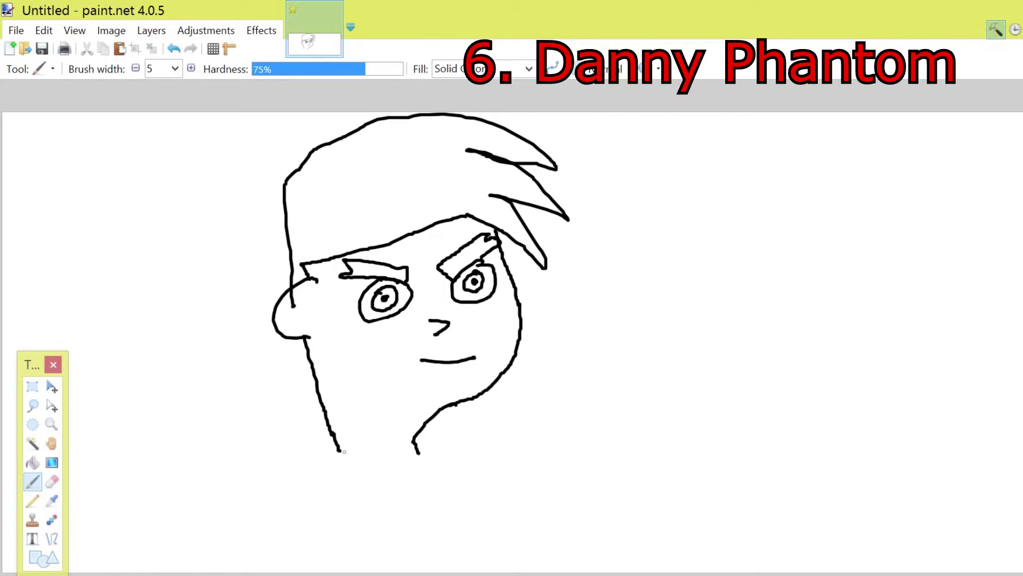
mouse_move(414, 439)
mouse_down()
mouse_move(340, 450)
mouse_move(342, 538)
mouse_up()
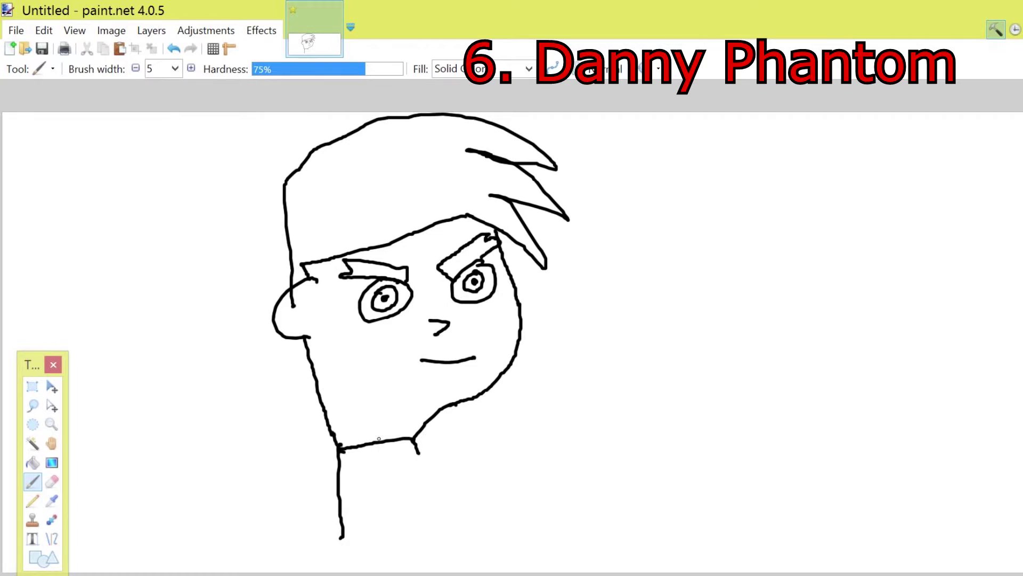
key(ctrl+z)
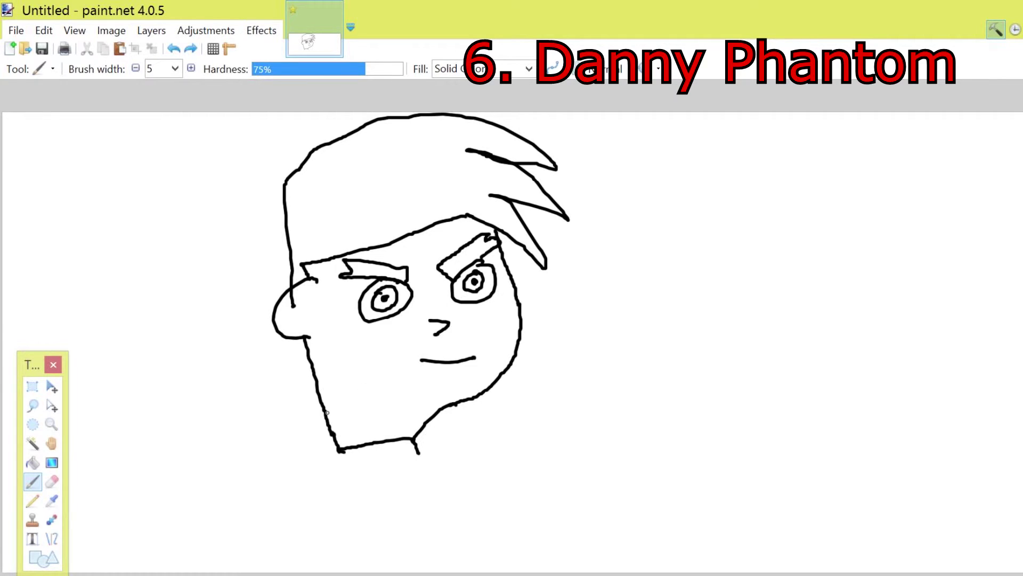
- Draw both shoulders, the torso sides and two arm lines
mouse_move(341, 450)
mouse_down()
mouse_move(341, 465)
mouse_move(187, 502)
mouse_move(203, 571)
mouse_up()
mouse_move(423, 448)
mouse_down()
mouse_move(522, 442)
mouse_move(612, 573)
mouse_up()
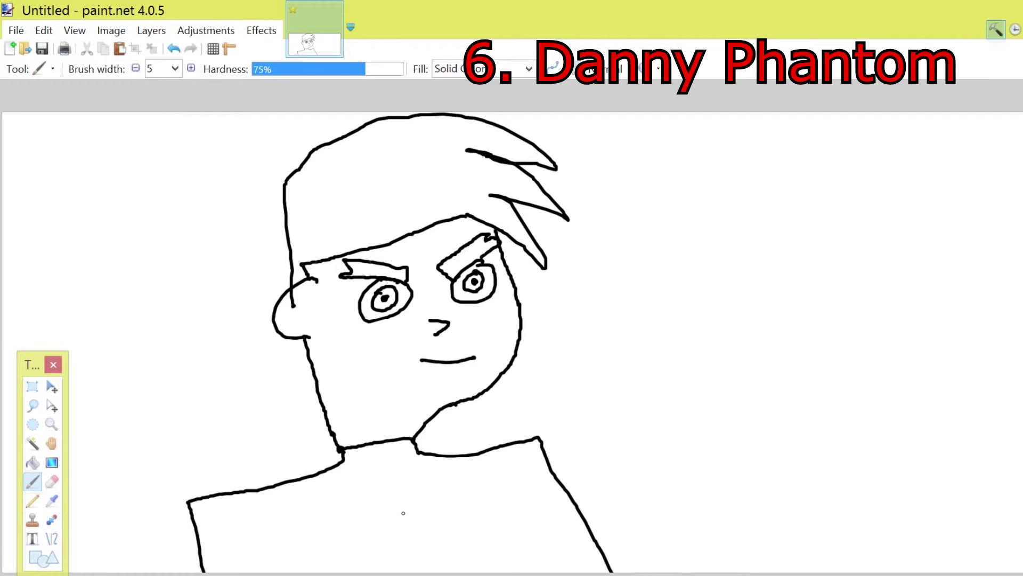
drag(497, 532, 524, 573)
drag(285, 547, 300, 573)
- Draw a curved ghost tail with a fin and wavy line, and write 'Boo' above it
mouse_move(870, 571)
mouse_down()
mouse_move(904, 462)
mouse_move(888, 372)
mouse_move(896, 350)
mouse_move(932, 388)
mouse_move(936, 472)
mouse_move(902, 573)
mouse_up()
mouse_move(892, 379)
mouse_down()
mouse_move(920, 365)
mouse_move(901, 364)
mouse_up()
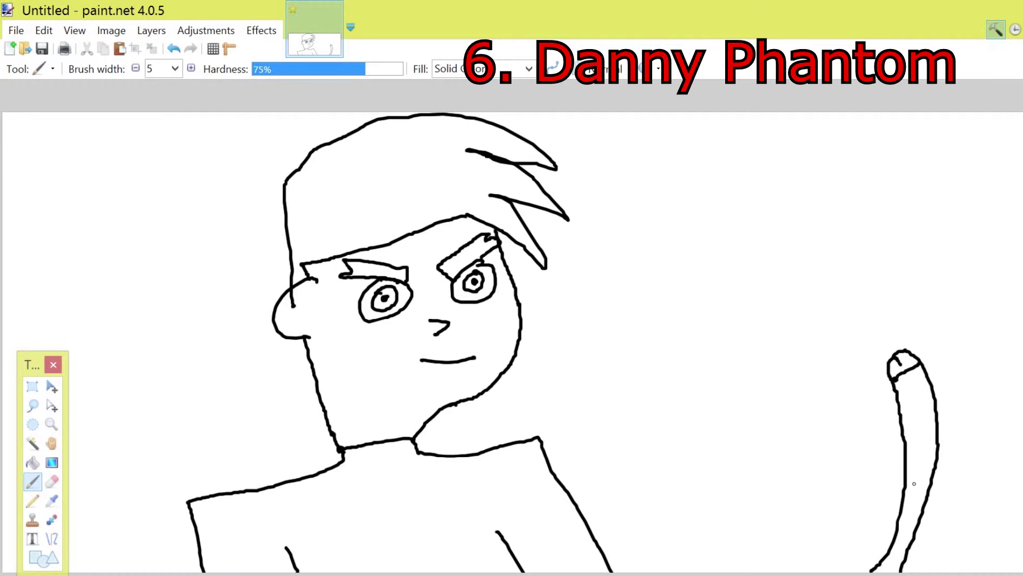
drag(936, 455, 932, 482)
drag(892, 353, 873, 278)
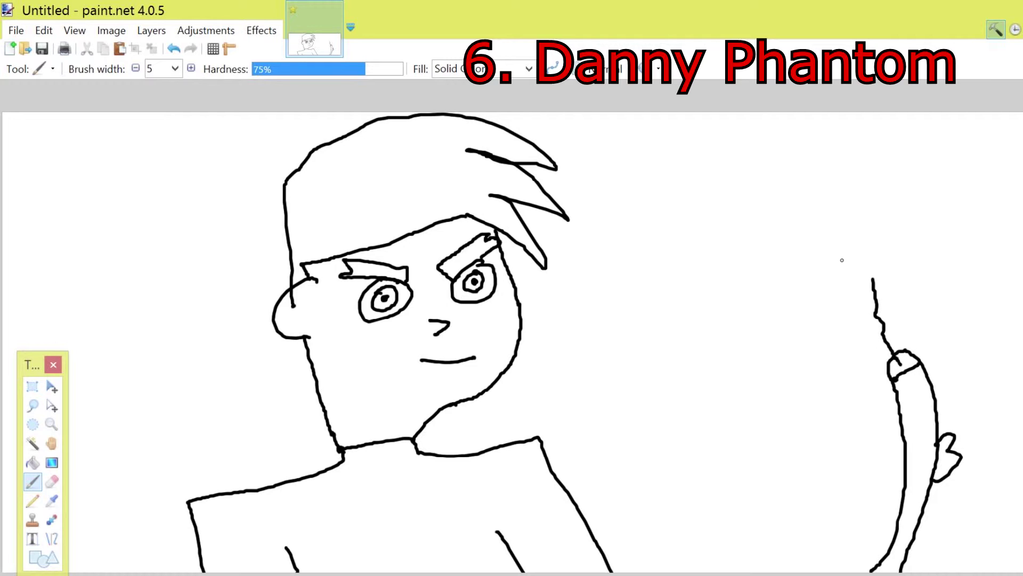
mouse_move(833, 246)
mouse_down()
mouse_move(833, 279)
mouse_move(852, 259)
mouse_move(877, 258)
mouse_up()
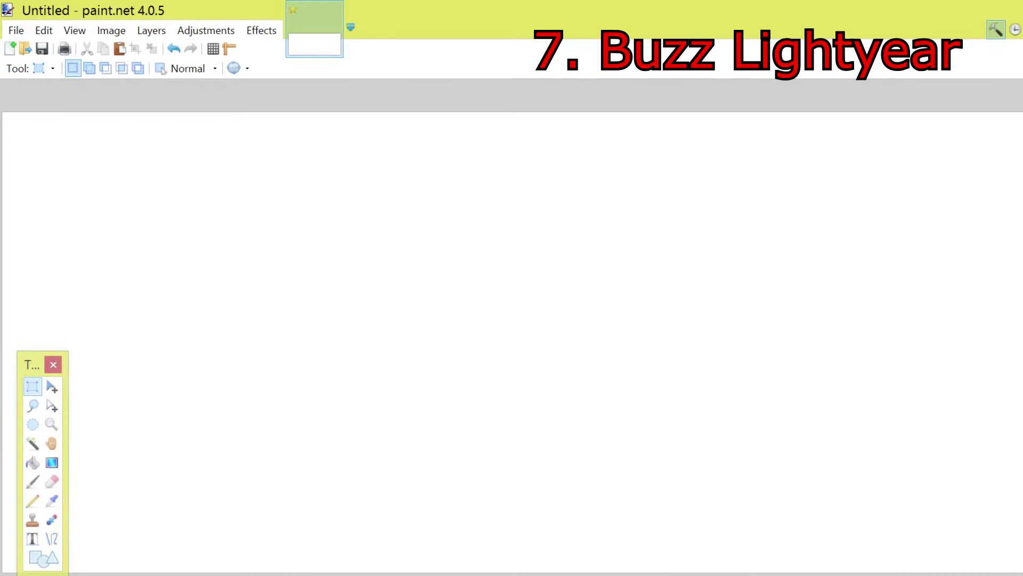
- Move the Colors window (F8) aside, then draw Buzz's helmet edge and a neck line
key(F8)
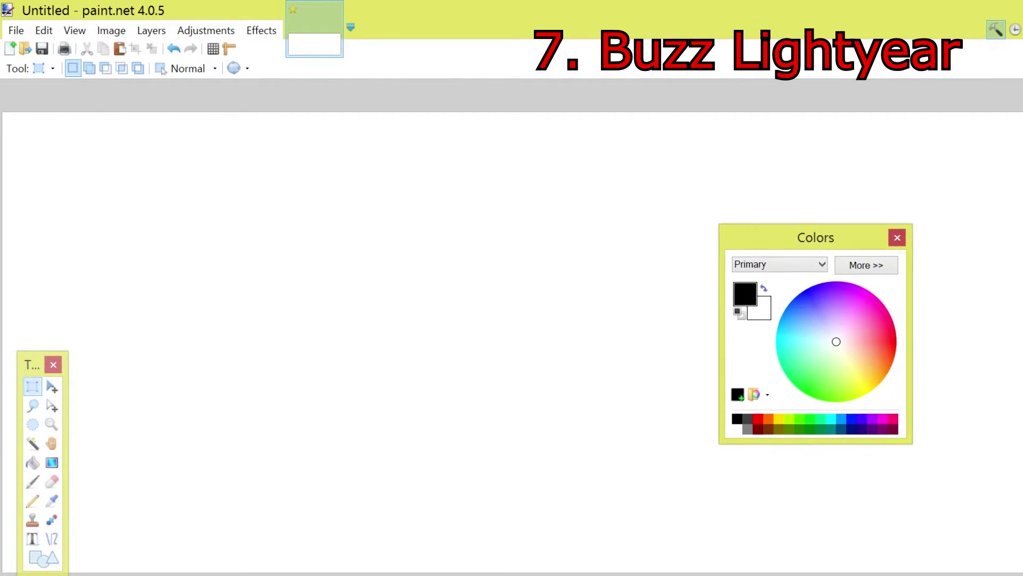
mouse_move(814, 238)
mouse_down()
mouse_move(1022, 10)
mouse_move(949, 137)
mouse_move(932, 343)
mouse_move(999, 27)
mouse_up()
mouse_move(434, 194)
mouse_down()
mouse_move(397, 207)
mouse_move(374, 280)
mouse_move(366, 462)
mouse_up()
drag(489, 406, 486, 474)
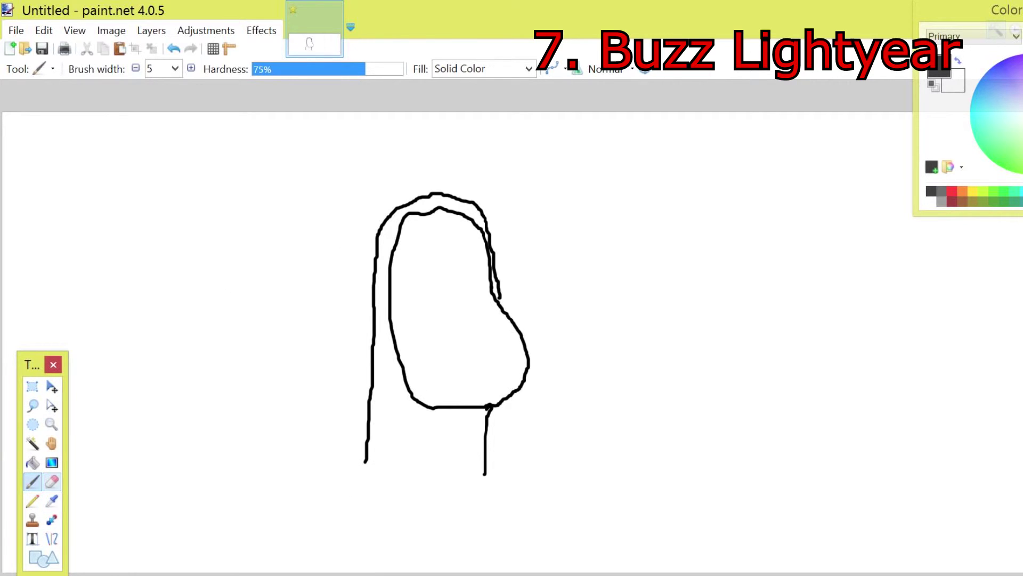
- Erase the lower part of the left helmet line and the line below the face
click(51, 480)
drag(368, 425, 366, 454)
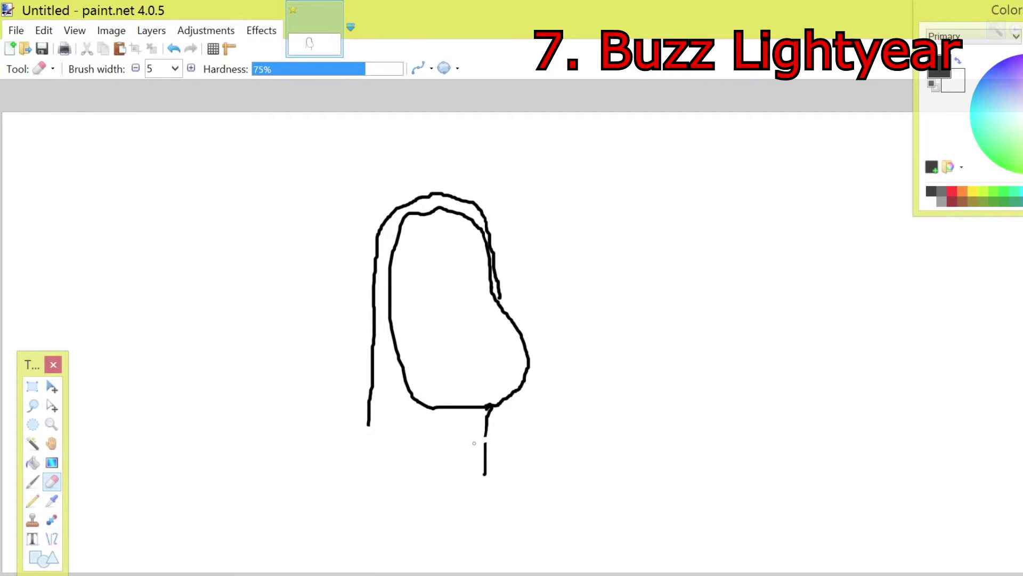
drag(486, 441, 483, 473)
- Try drawing a mouth and oval eyes, then undo those attempts
mouse_move(464, 341)
mouse_down()
mouse_move(494, 336)
mouse_move(478, 349)
mouse_move(461, 345)
mouse_move(466, 338)
mouse_up()
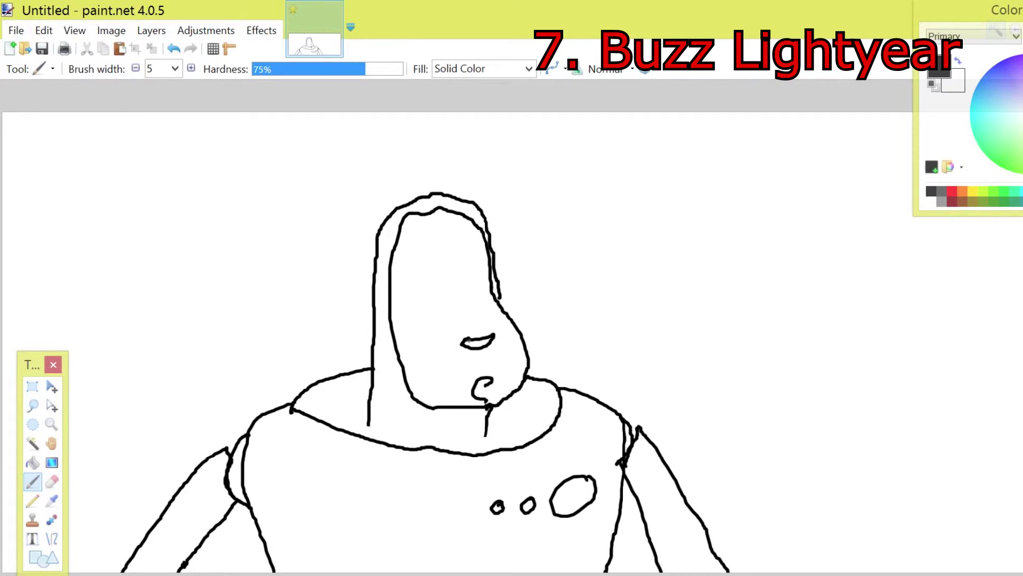
mouse_move(478, 282)
mouse_down()
mouse_move(453, 304)
mouse_move(490, 288)
mouse_move(475, 277)
mouse_up()
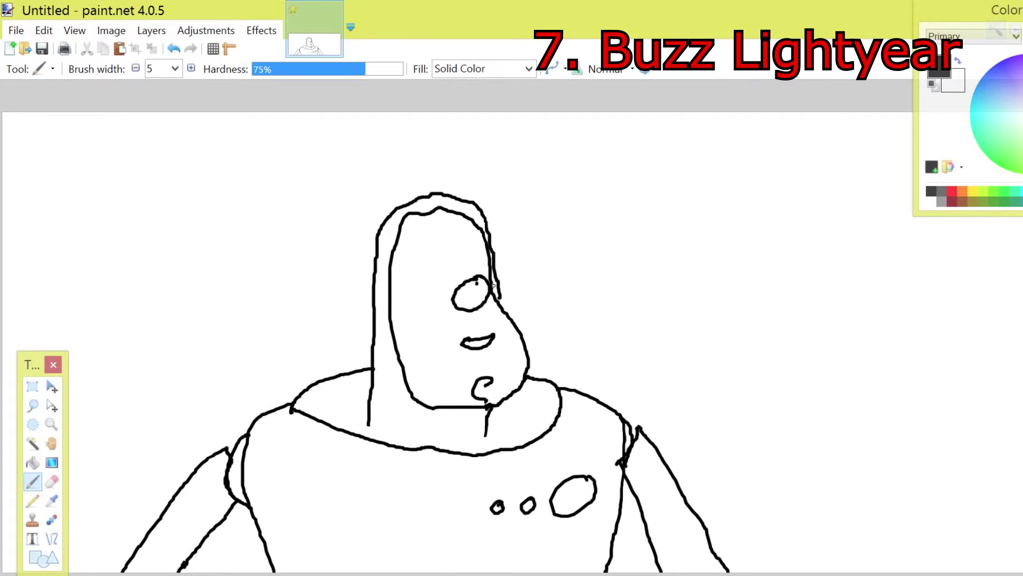
key(e)
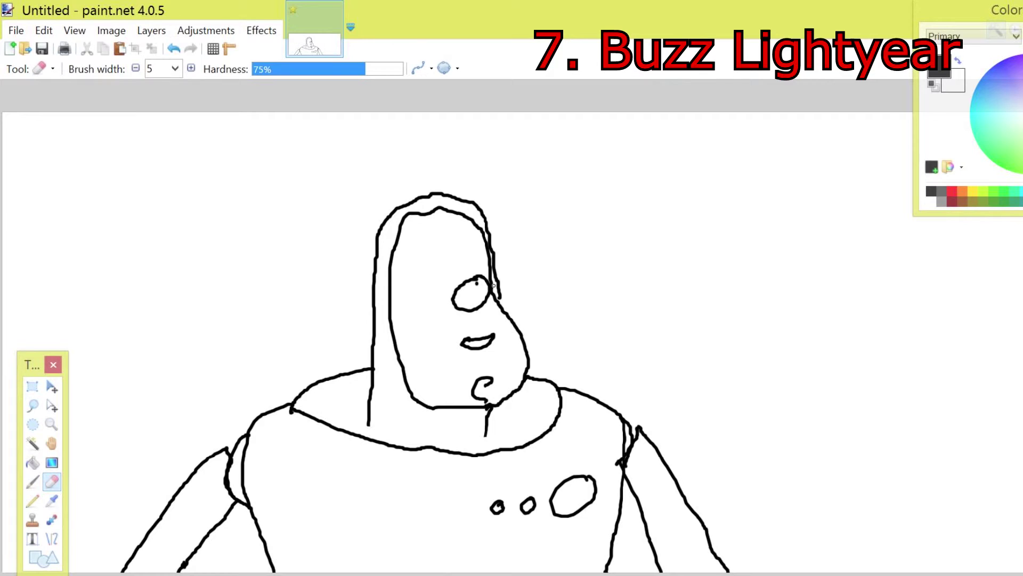
key(ctrl+z)
key(ctrl+z)
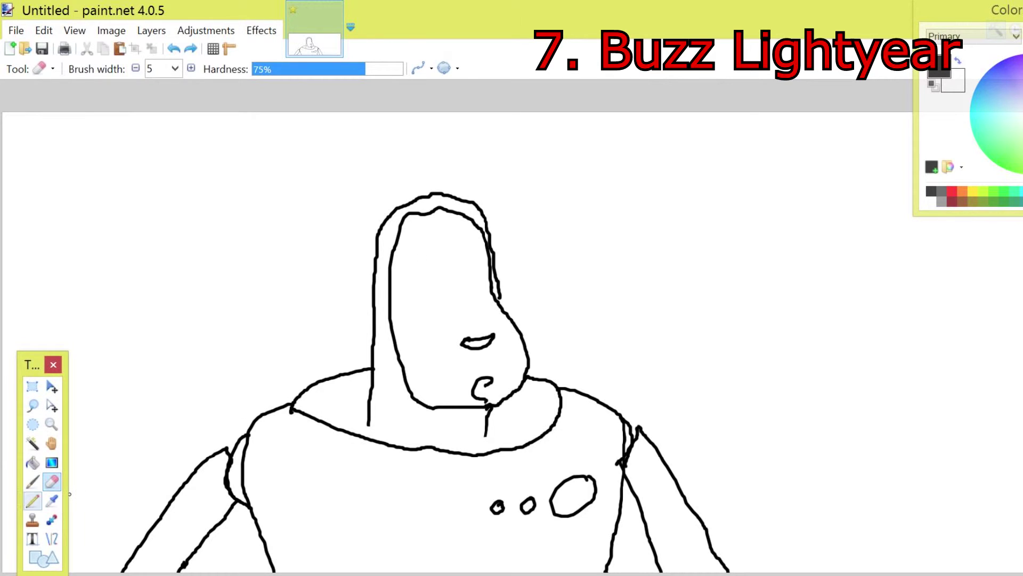
click(32, 481)
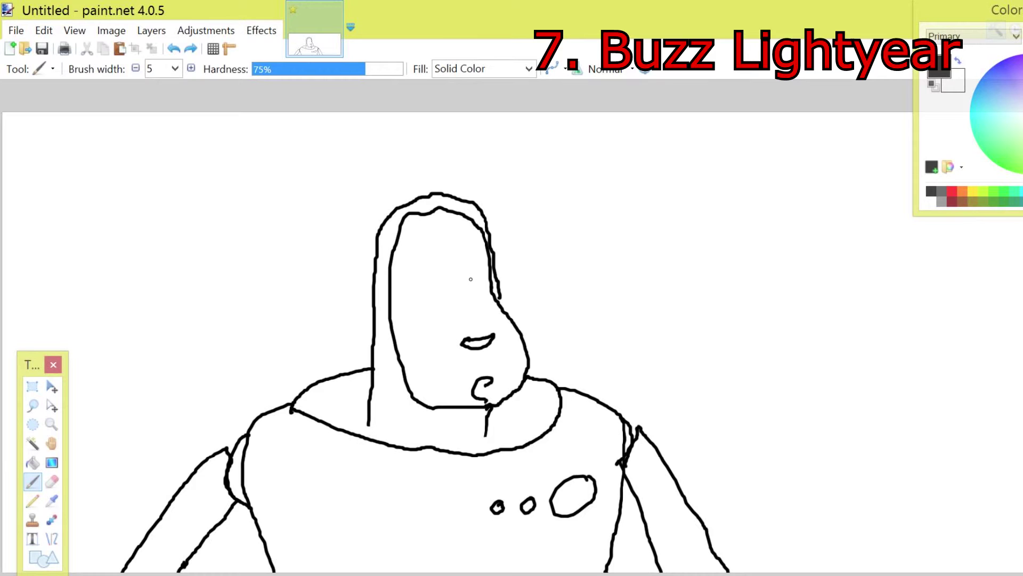
mouse_move(471, 278)
mouse_down()
mouse_move(453, 286)
mouse_move(480, 302)
mouse_move(472, 278)
mouse_move(431, 282)
mouse_move(412, 310)
mouse_move(466, 290)
mouse_move(432, 282)
mouse_up()
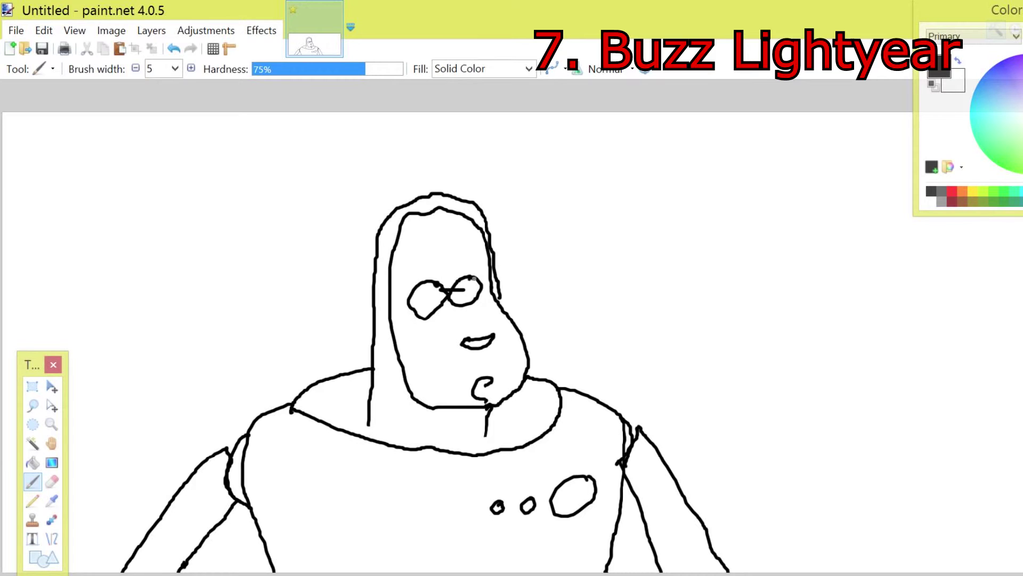
key(ctrl+z)
key(ctrl+z)
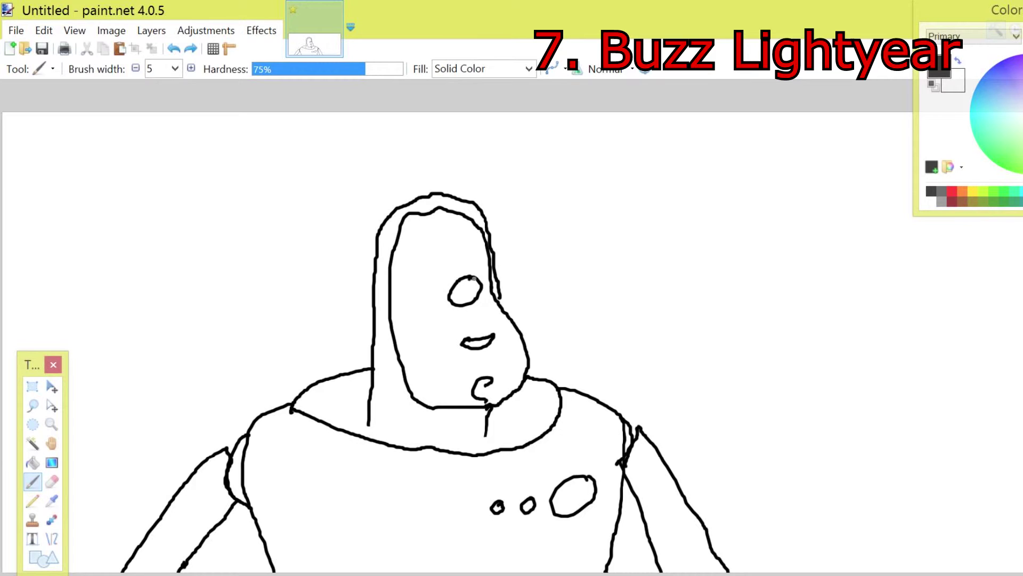
key(ctrl+z)
key(ctrl+z)
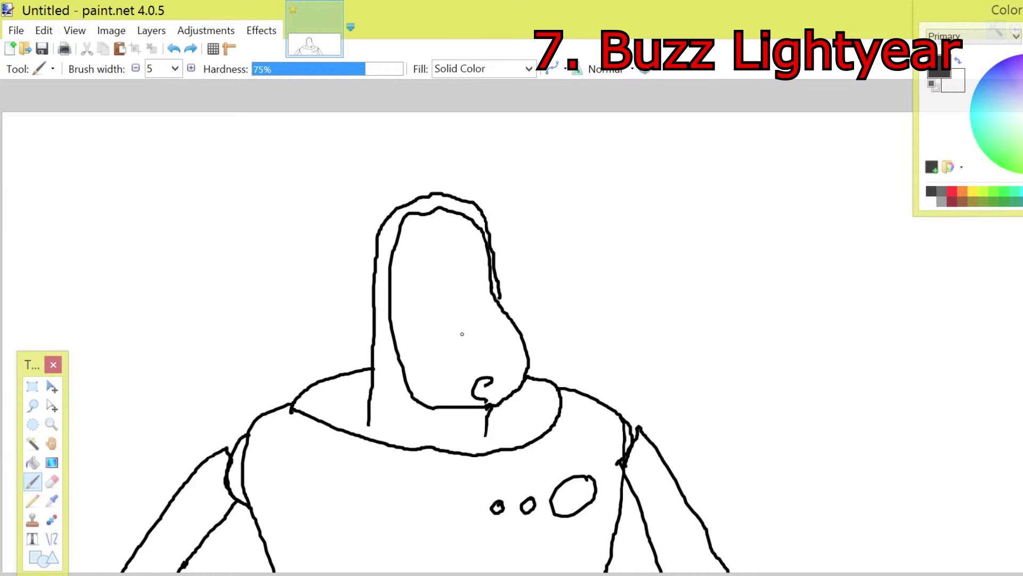
- Redraw the mouth and add two oval eyes with pupils inside the helmet
mouse_move(470, 327)
mouse_down()
mouse_move(432, 340)
mouse_move(468, 327)
mouse_up()
drag(468, 230, 429, 236)
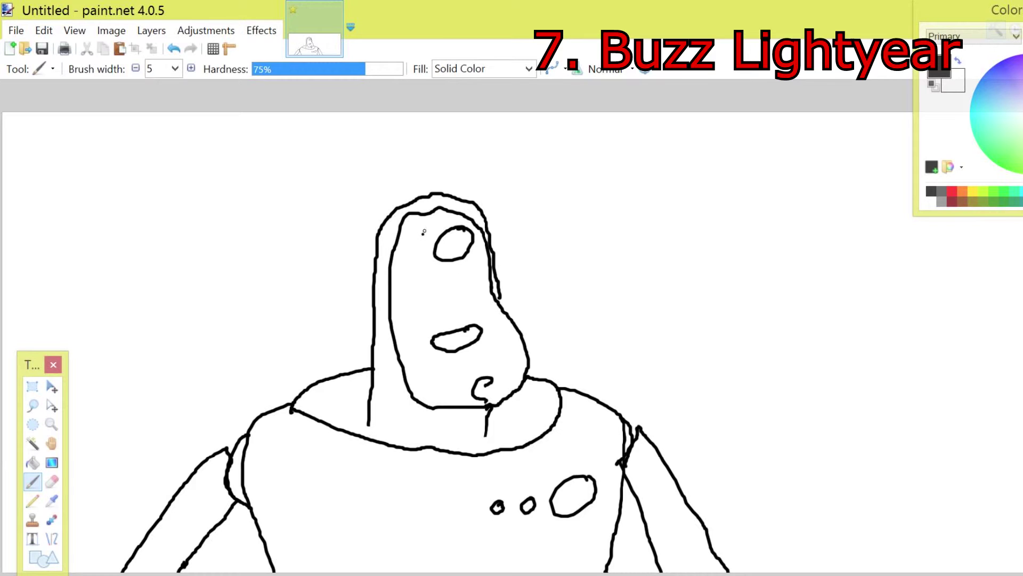
click(412, 249)
click(453, 246)
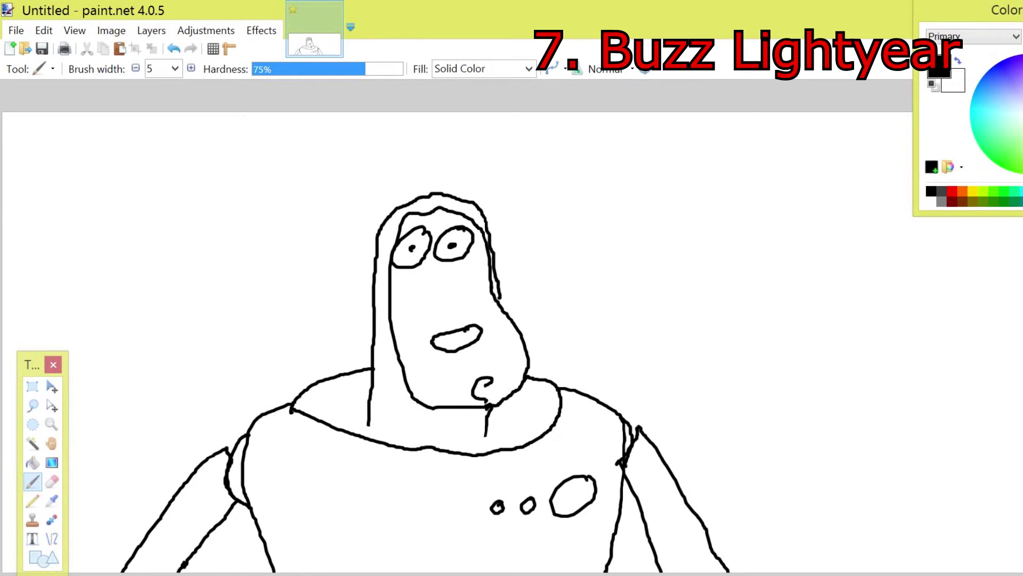
- Fill Buzz's helmet hood and collar with purple
click(1004, 76)
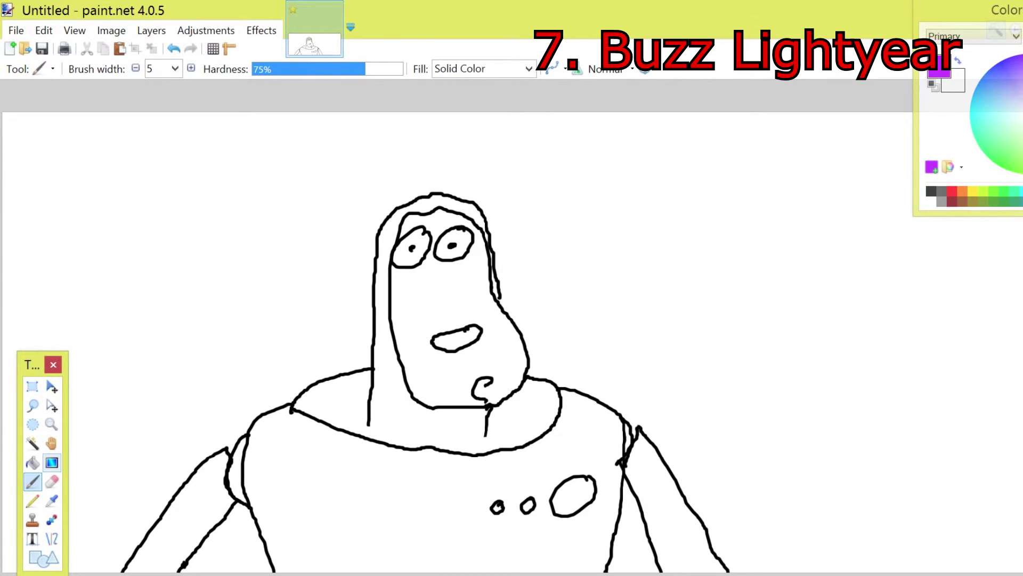
click(33, 463)
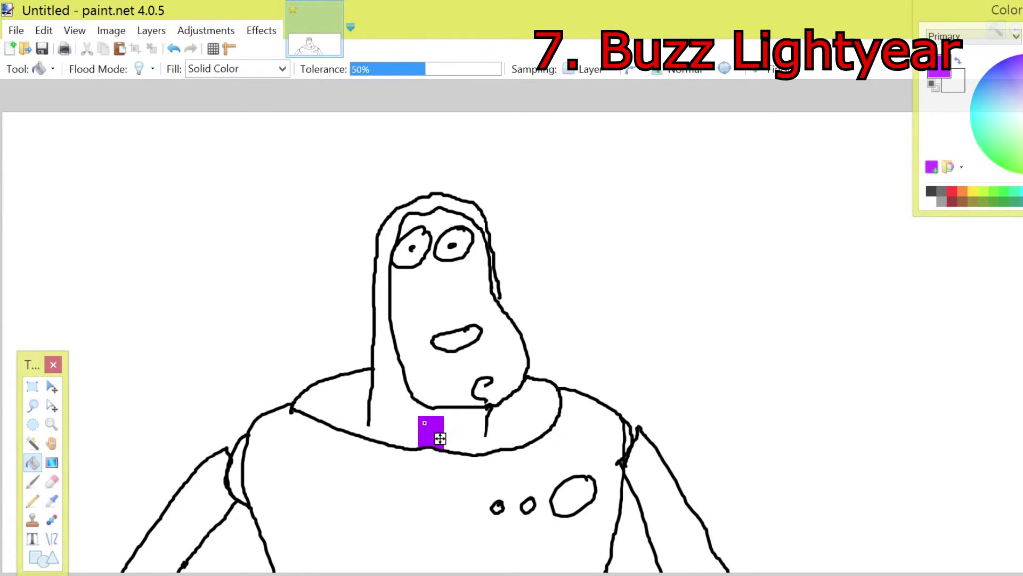
click(425, 424)
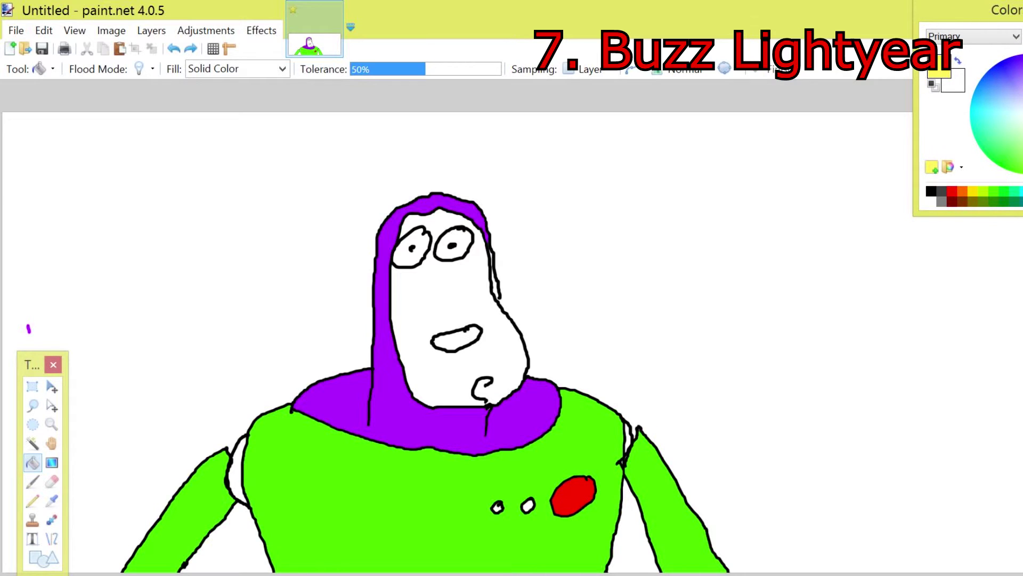
- Colour Buzz's face peach after undoing a yellow fill, then fill the background area
click(514, 357)
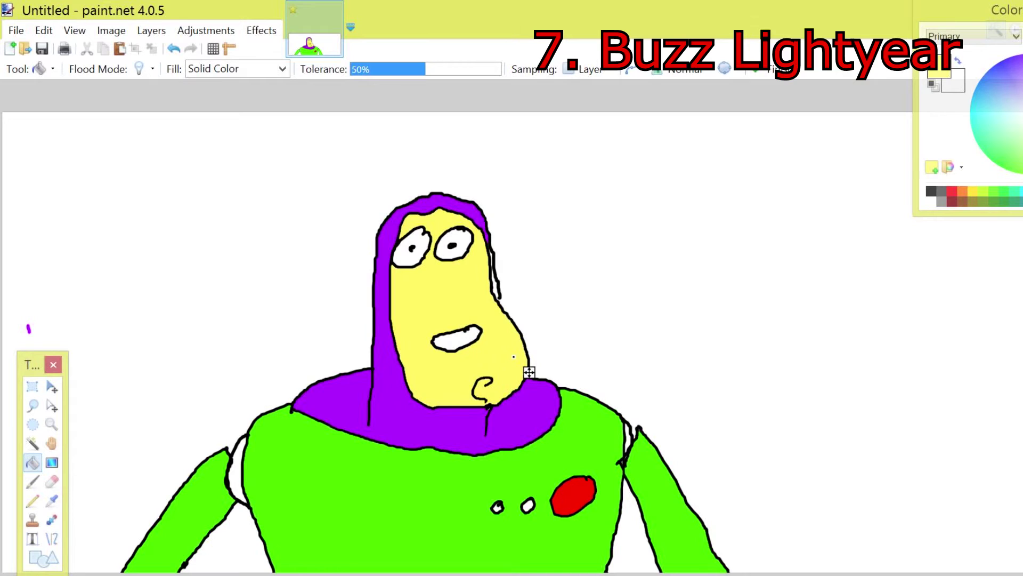
key(ctrl+z)
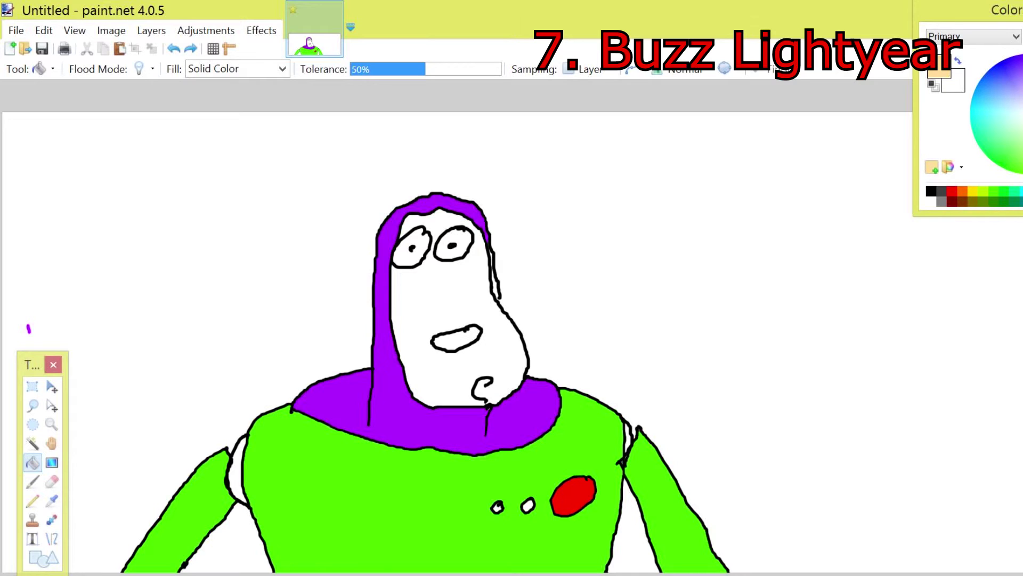
click(475, 287)
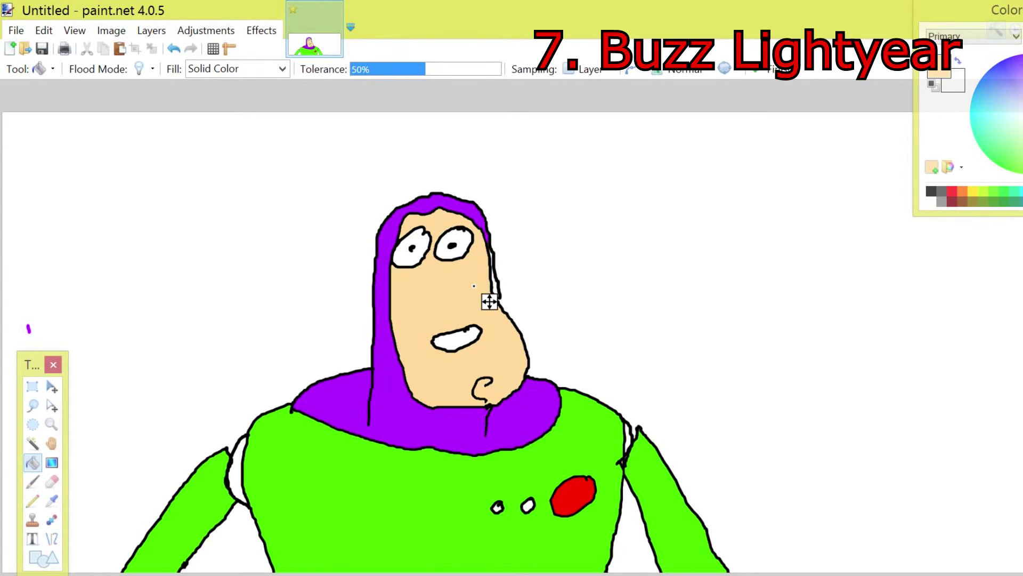
click(725, 227)
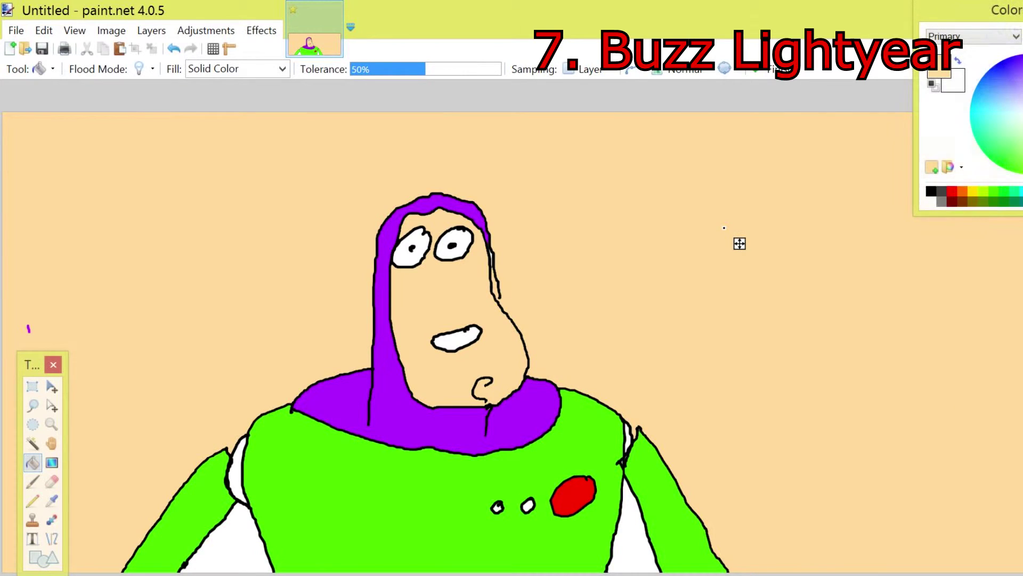
click(740, 243)
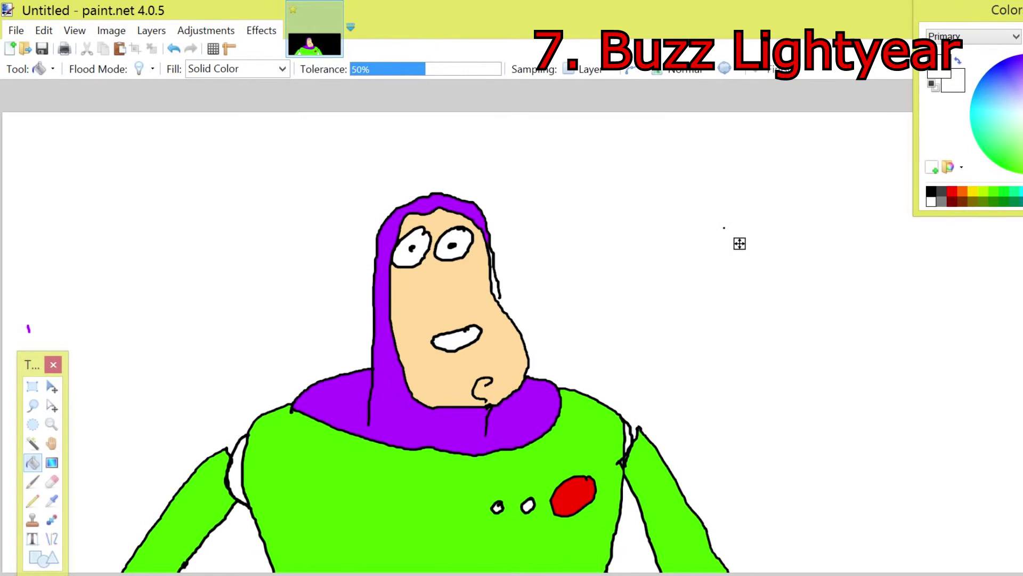
key(x)
- Fill the background around Buzz black and draw two white stars in the sky
click(724, 228)
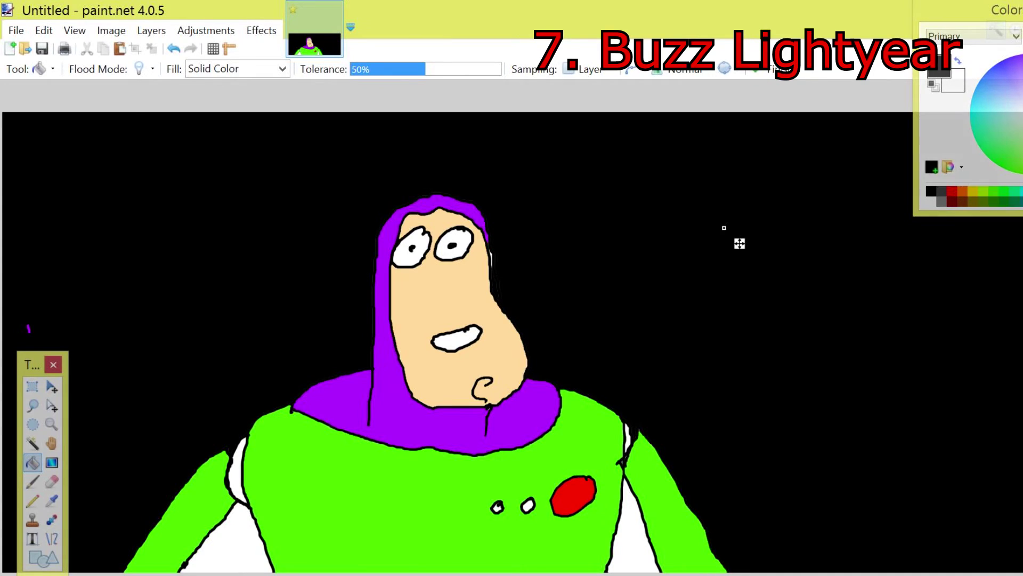
key(b)
key(x)
drag(649, 160, 652, 160)
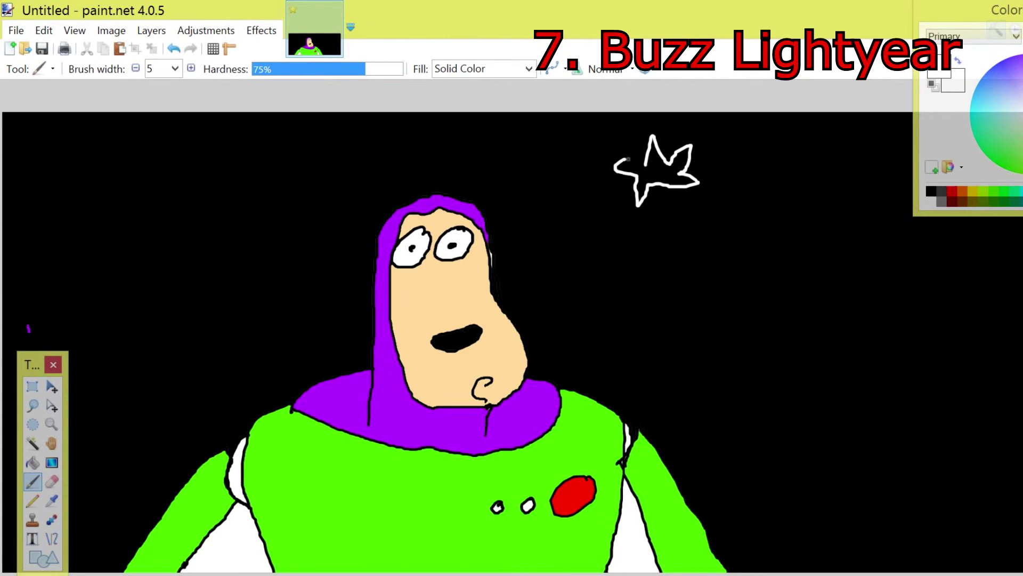
mouse_move(848, 263)
mouse_down()
mouse_move(814, 306)
mouse_move(840, 268)
mouse_up()
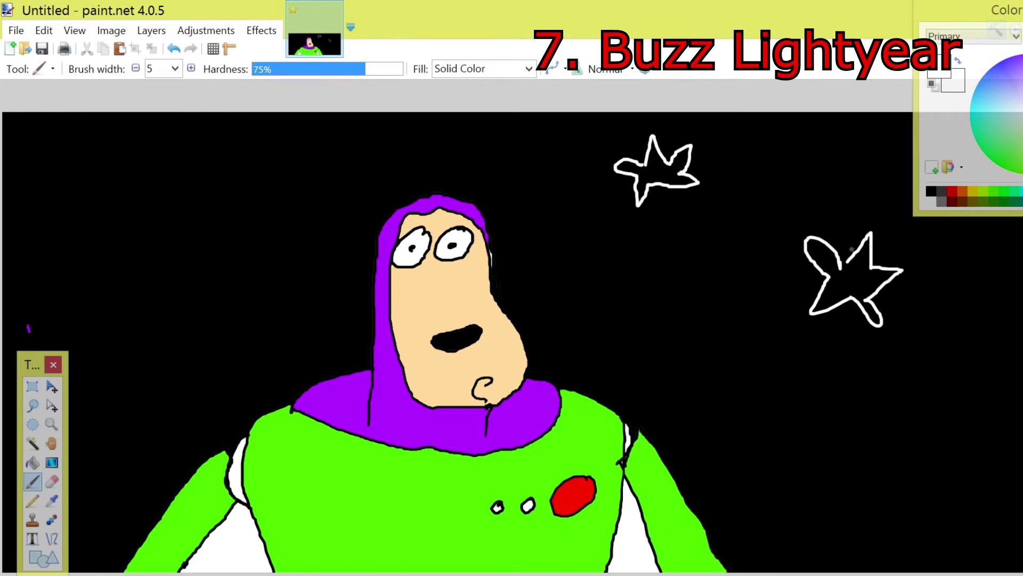
- Draw a white crescent moon at top left, redrawing it after undoing a lopsided stroke
mouse_move(192, 174)
mouse_down()
mouse_move(153, 366)
mouse_move(200, 304)
mouse_move(189, 175)
mouse_move(172, 167)
mouse_up()
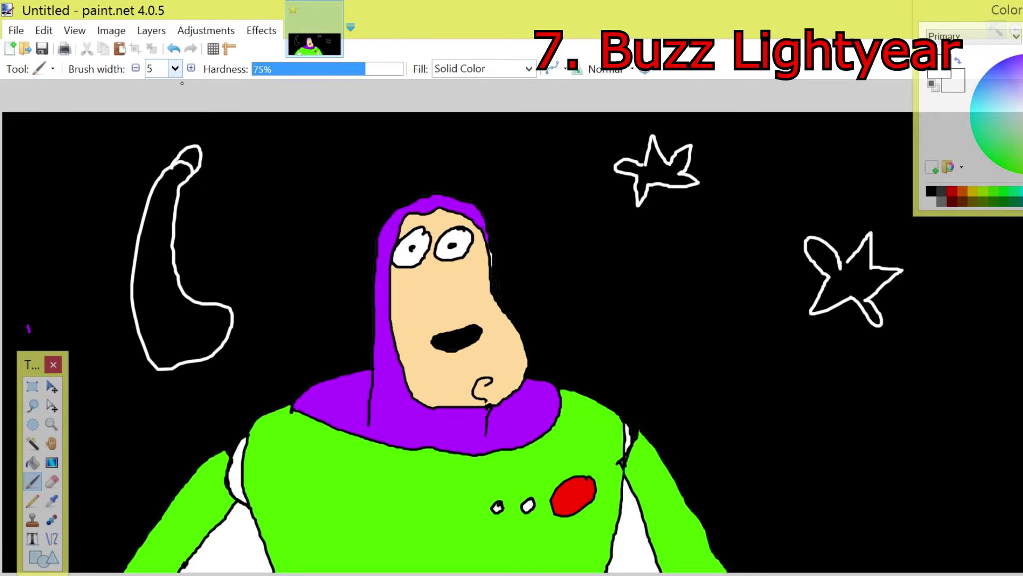
key(ctrl+z)
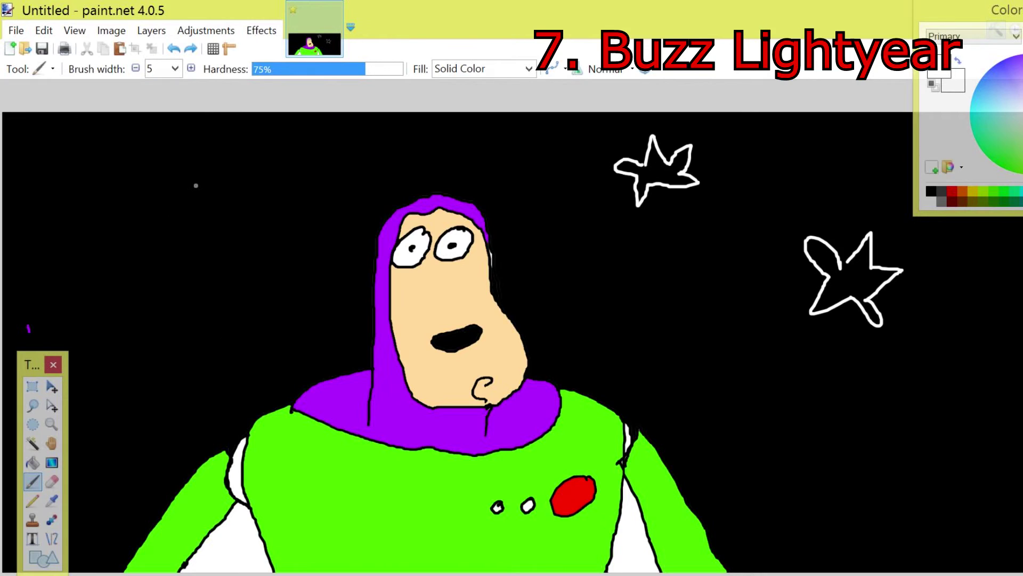
drag(191, 169, 242, 307)
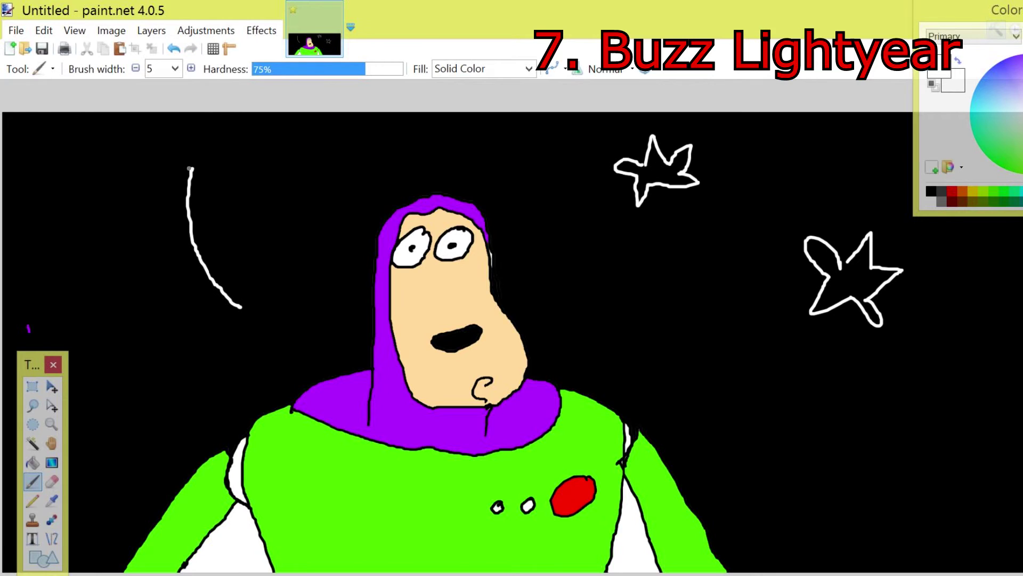
mouse_move(191, 168)
mouse_down()
mouse_move(227, 319)
mouse_move(233, 305)
mouse_up()
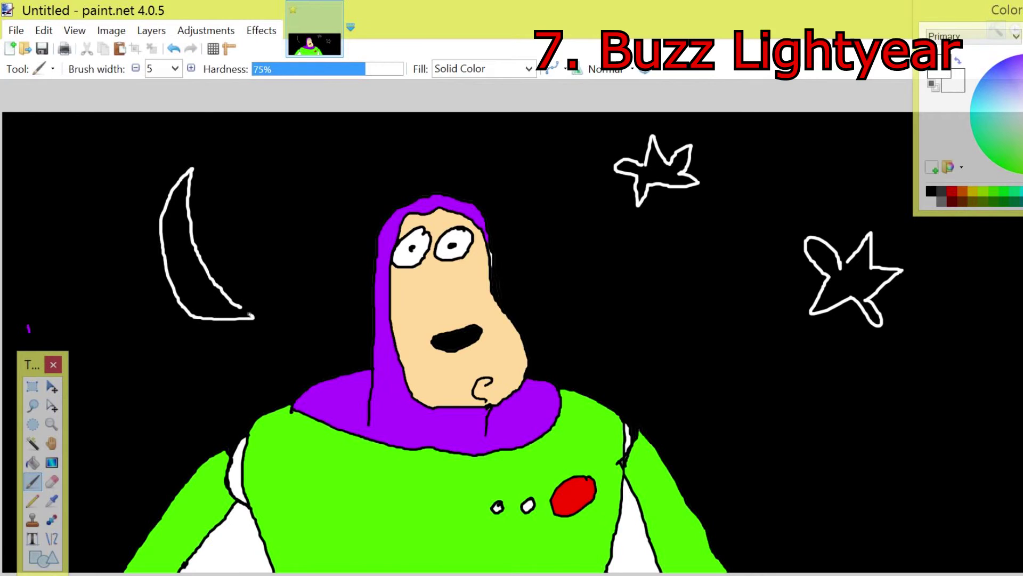
- Fill the white gaps under both of Buzz's arms with black
click(32, 462)
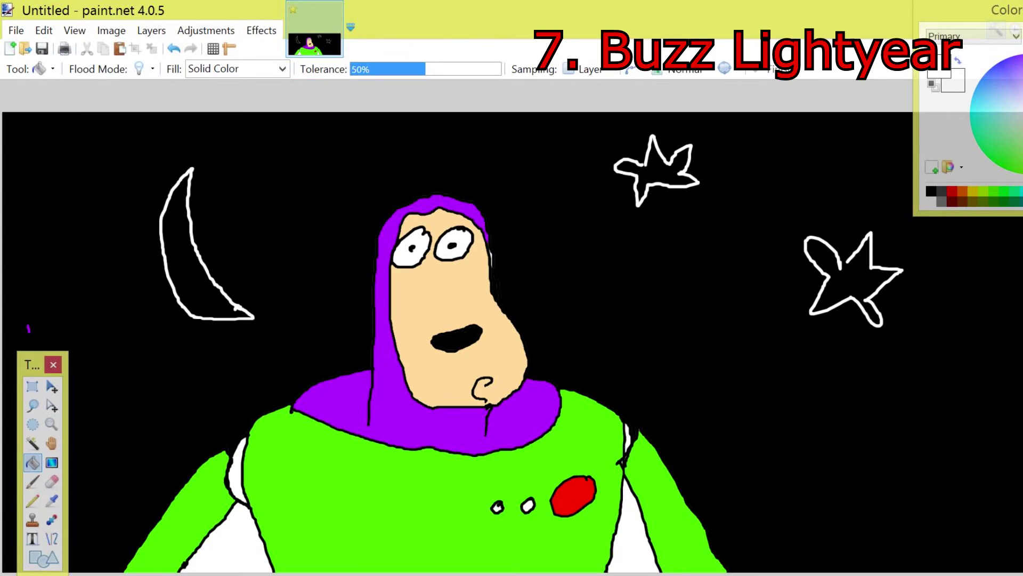
click(932, 191)
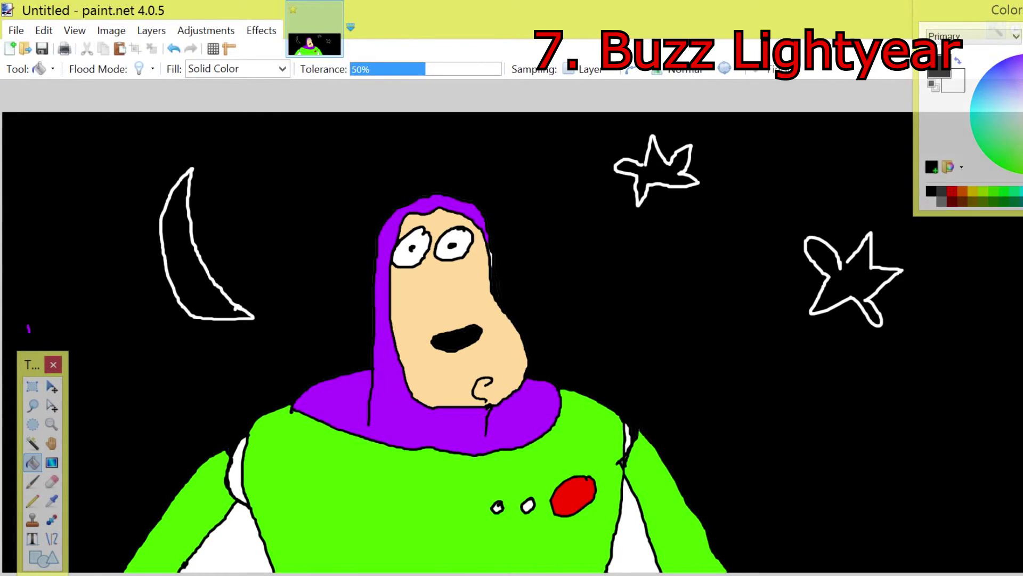
click(651, 552)
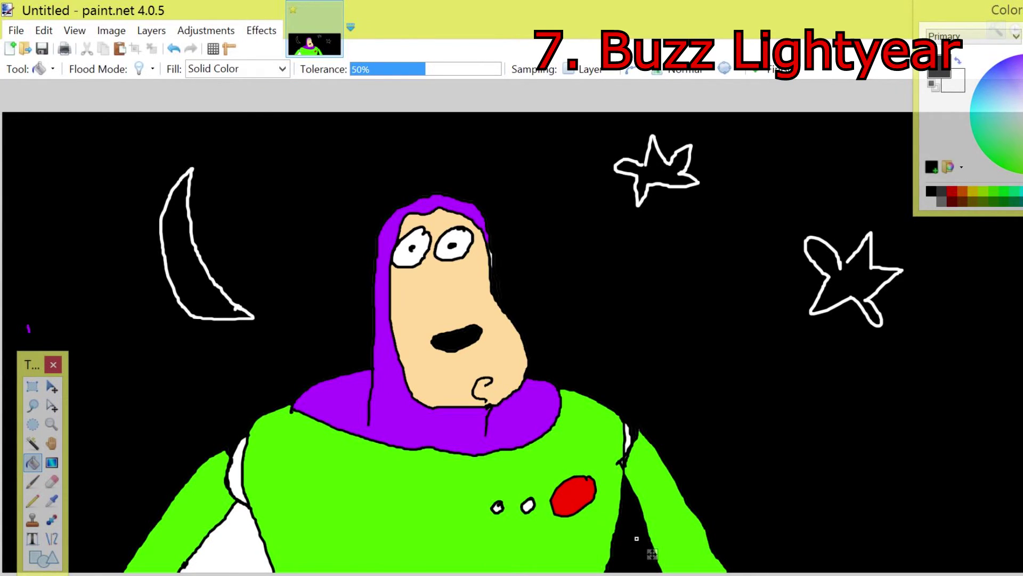
click(239, 553)
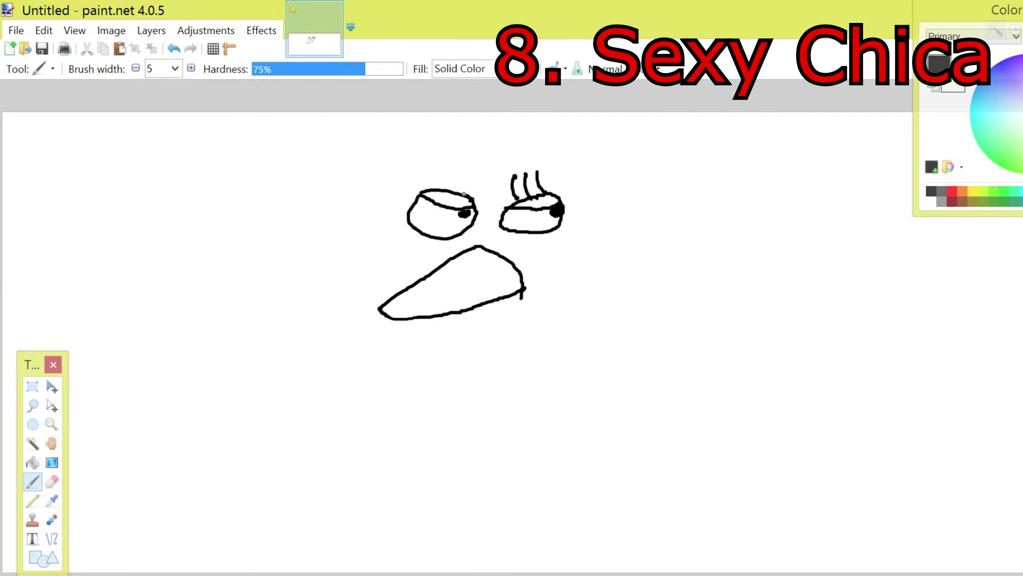
- Add eyelashes to both of Chica's eyes and draw the lower beak
mouse_move(462, 197)
mouse_down()
mouse_move(469, 172)
mouse_move(454, 174)
mouse_up()
mouse_move(547, 192)
mouse_down()
mouse_move(554, 206)
mouse_move(525, 210)
mouse_up()
drag(449, 173, 434, 203)
mouse_move(523, 288)
mouse_down()
mouse_move(530, 325)
mouse_move(485, 301)
mouse_up()
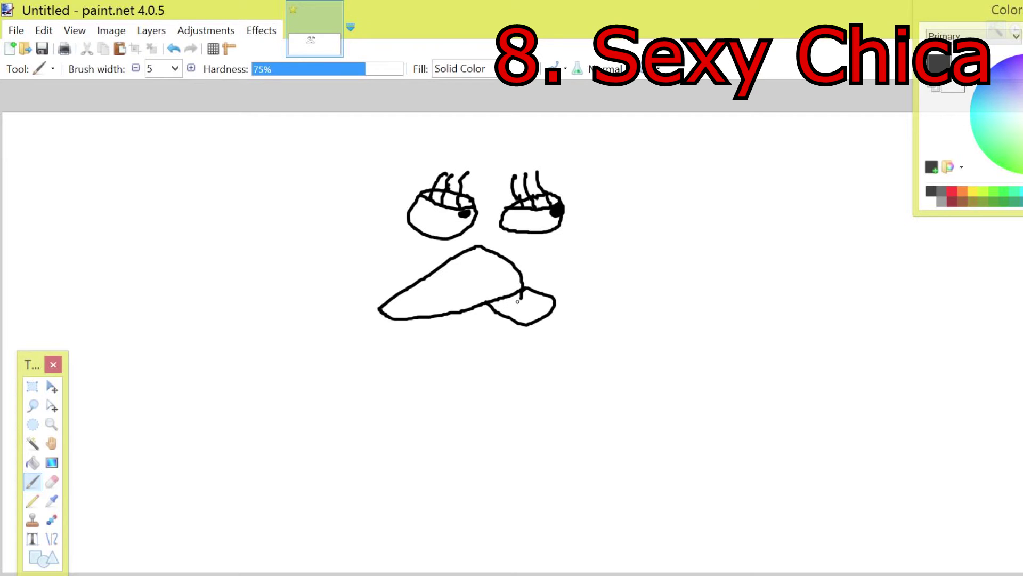
drag(512, 297, 533, 297)
- Draw Chica's spiky hair peaks and outline the right side of the face and chin
mouse_move(513, 152)
mouse_down()
mouse_move(516, 122)
mouse_move(482, 147)
mouse_up()
drag(461, 122, 446, 157)
mouse_move(513, 152)
mouse_down()
mouse_move(548, 159)
mouse_move(446, 318)
mouse_up()
drag(452, 153, 424, 275)
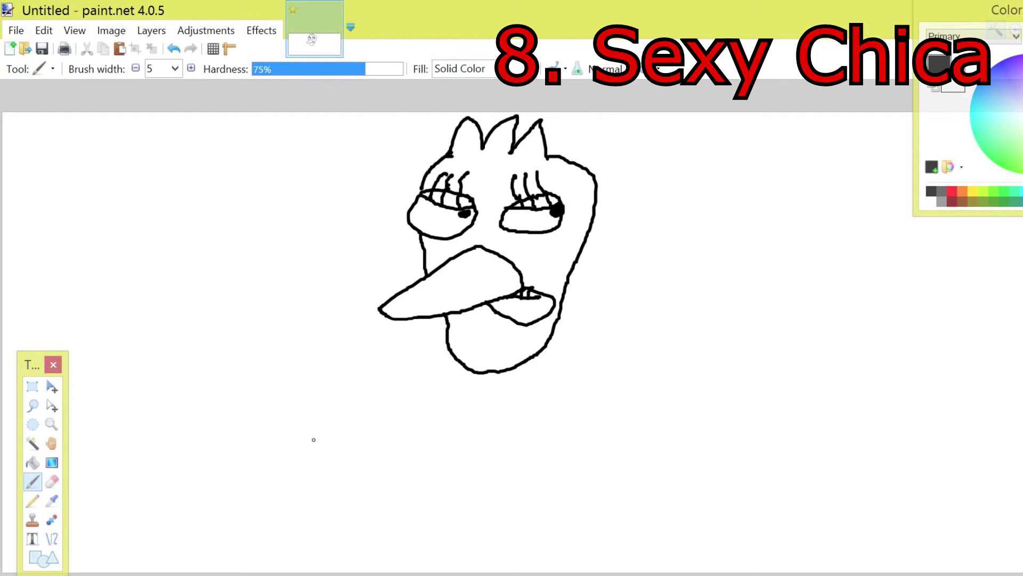
- Draw the curved folded arm up to the neck, undoing a lower-right body stroke and a left arm stroke
mouse_move(339, 433)
mouse_down()
mouse_move(228, 478)
mouse_move(281, 571)
mouse_up()
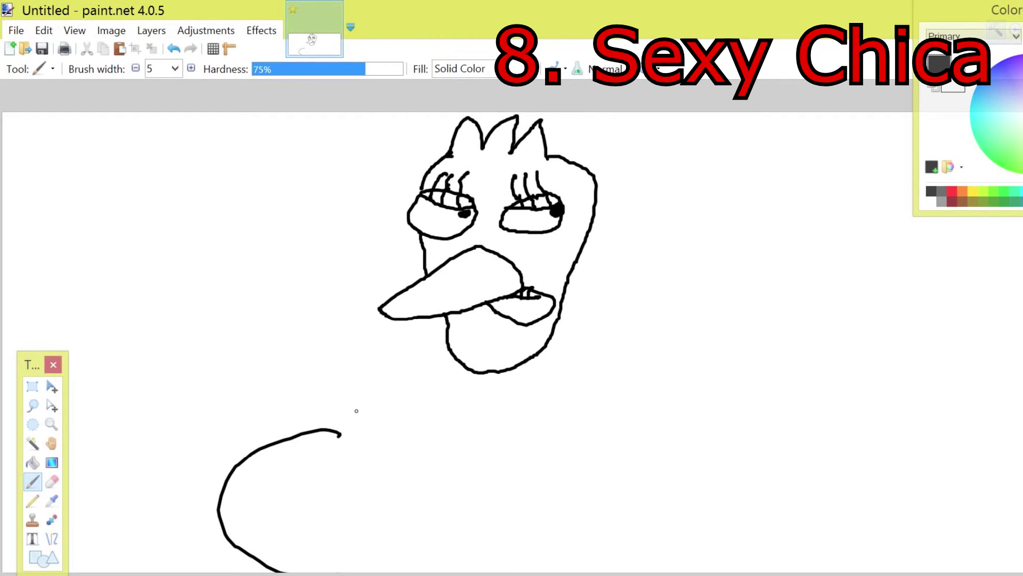
mouse_move(358, 413)
mouse_down()
mouse_move(331, 429)
mouse_move(293, 486)
mouse_move(411, 525)
mouse_move(497, 569)
mouse_move(555, 509)
mouse_move(579, 437)
mouse_move(587, 370)
mouse_move(557, 340)
mouse_up()
drag(356, 408, 443, 331)
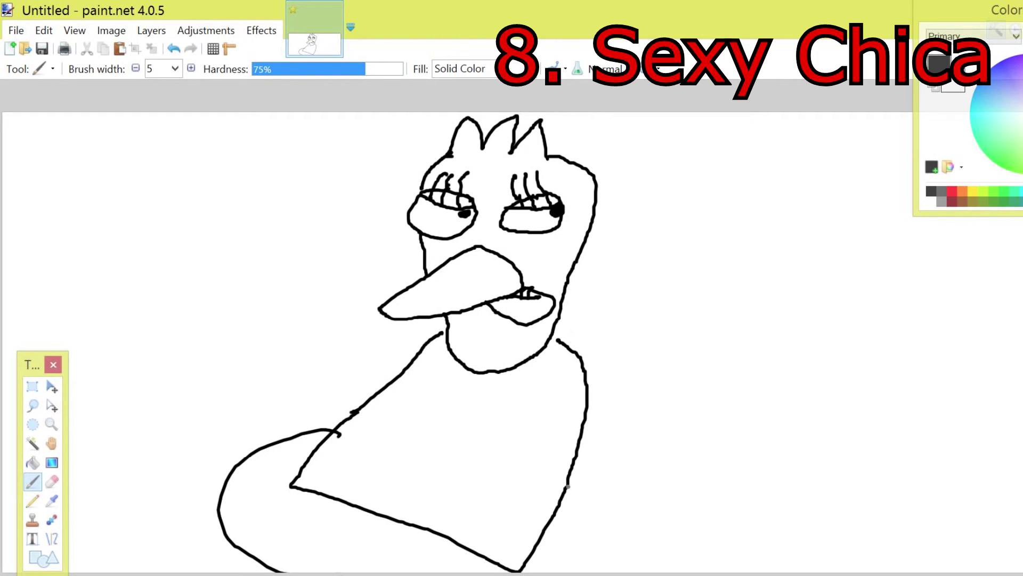
mouse_move(568, 486)
mouse_down()
mouse_move(574, 548)
mouse_move(550, 573)
mouse_up()
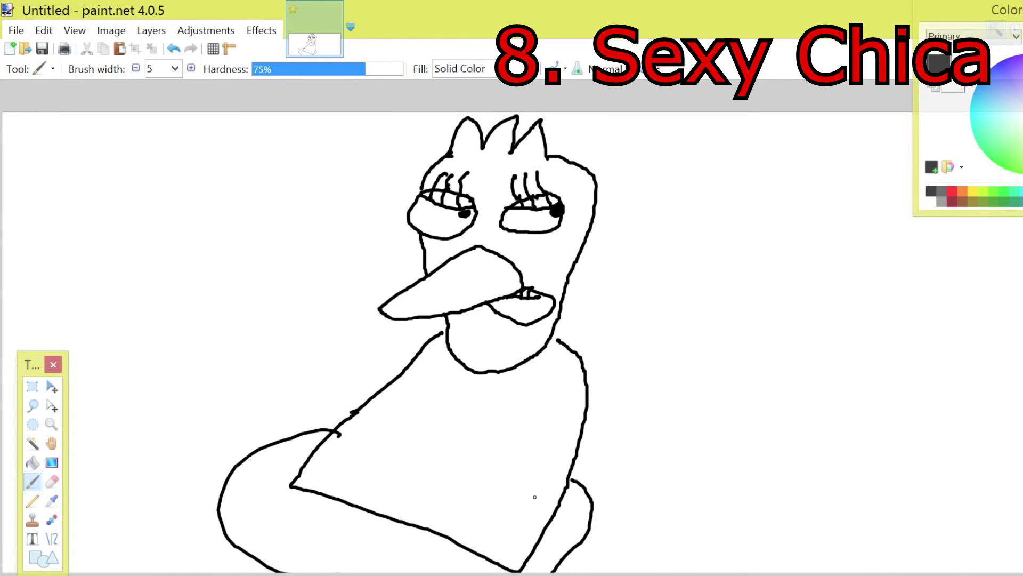
key(ctrl+z)
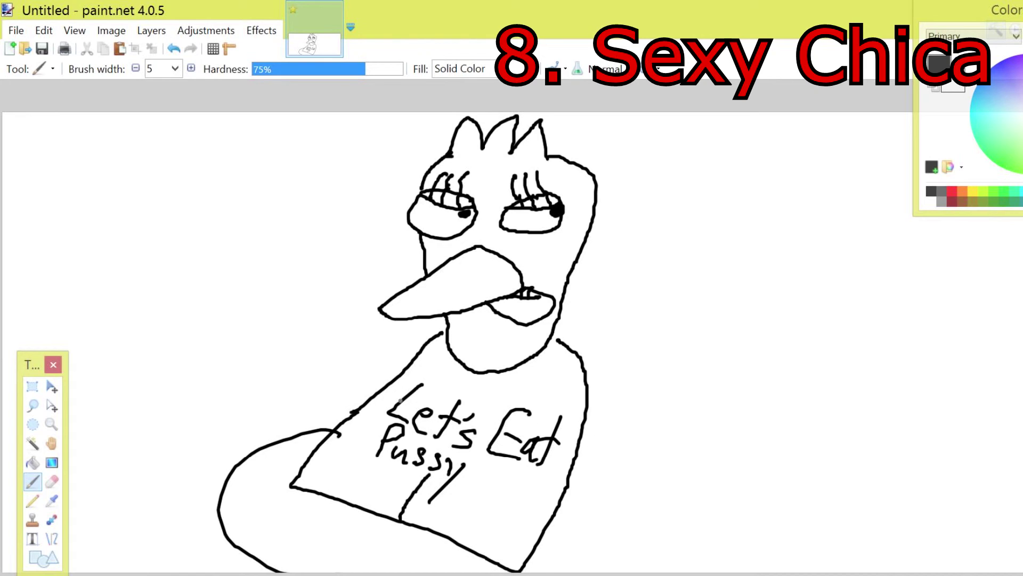
mouse_move(424, 336)
mouse_down()
mouse_move(319, 342)
mouse_move(289, 370)
mouse_up()
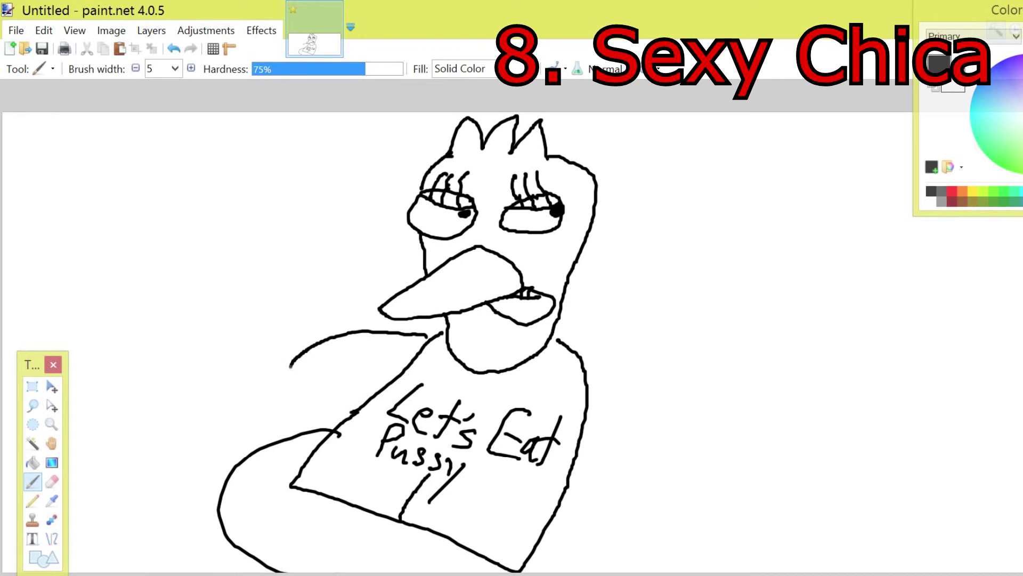
key(ctrl+z)
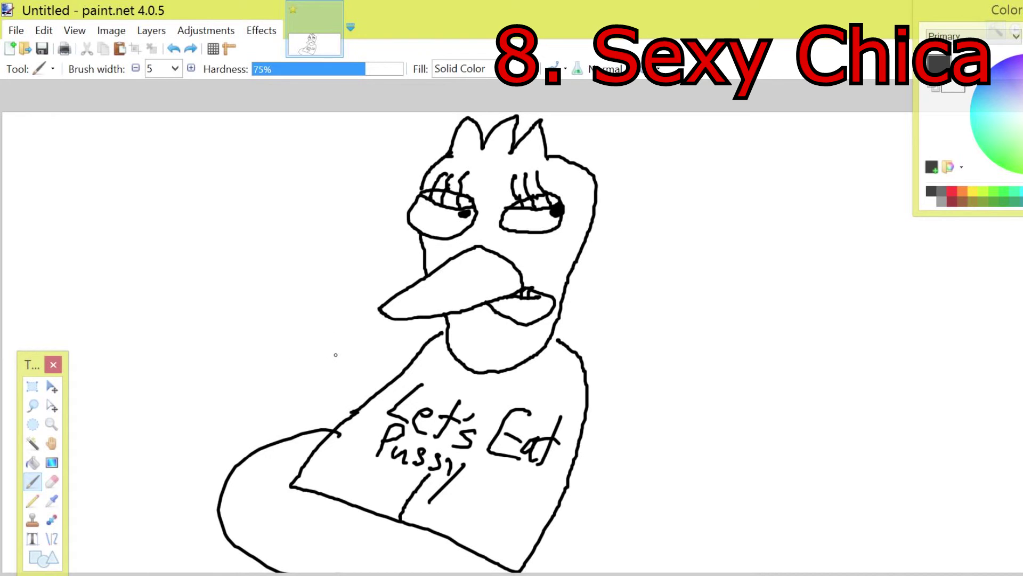
- Touch up a line on Chica's body
drag(418, 345, 445, 333)
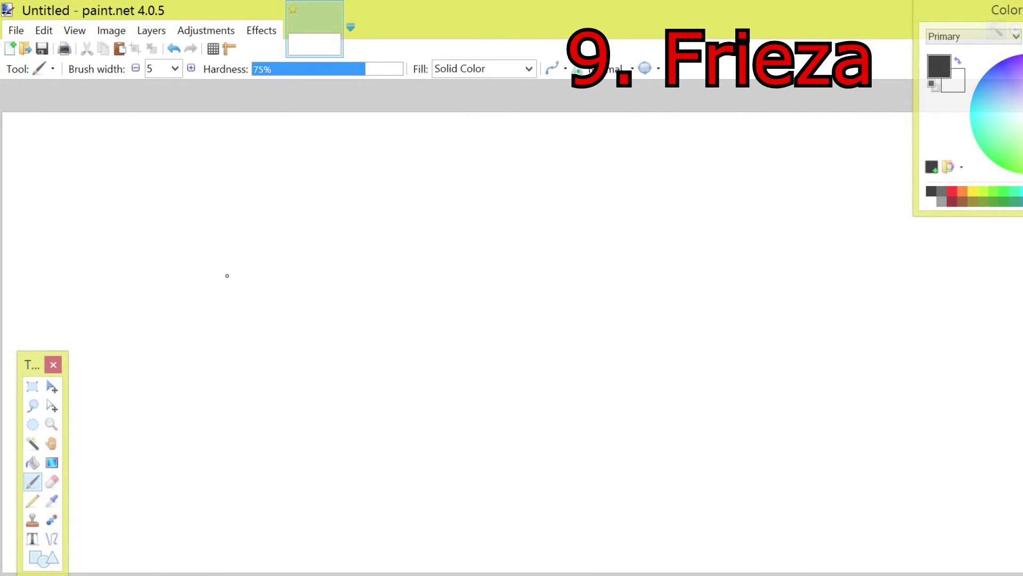
- Sketch Frieza's head and body outline and fill in the right pupil
drag(593, 439, 572, 551)
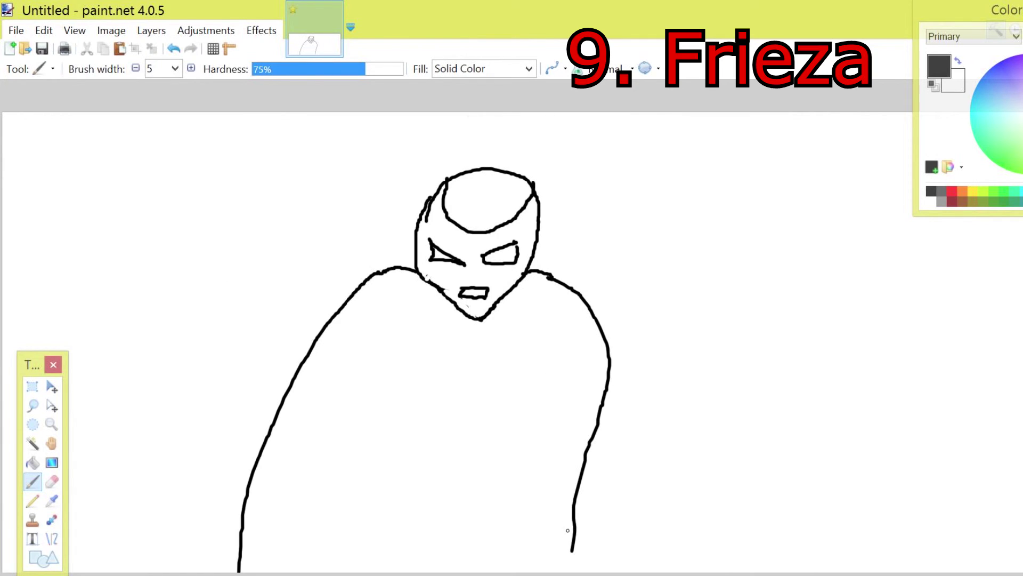
drag(571, 542, 565, 570)
drag(496, 256, 435, 252)
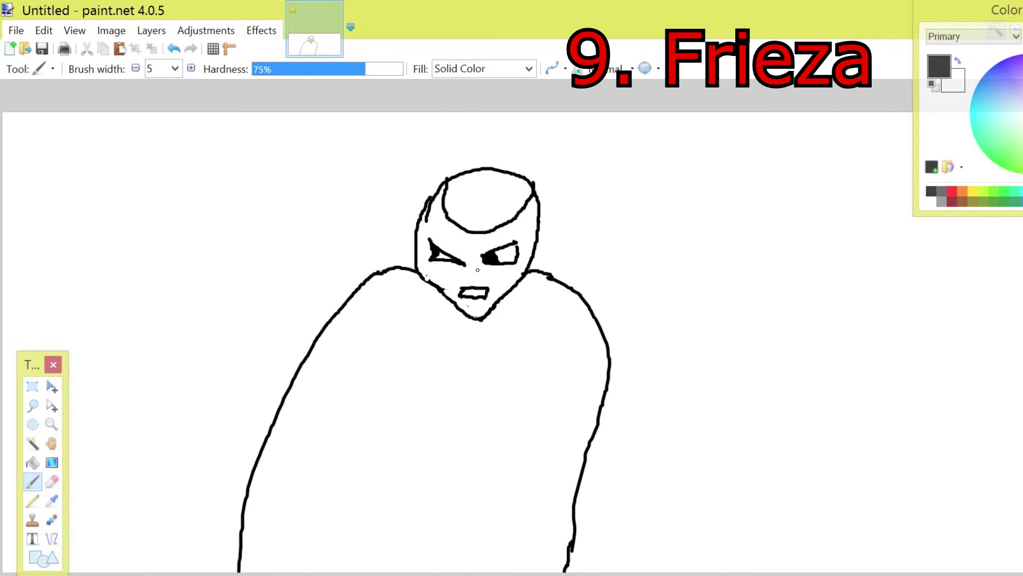
mouse_move(532, 528)
mouse_down()
mouse_move(604, 412)
mouse_move(600, 324)
mouse_up()
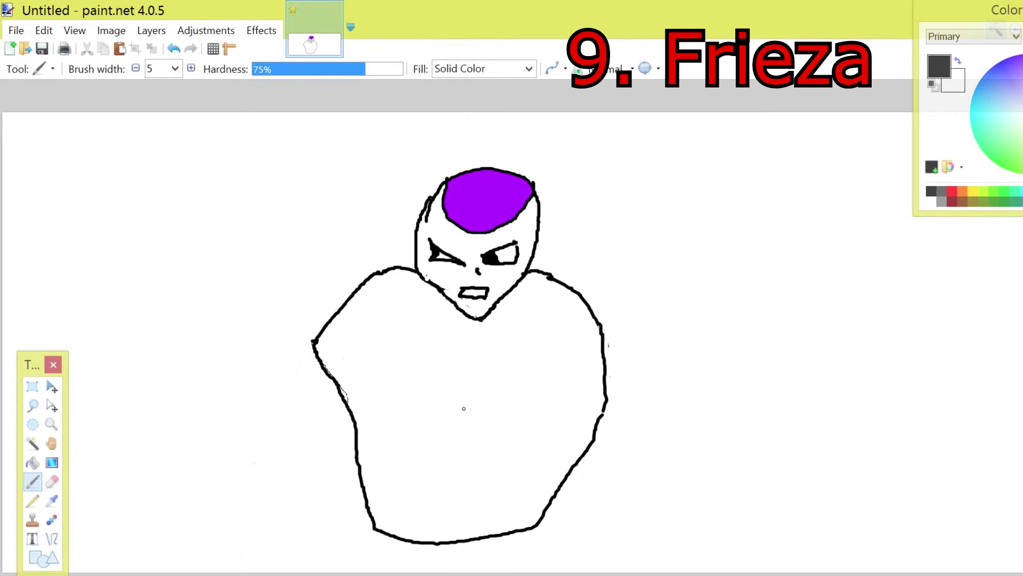
mouse_move(451, 394)
mouse_down()
mouse_move(497, 411)
mouse_move(480, 469)
mouse_move(452, 393)
mouse_up()
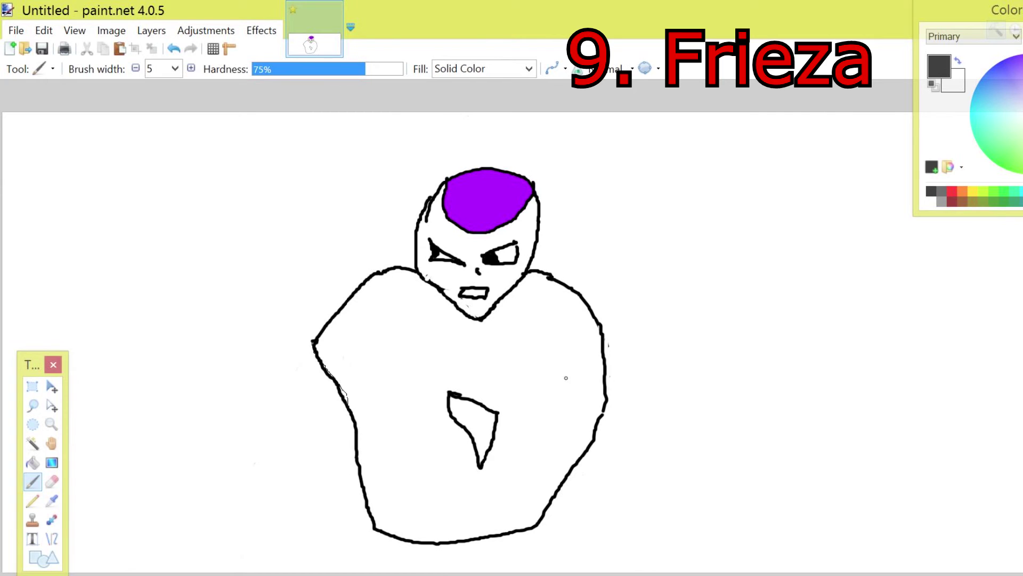
- Draw Frieza's left and right chest muscle lines, a nipple mark and the right body side
mouse_move(525, 367)
mouse_down()
mouse_move(544, 385)
mouse_move(563, 385)
mouse_up()
drag(432, 370, 377, 376)
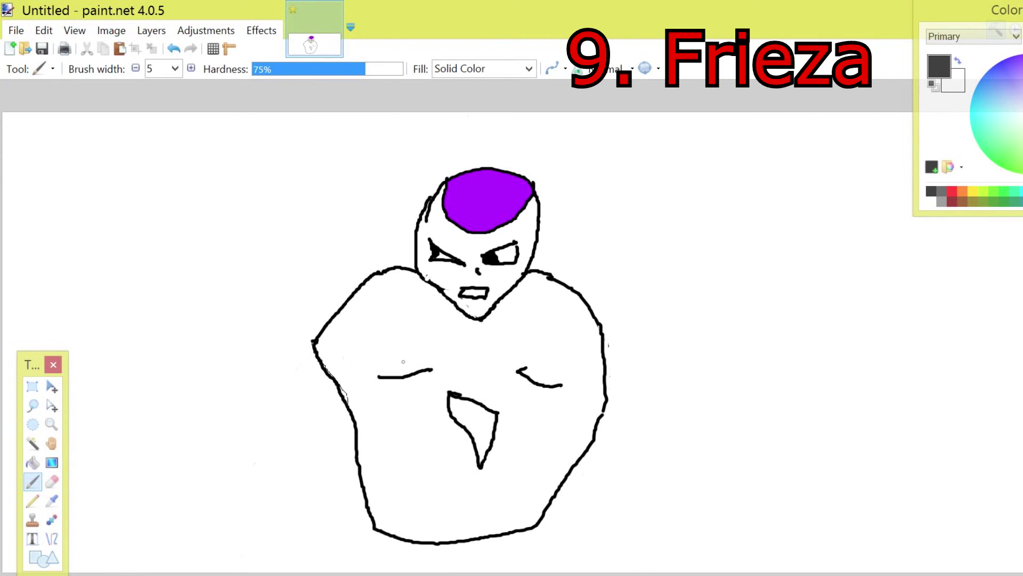
drag(556, 360, 550, 360)
mouse_move(585, 309)
mouse_down()
mouse_move(603, 408)
mouse_move(596, 468)
mouse_move(643, 505)
mouse_move(709, 487)
mouse_move(661, 457)
mouse_move(672, 380)
mouse_move(644, 274)
mouse_move(531, 260)
mouse_up()
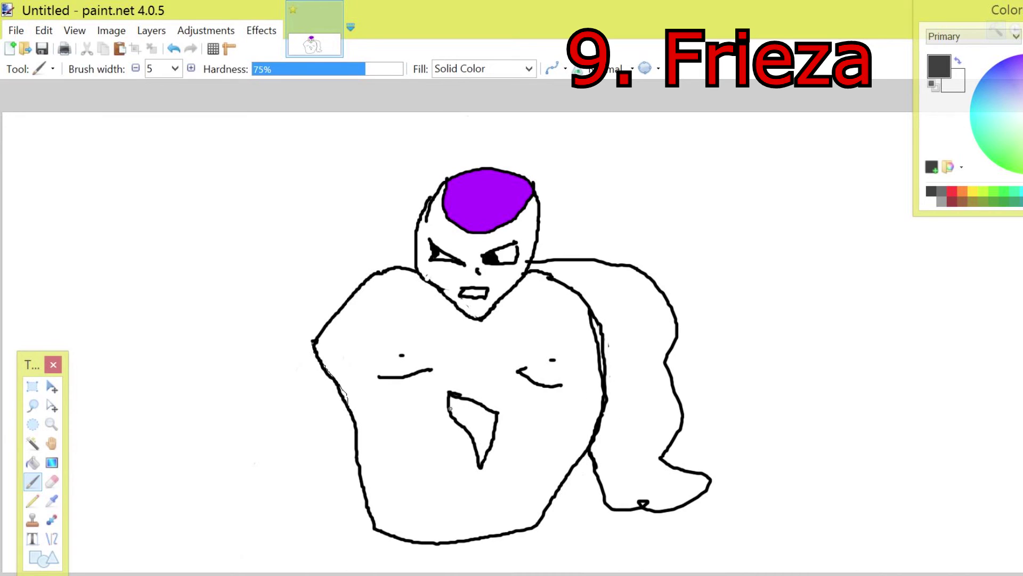
- Draw the tail, a tall vertical line and zigzag-fingered clawed hands
mouse_move(245, 471)
mouse_down()
mouse_move(219, 383)
mouse_move(329, 278)
mouse_move(422, 249)
mouse_up()
mouse_move(255, 468)
mouse_down()
mouse_move(308, 454)
mouse_move(296, 367)
mouse_move(346, 320)
mouse_up()
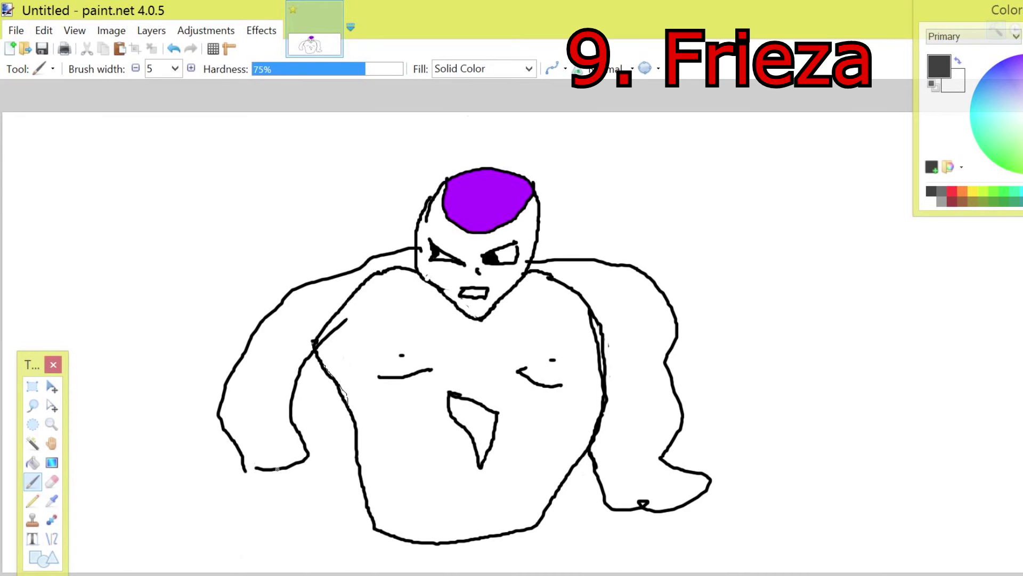
mouse_move(249, 468)
mouse_down()
mouse_move(248, 512)
mouse_move(296, 518)
mouse_move(328, 503)
mouse_up()
mouse_move(607, 500)
mouse_down()
mouse_move(609, 528)
mouse_move(697, 550)
mouse_move(709, 481)
mouse_up()
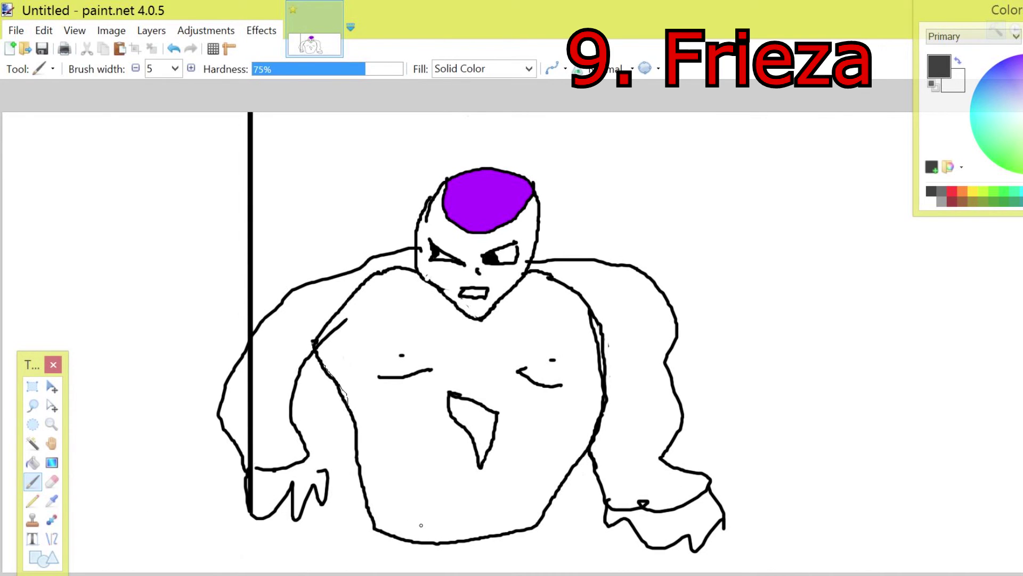
drag(816, 472, 834, 467)
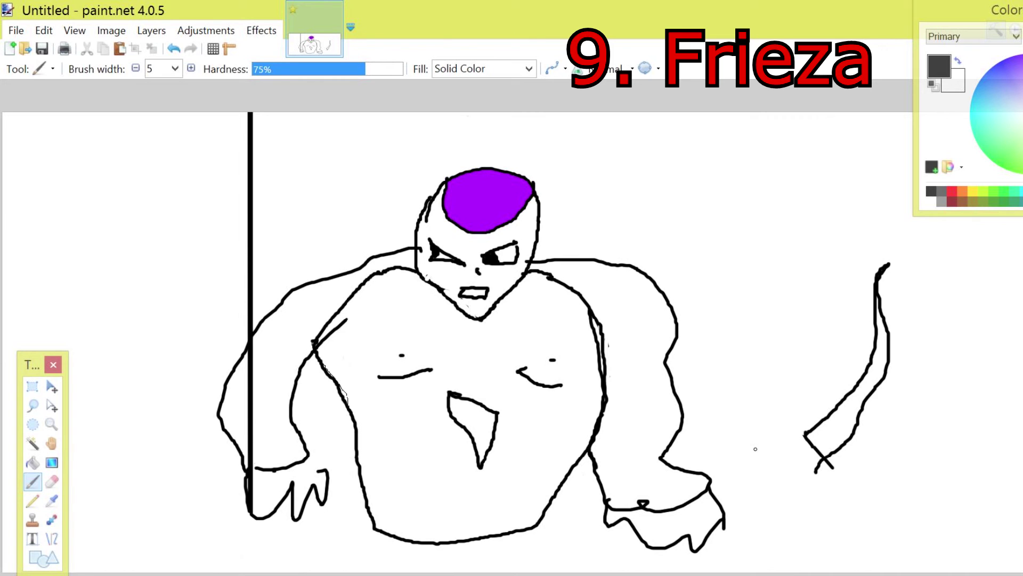
click(33, 462)
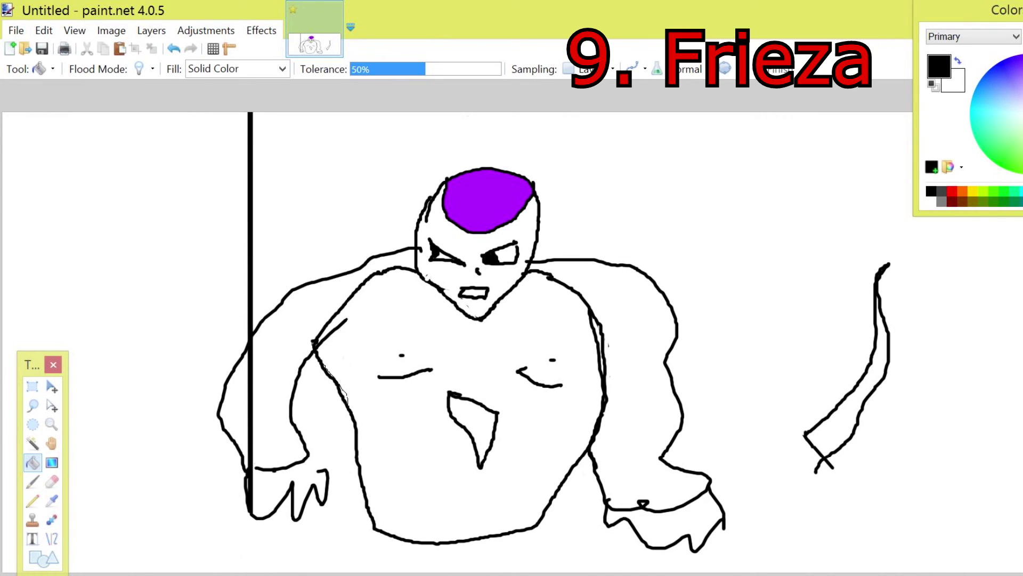
- Fill Frieza's chest triangle purple and paint a purple mark on the left shoulder
click(1016, 84)
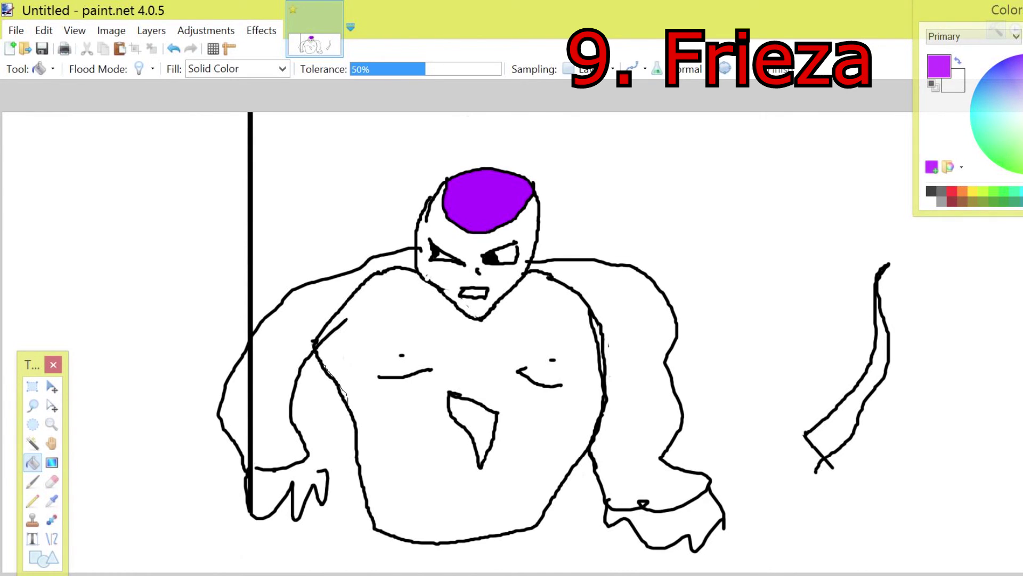
click(489, 428)
key(b)
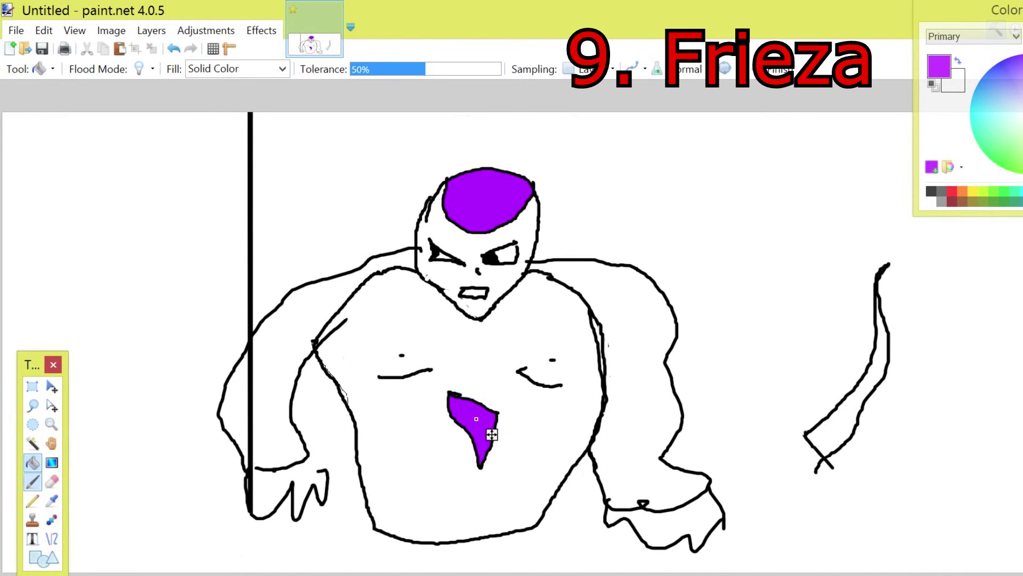
drag(312, 351, 365, 322)
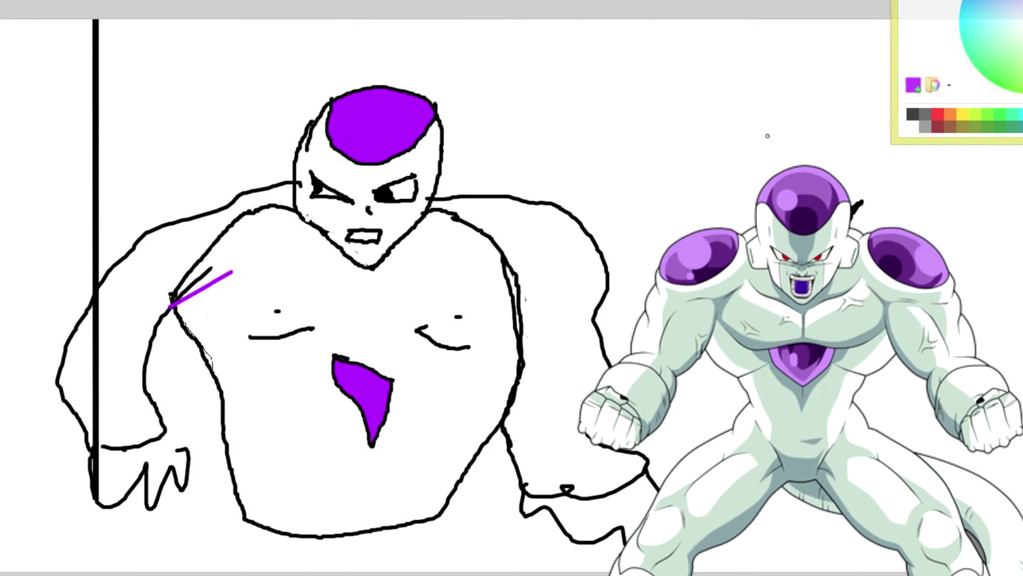
- Doodle a small purple head and handwrite 'Dead' and 'Krillin' in purple
mouse_move(770, 126)
mouse_down()
mouse_move(725, 160)
mouse_move(743, 125)
mouse_move(764, 166)
mouse_move(716, 192)
mouse_move(690, 149)
mouse_up()
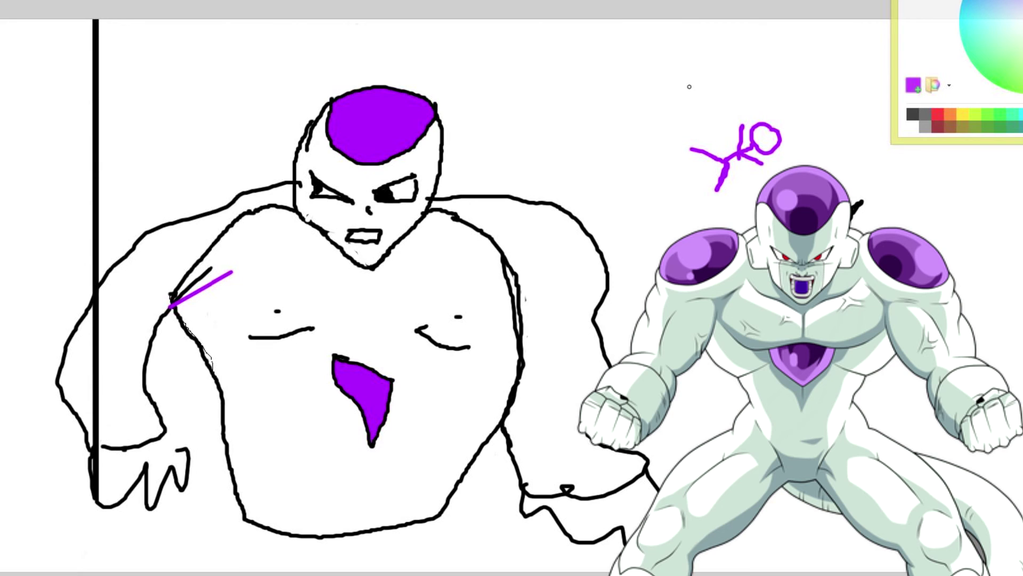
mouse_move(688, 91)
mouse_down()
mouse_move(681, 128)
mouse_move(722, 122)
mouse_move(738, 106)
mouse_move(750, 114)
mouse_up()
drag(776, 103, 764, 111)
mouse_move(789, 66)
mouse_down()
mouse_move(780, 106)
mouse_move(803, 120)
mouse_move(793, 142)
mouse_up()
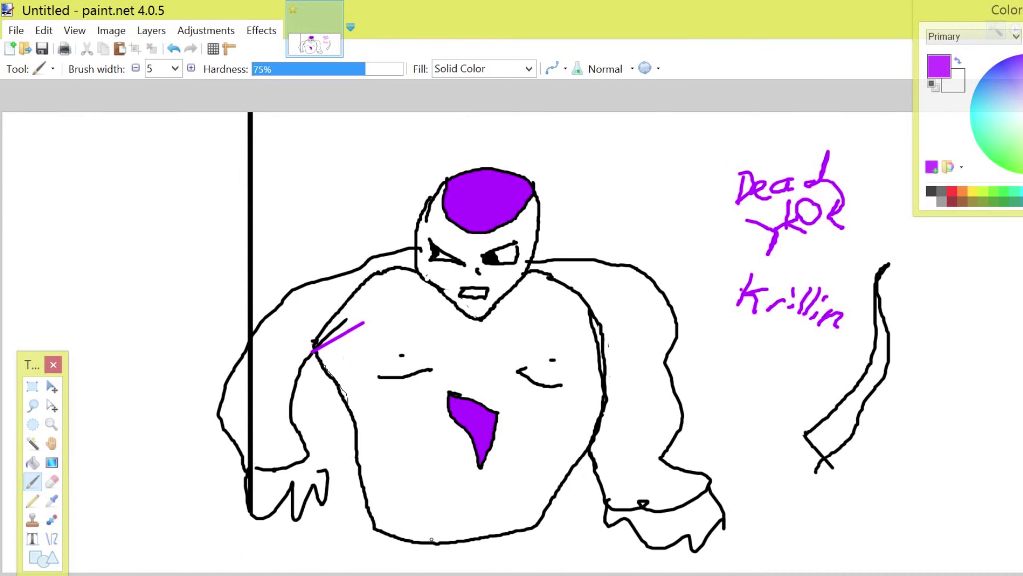
- Outline a purple shape below Frieza's body, adding a top arc, inner squiggle and side strokes
mouse_move(423, 541)
mouse_down()
mouse_move(441, 551)
mouse_move(445, 460)
mouse_up()
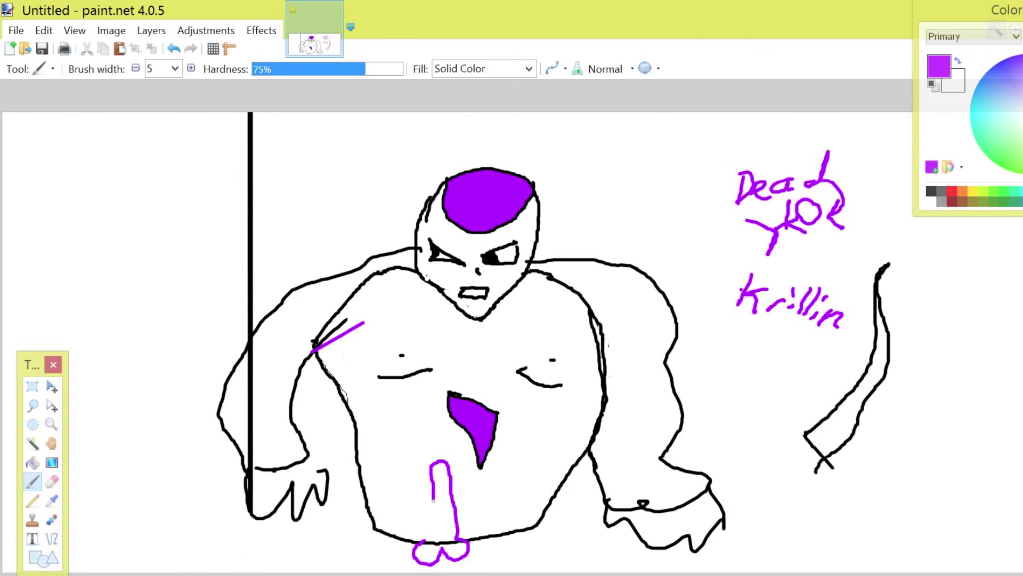
drag(444, 461, 426, 542)
drag(436, 473, 444, 472)
mouse_move(445, 491)
mouse_down()
mouse_move(443, 508)
mouse_move(462, 520)
mouse_up()
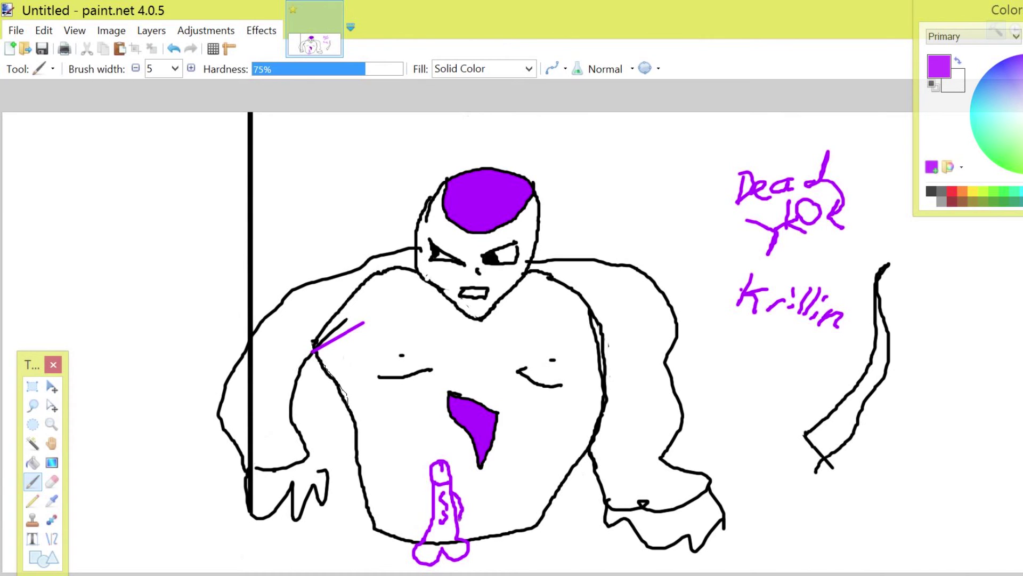
mouse_move(433, 488)
mouse_down()
mouse_move(426, 532)
mouse_move(461, 529)
mouse_move(466, 541)
mouse_up()
mouse_move(463, 539)
mouse_down()
mouse_move(491, 502)
mouse_move(472, 547)
mouse_up()
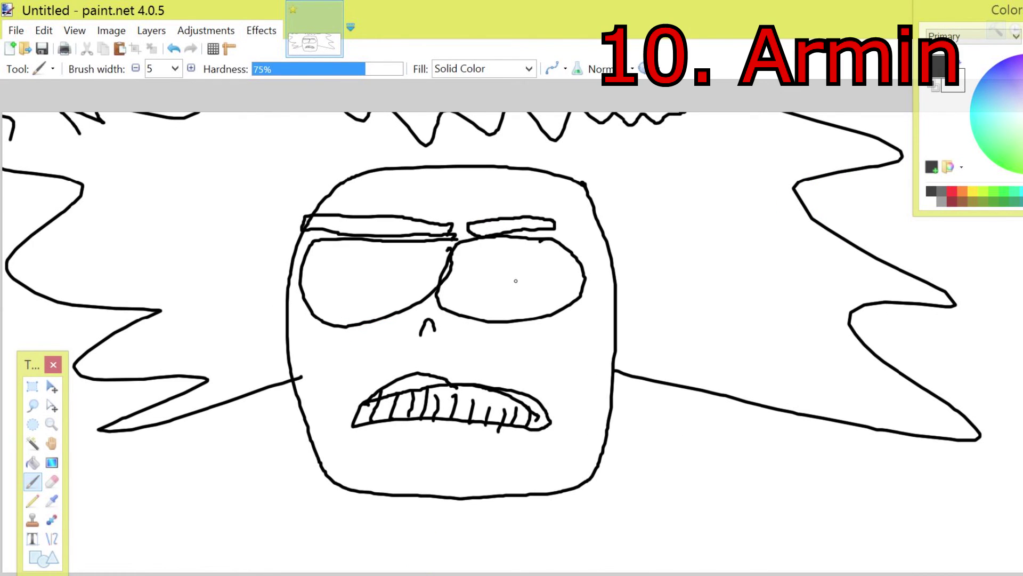
- Dot pupils in both of Armin's eyes and draw tear streaks down both cheeks
click(501, 277)
click(372, 274)
drag(526, 403, 531, 411)
mouse_move(559, 309)
mouse_down()
mouse_move(580, 360)
mouse_move(567, 410)
mouse_move(589, 484)
mouse_up()
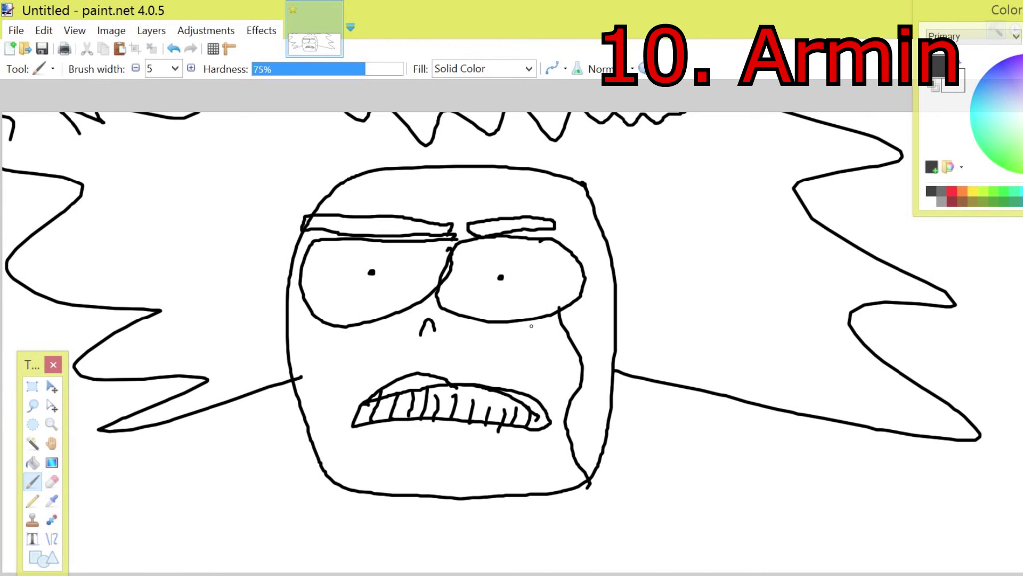
drag(530, 325, 532, 494)
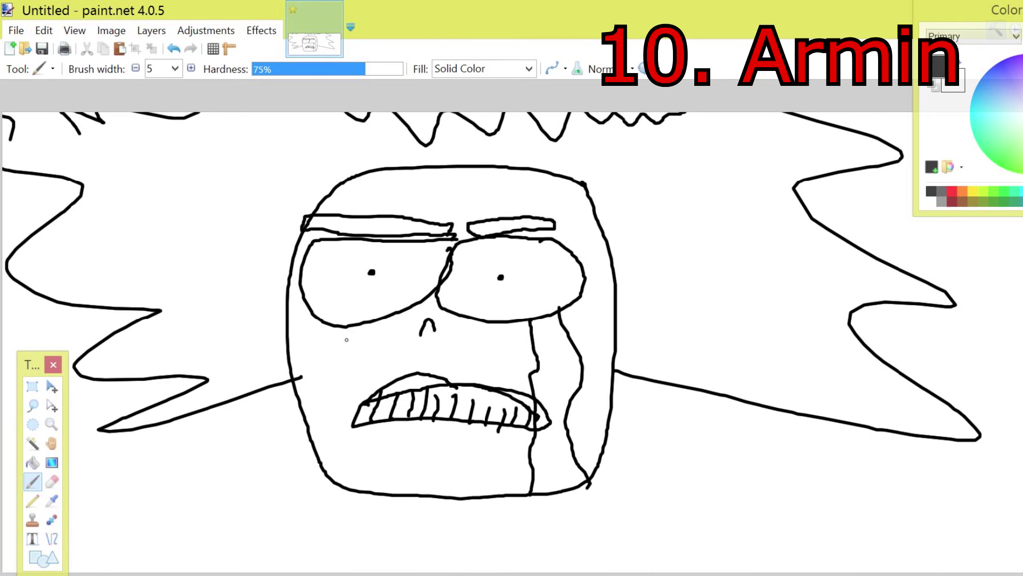
mouse_move(349, 329)
mouse_down()
mouse_move(343, 371)
mouse_move(368, 500)
mouse_up()
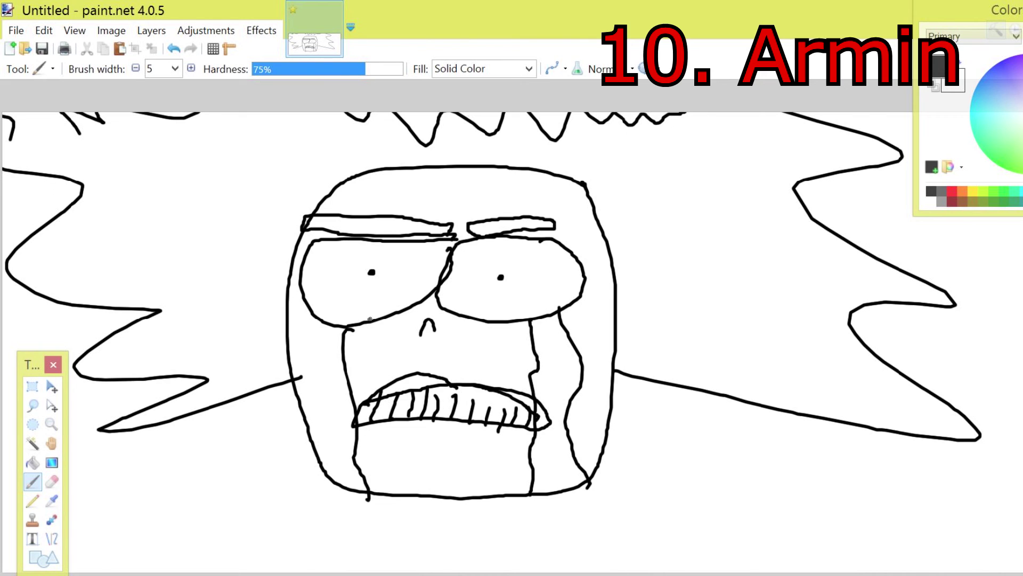
drag(371, 319, 391, 492)
- Draw sweat drops right, left and below Armin's face, plus a loop at right
drag(659, 240, 662, 237)
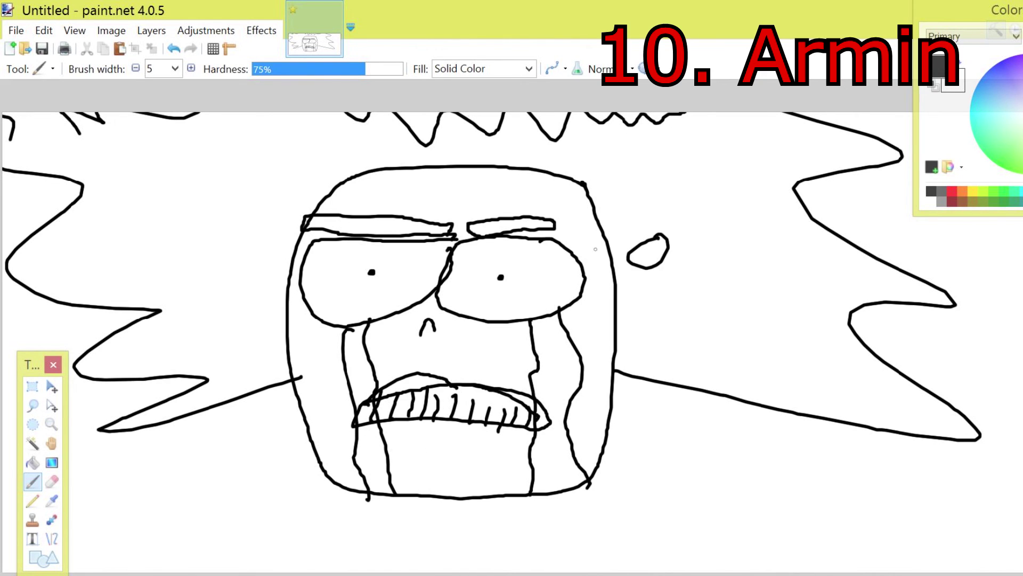
drag(283, 238, 244, 255)
drag(316, 473, 292, 493)
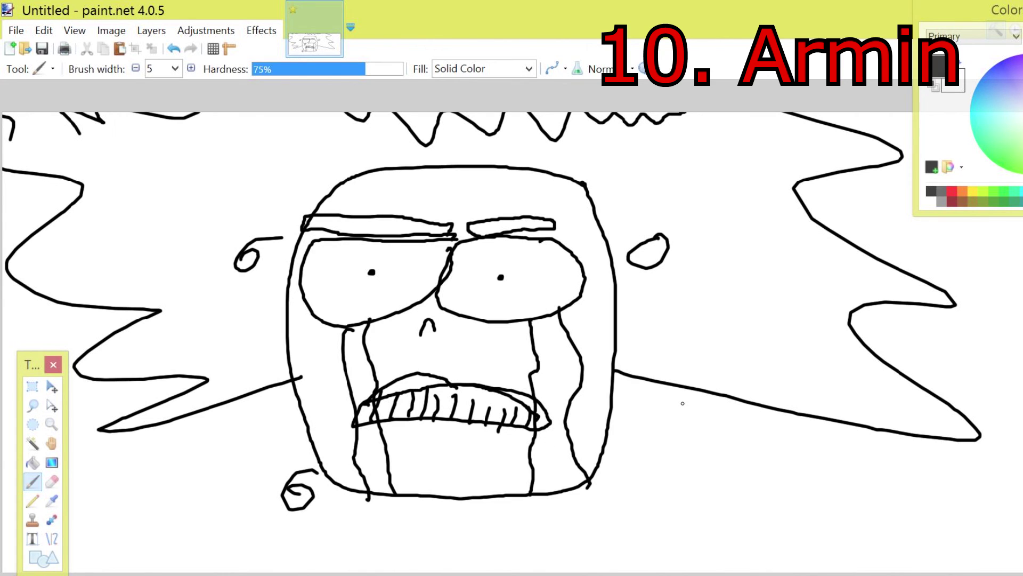
drag(693, 397, 652, 436)
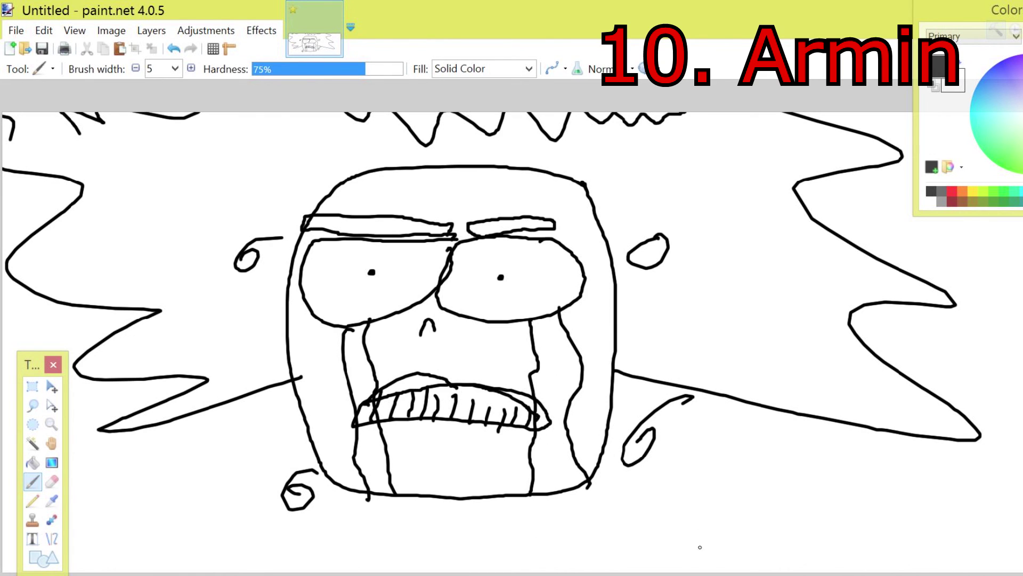
- Scribble zigzag and diagonal lines across the right side of the canvas
drag(699, 547, 846, 482)
drag(643, 410, 884, 303)
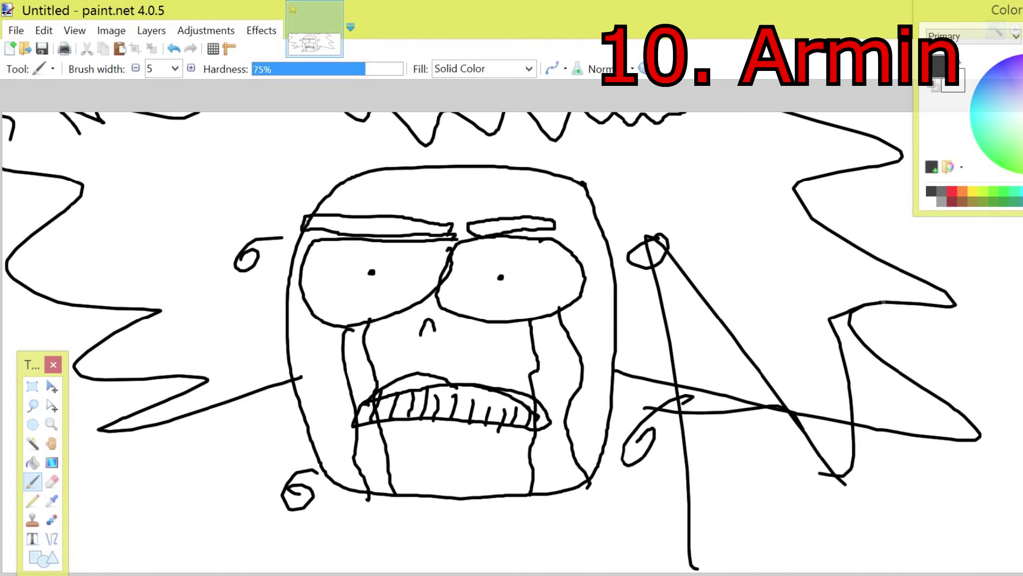
drag(912, 372, 903, 438)
mouse_move(918, 300)
mouse_down()
mouse_move(918, 314)
mouse_move(1019, 264)
mouse_up()
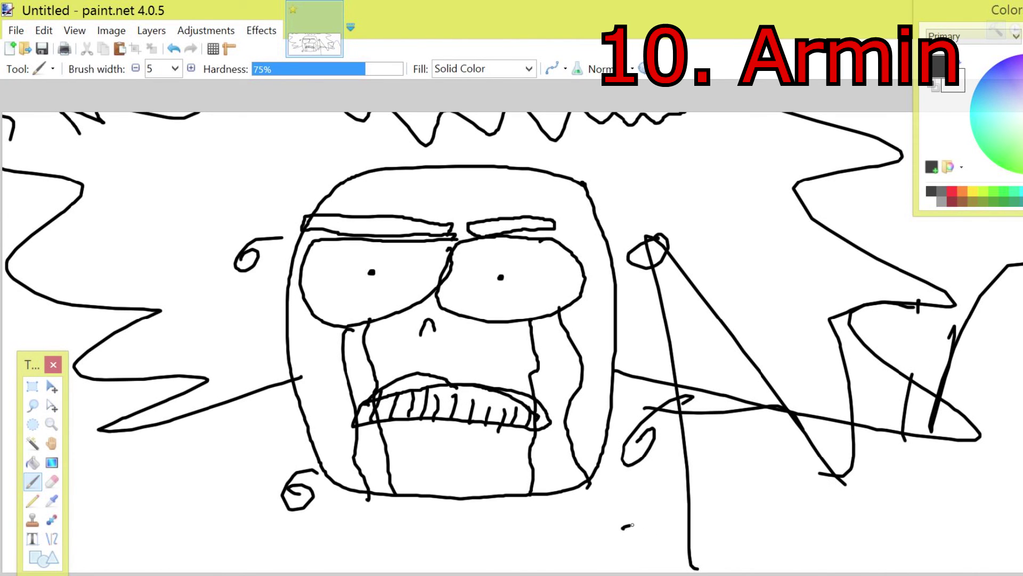
drag(625, 527, 1022, 372)
drag(665, 483, 1022, 437)
drag(703, 526, 1022, 468)
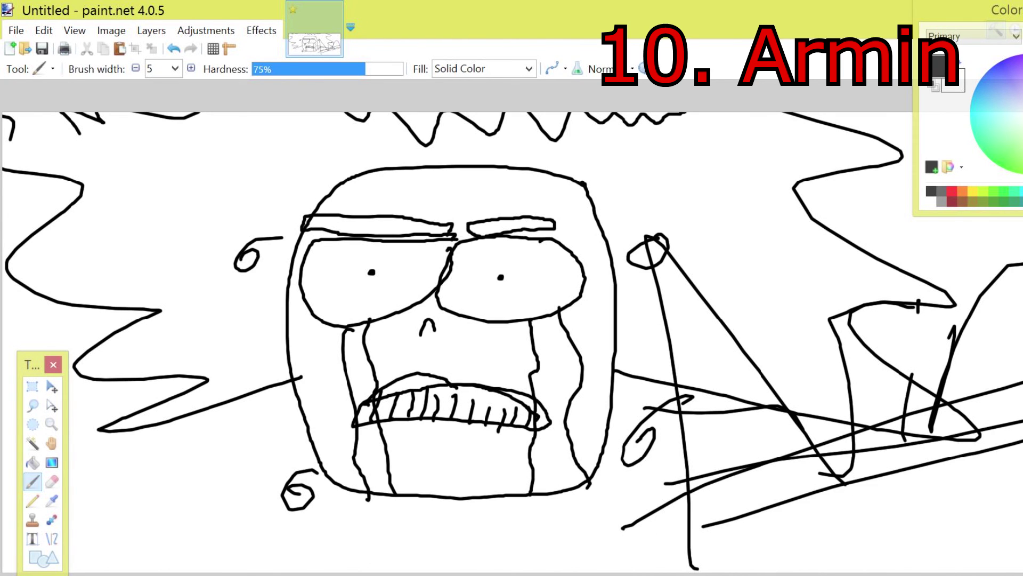